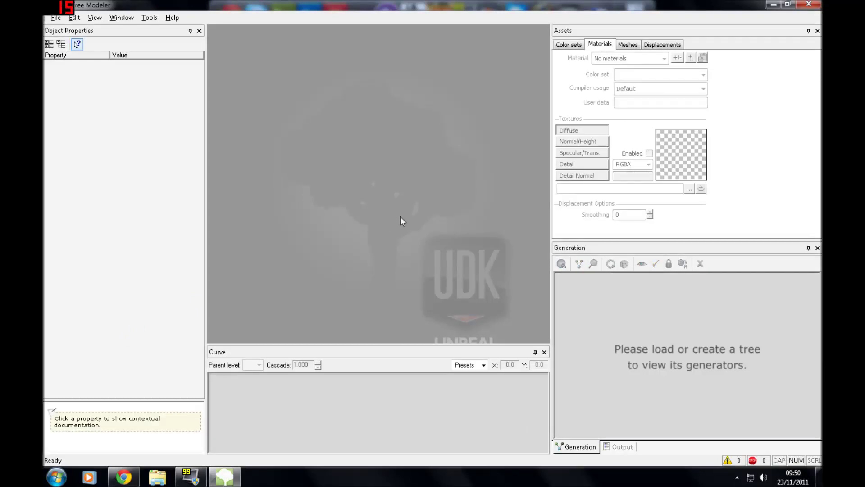
- Create a new blank tree model and look over its base tree properties
left_click(56, 18)
left_click(64, 33)
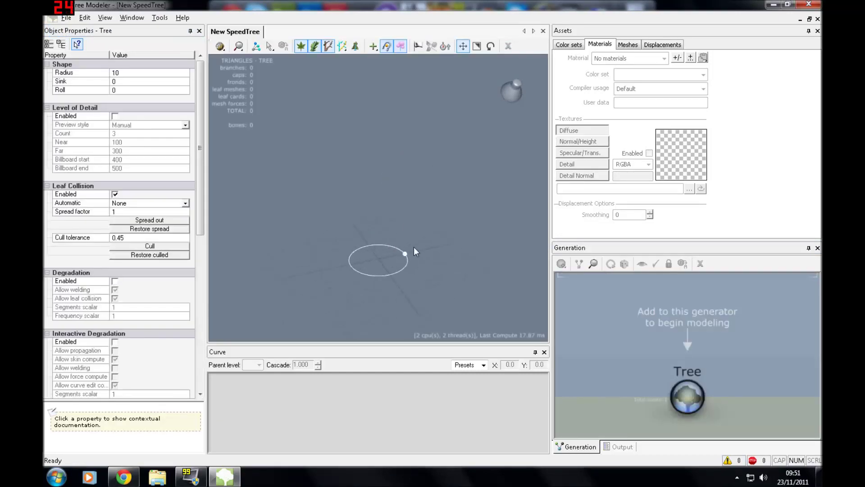
left_click_drag(356, 183, 325, 252)
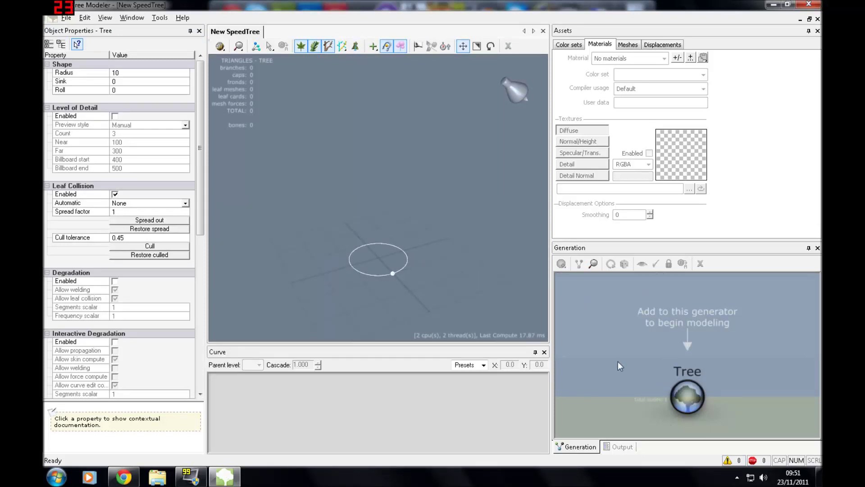
left_click_drag(206, 139, 207, 147)
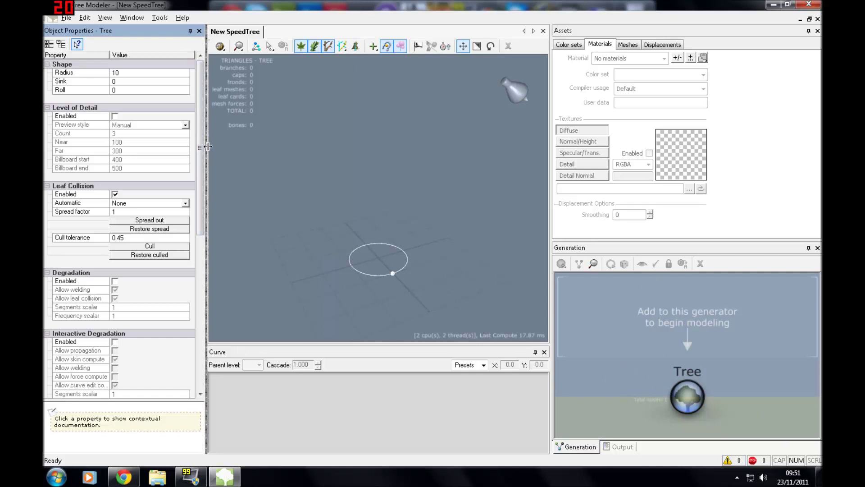
scroll(187, 311, "down", 10)
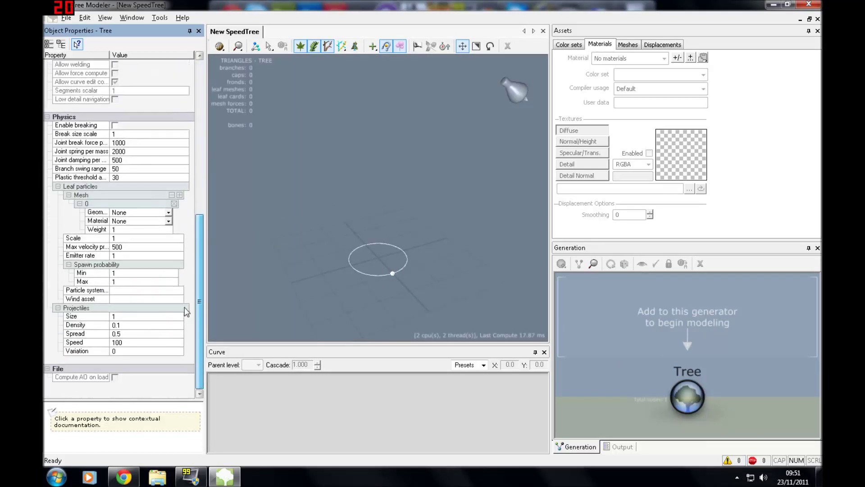
scroll(186, 311, "up", 10)
- Add a Standard RT trunk to the base Tree generator
left_click(687, 408)
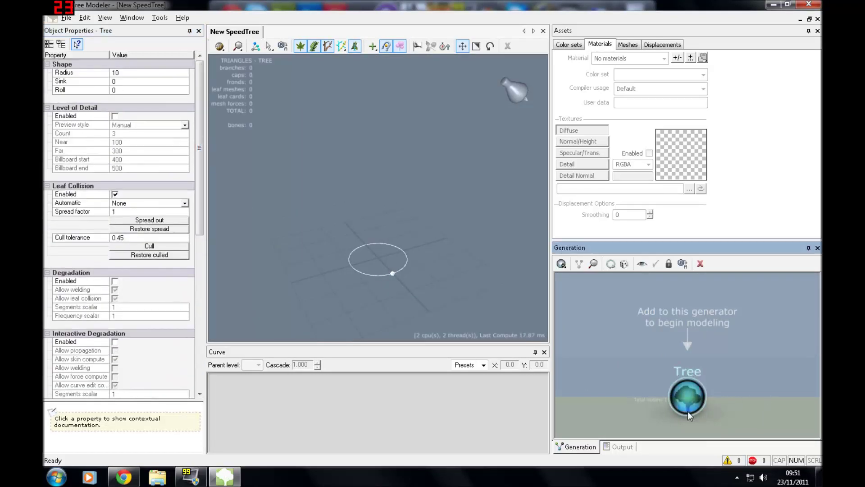
right_click(688, 411)
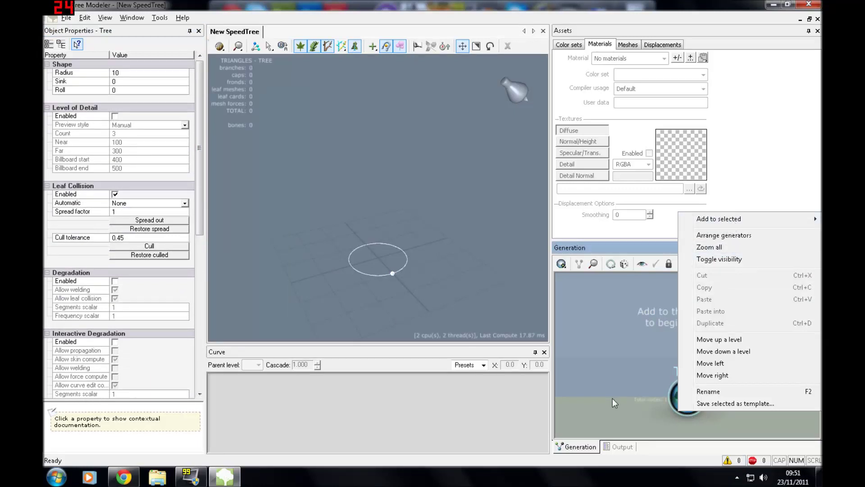
left_click(613, 399)
right_click(682, 395)
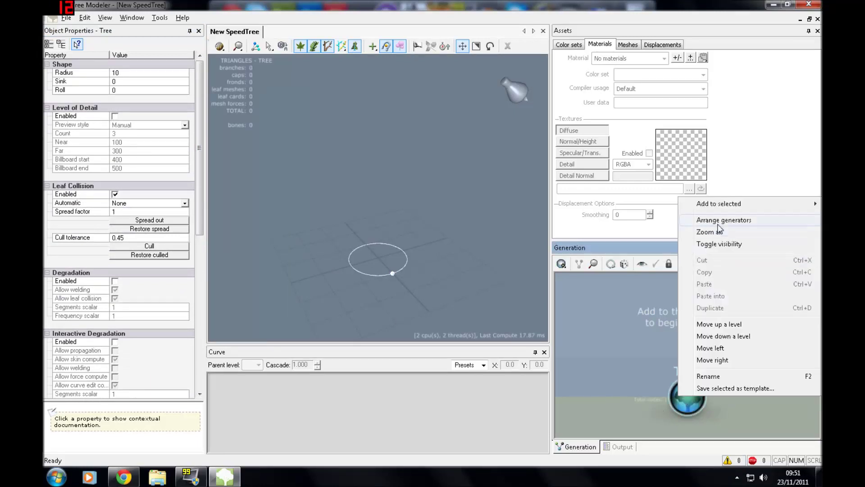
mouse_move(727, 207)
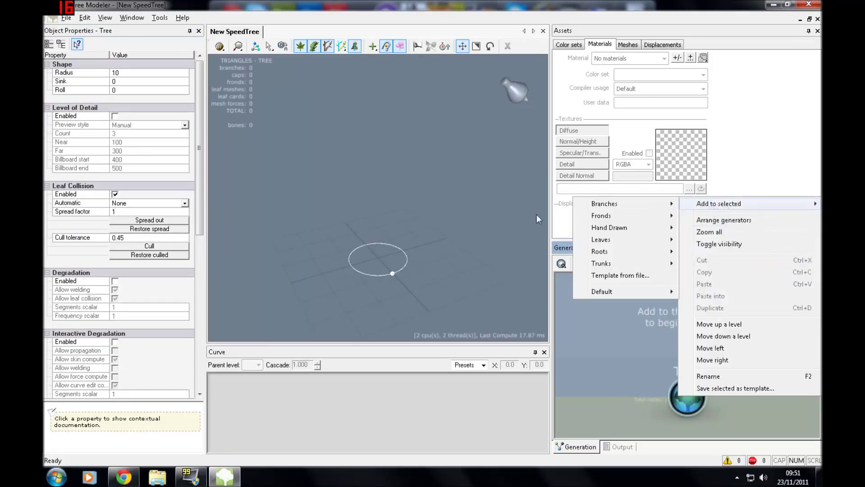
mouse_move(602, 266)
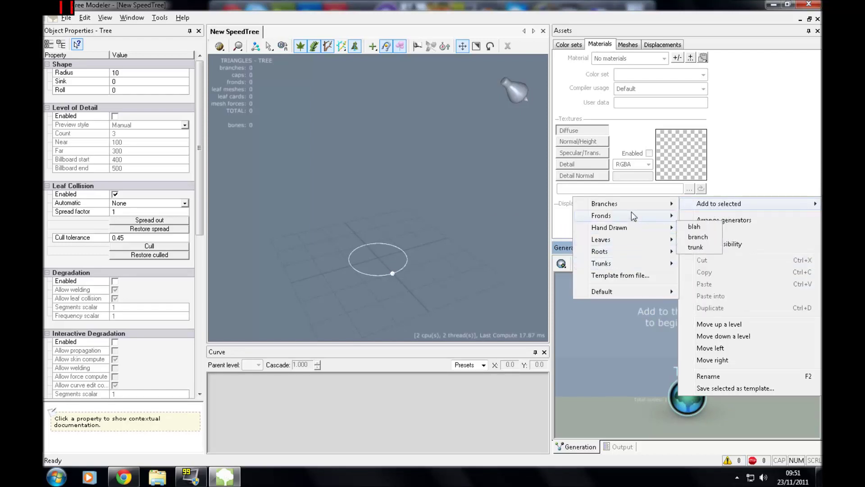
mouse_move(631, 203)
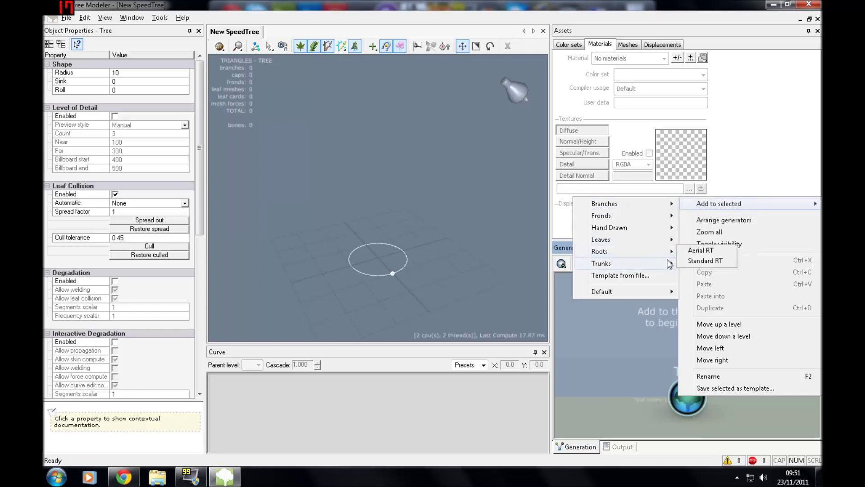
mouse_move(670, 266)
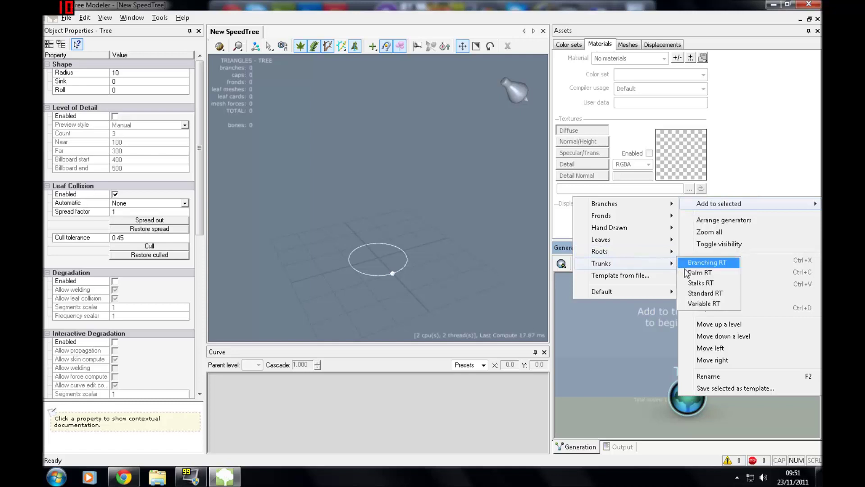
left_click(705, 293)
mouse_move(425, 269)
left_mouse_down()
mouse_move(346, 243)
mouse_move(336, 259)
left_mouse_up()
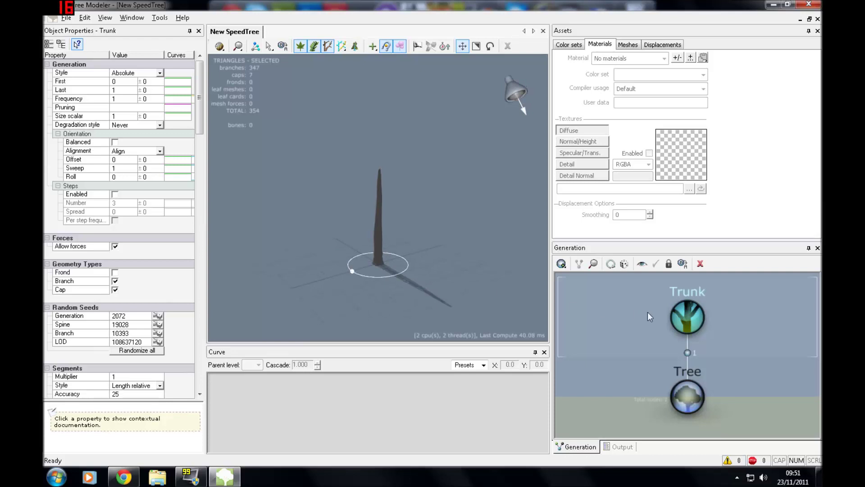
- Add Standard RT leaves directly to the Trunk generator
right_click(682, 315)
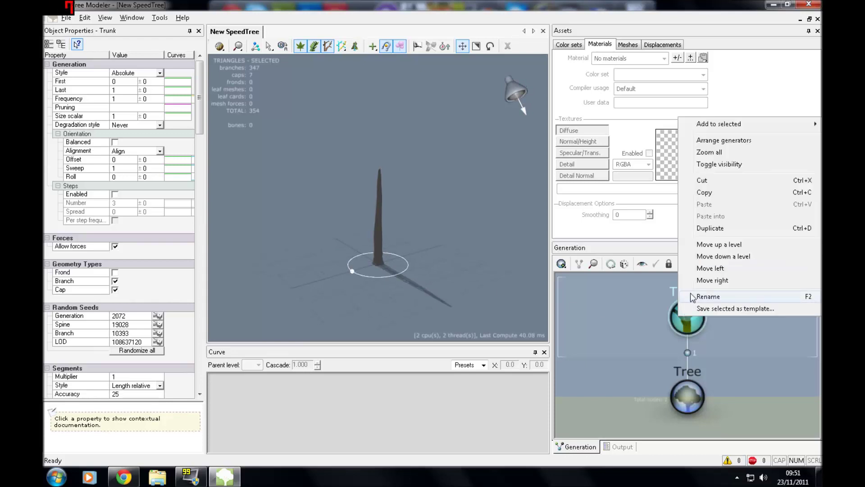
mouse_move(747, 125)
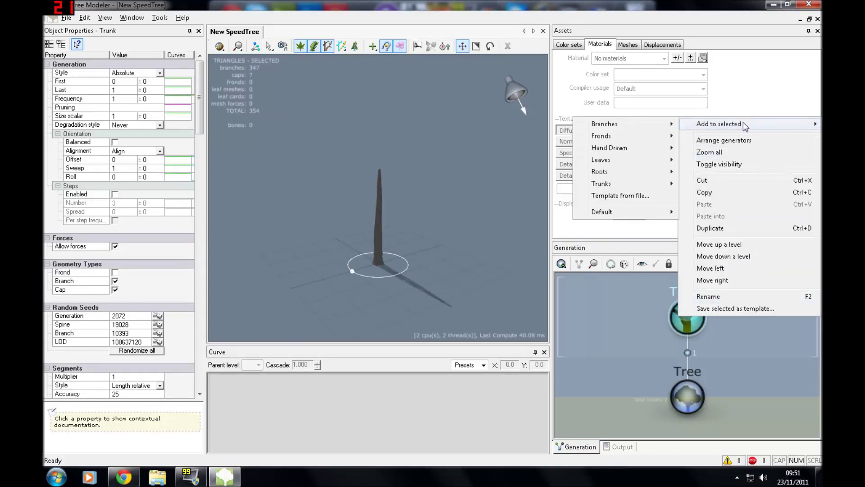
mouse_move(603, 160)
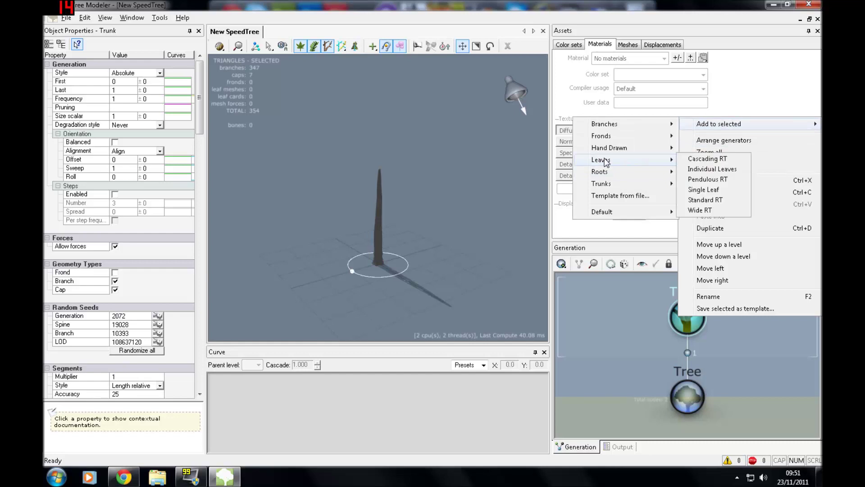
left_click(731, 205)
left_click(721, 283)
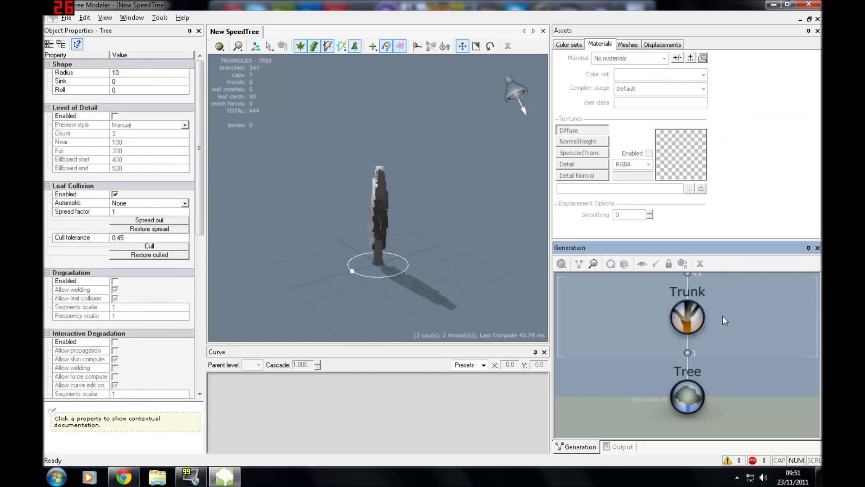
- Cut the Leaves generator that is attached directly to the trunk
scroll(709, 323, "up", 2)
scroll(708, 320, "down", 3)
right_click(688, 278)
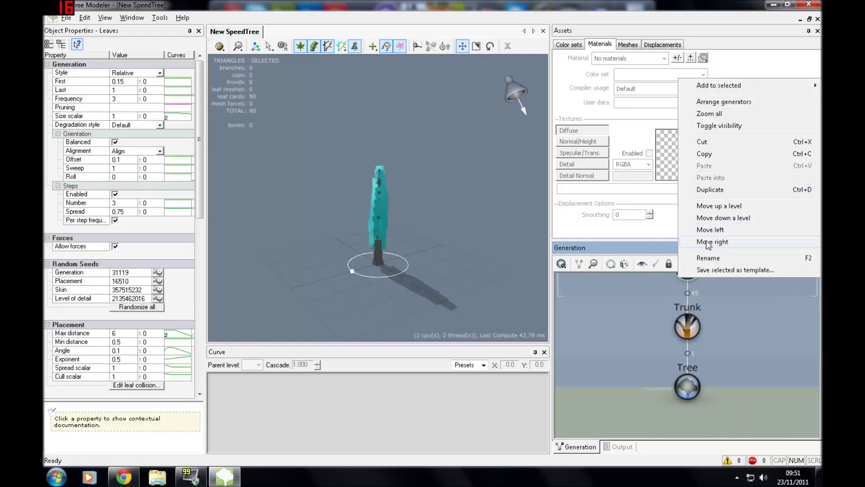
left_click(720, 142)
- Add Level 1 Standard RT branches to the Trunk generator
left_click(689, 340)
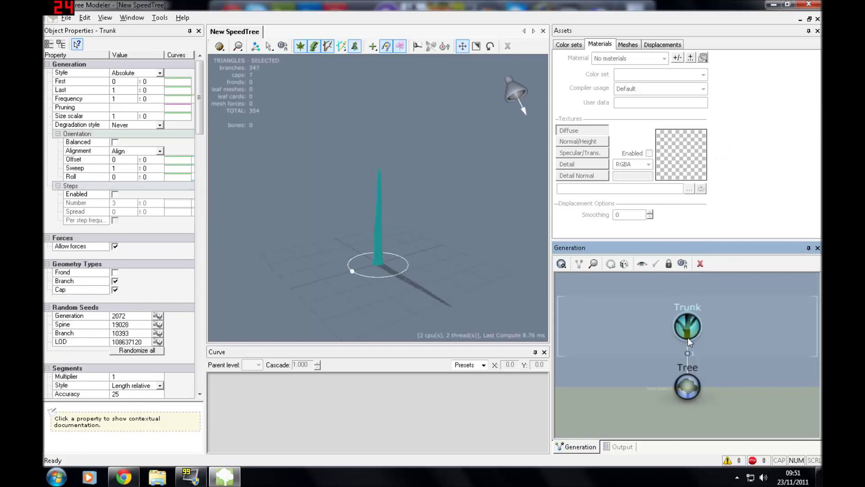
right_click(689, 342)
mouse_move(716, 144)
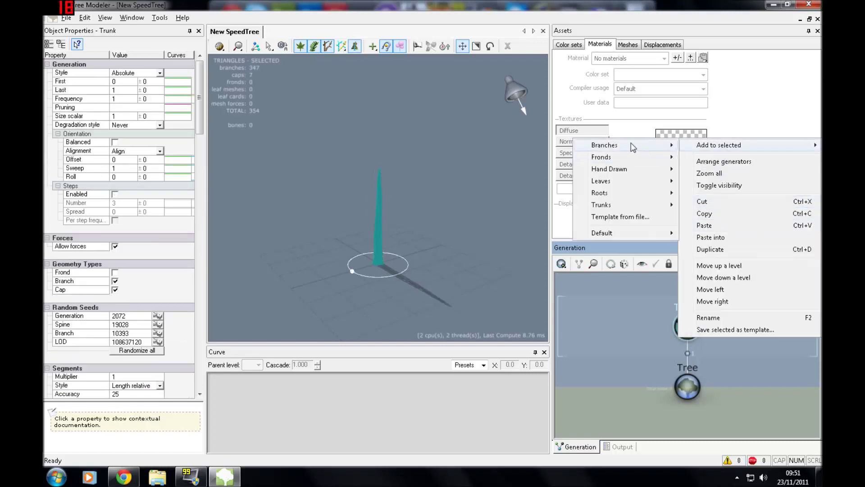
mouse_move(650, 150)
left_click(735, 176)
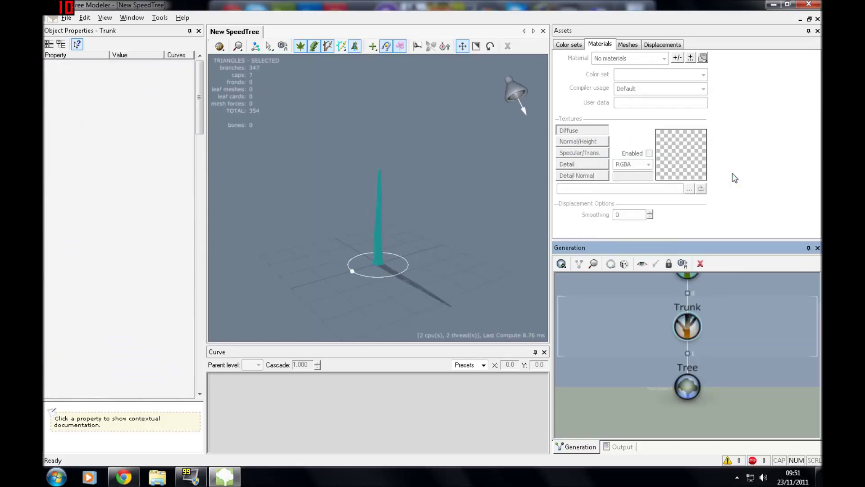
left_click(687, 327)
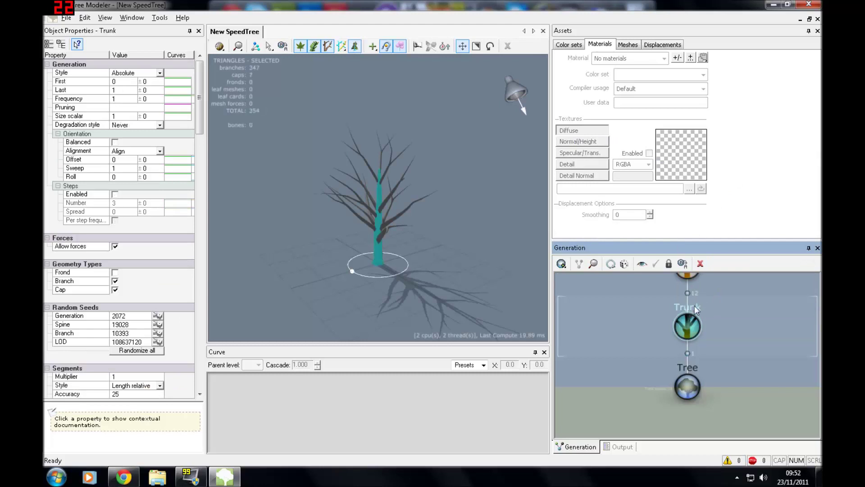
- Add Level 2 Standard RT branches to the Level 1 branch generator
left_click(686, 278)
right_click(685, 278)
mouse_move(745, 82)
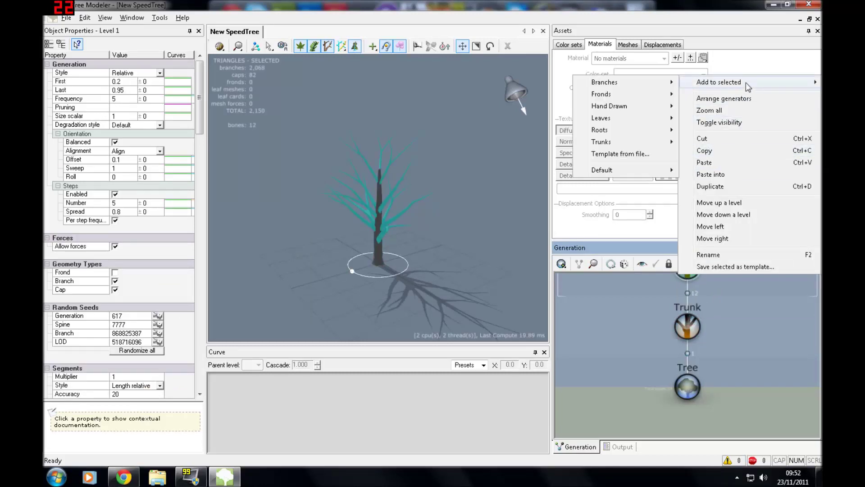
mouse_move(658, 82)
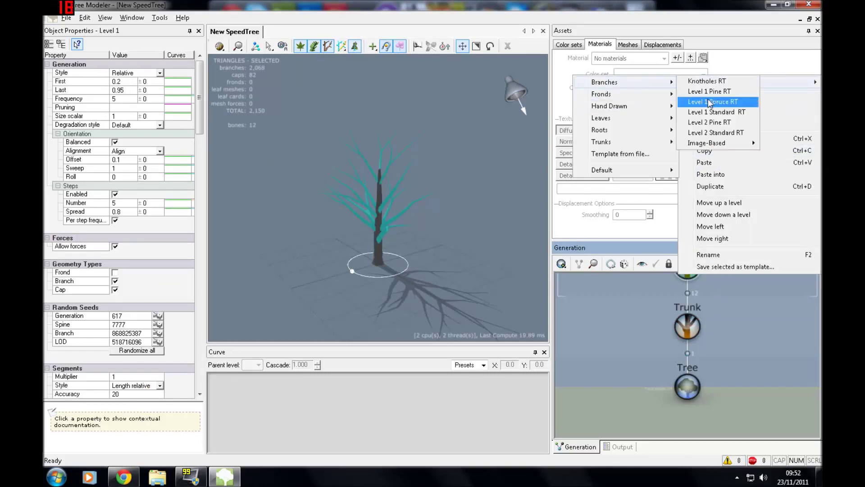
left_click(725, 133)
left_click_drag(397, 143, 308, 211)
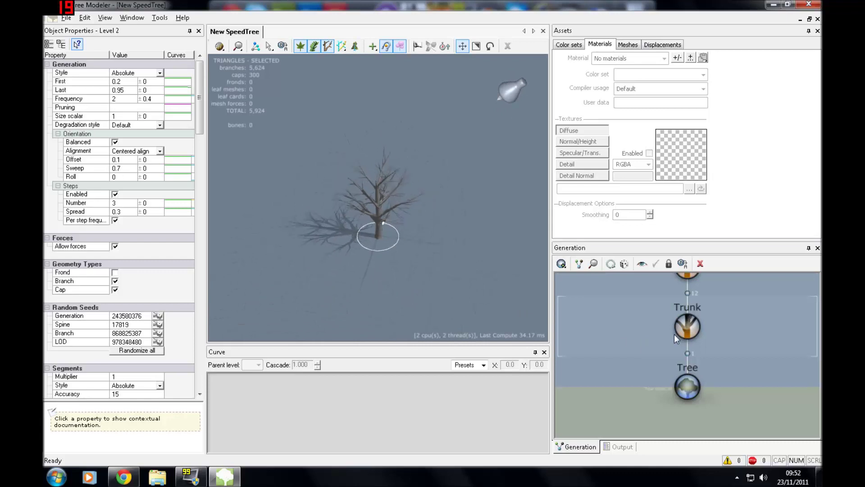
- Add Standard RT leaves to the Level 2 branch generator
right_click(626, 329)
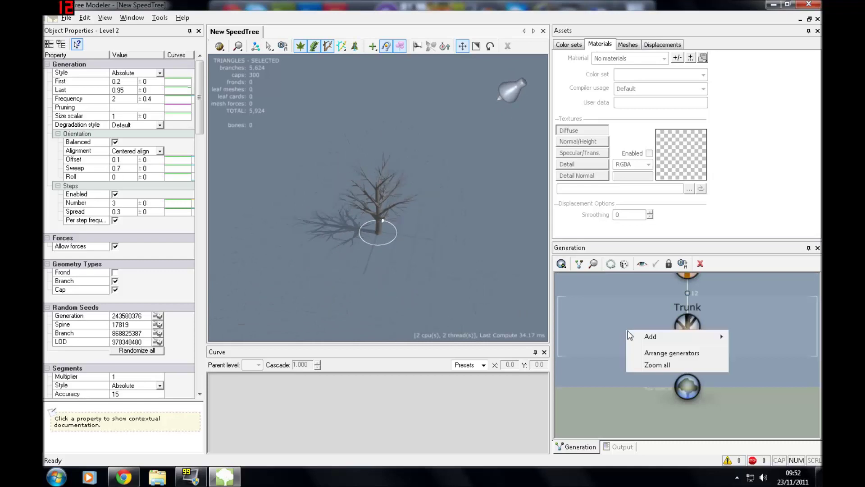
left_click(654, 366)
left_click(696, 323)
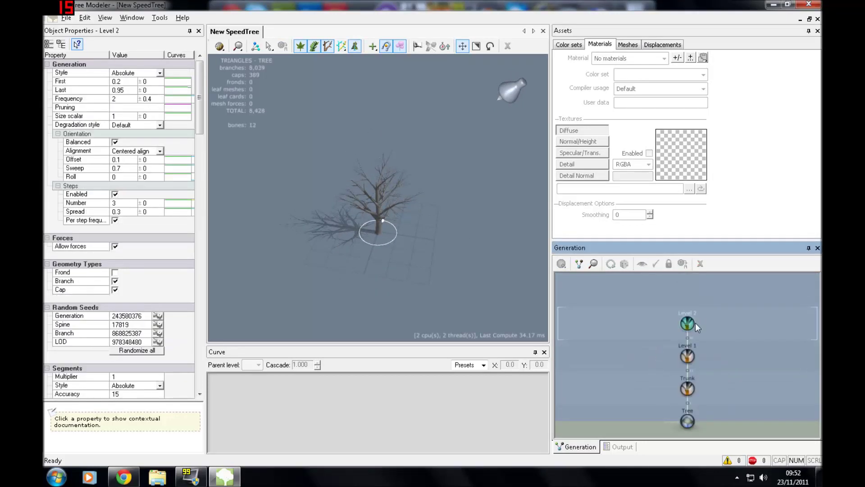
right_click(696, 323)
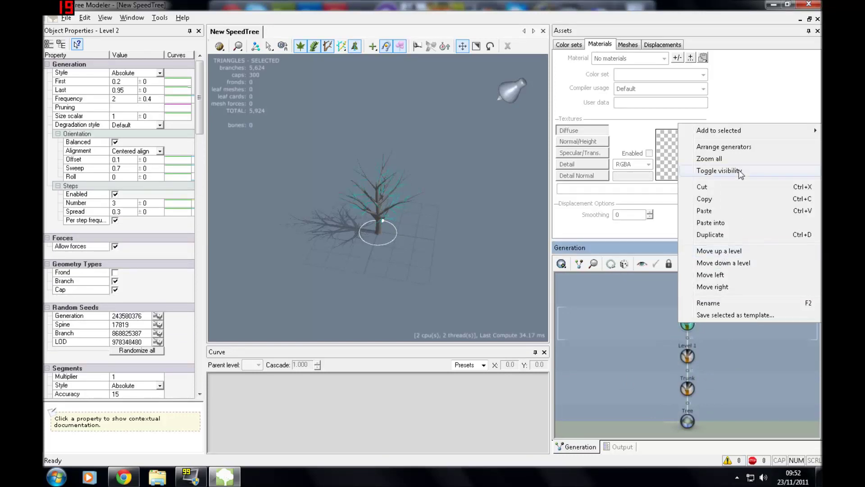
mouse_move(720, 131)
mouse_move(616, 174)
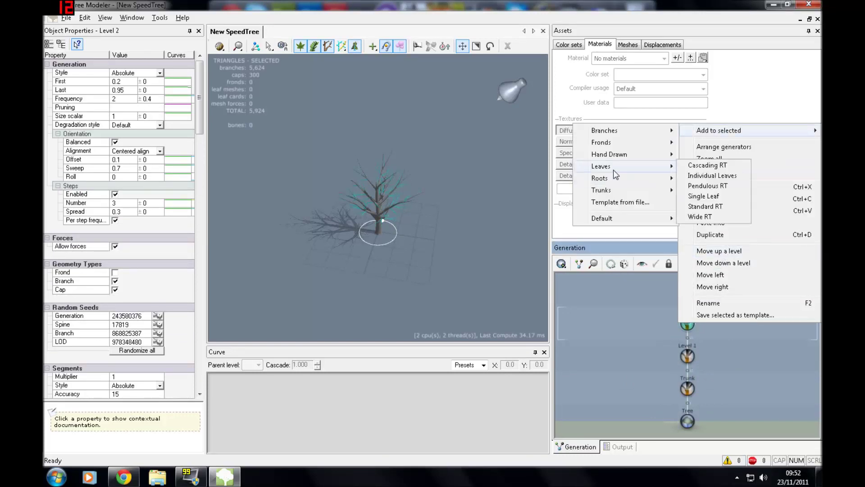
left_click(706, 206)
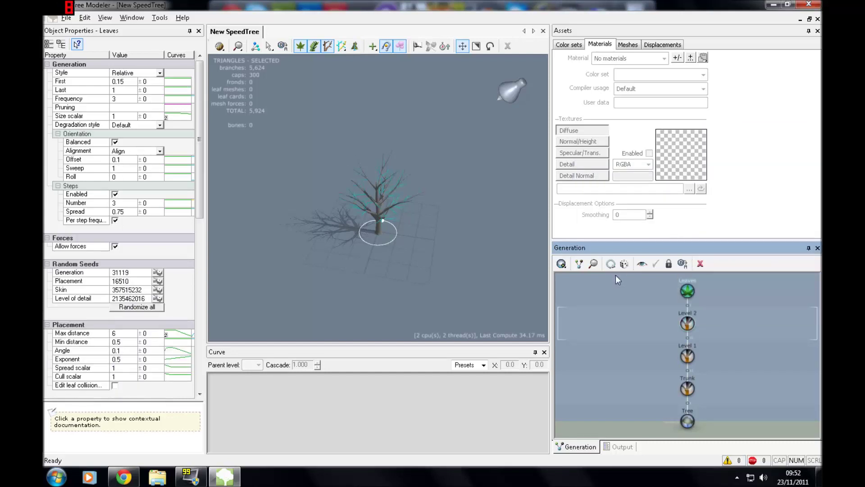
- Add Standard RT leaves to the Level 1 branch generator as well and inspect the resulting tree from several angles
left_click(687, 324)
left_click(688, 356)
right_click(691, 357)
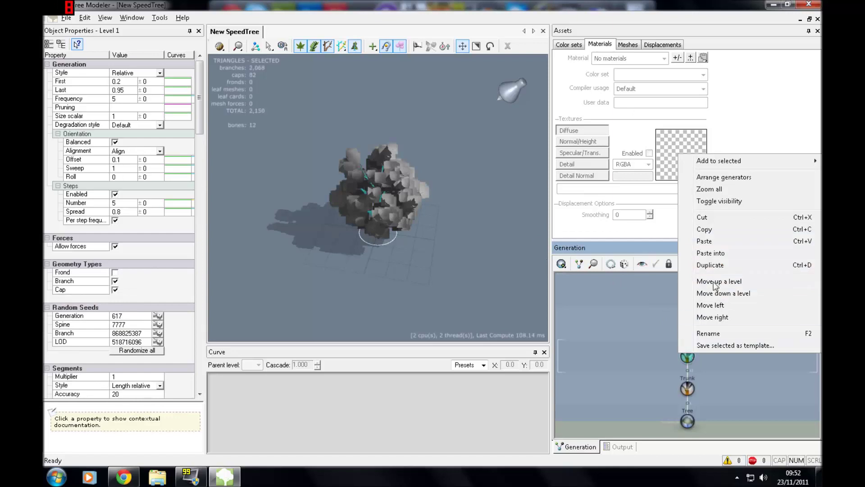
left_click(730, 179)
right_click(688, 358)
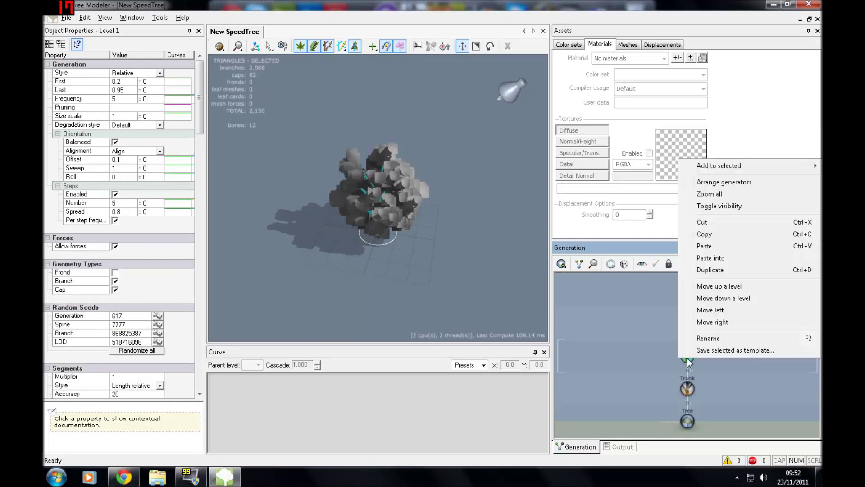
mouse_move(726, 167)
mouse_move(603, 202)
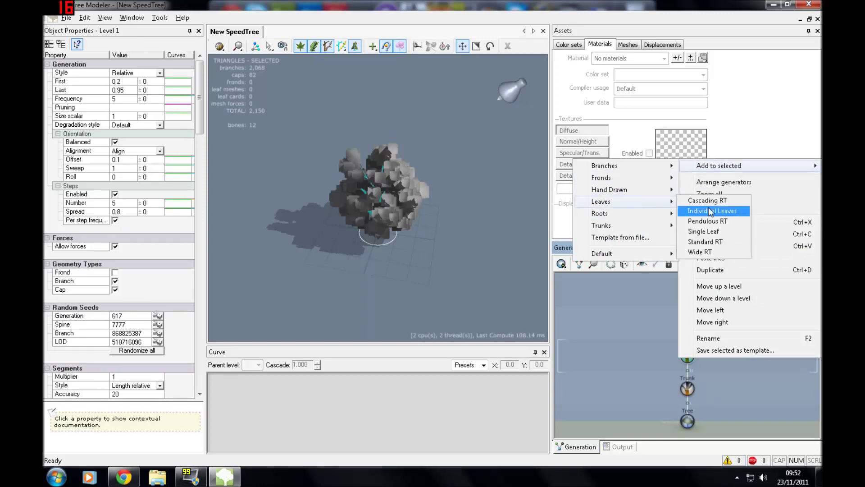
left_click(720, 237)
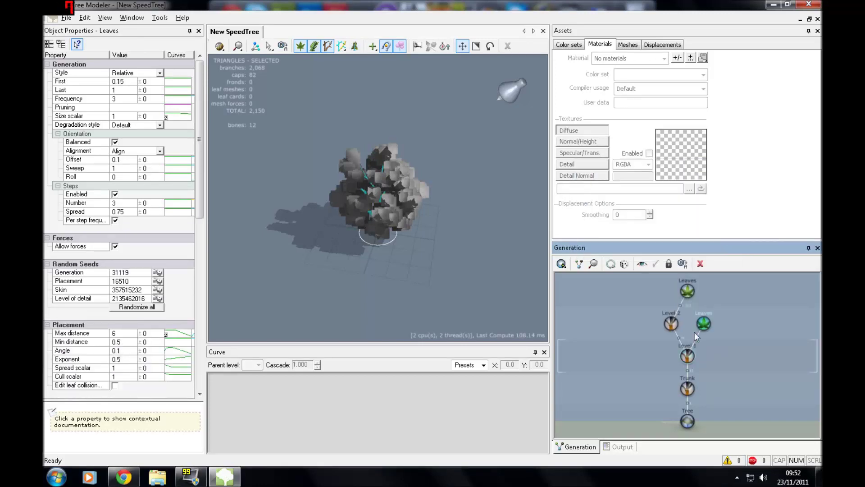
left_click_drag(475, 168, 410, 212)
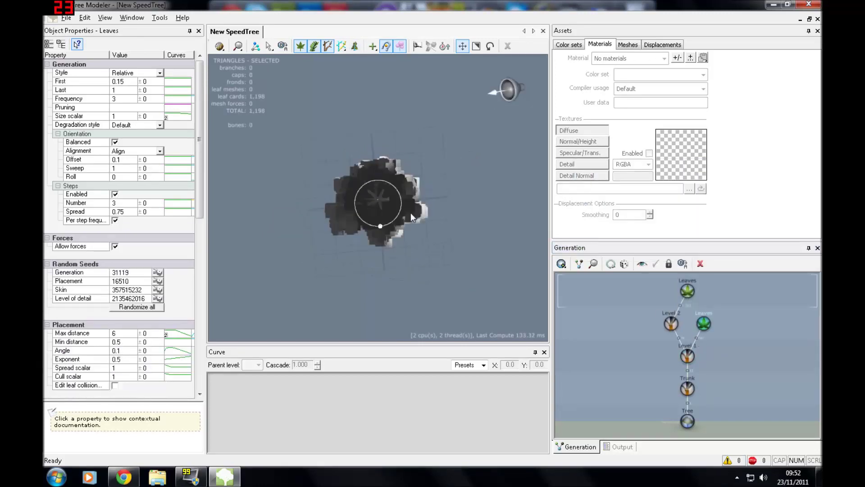
middle_click_drag(414, 206, 428, 187)
middle_click_drag(398, 234, 401, 210)
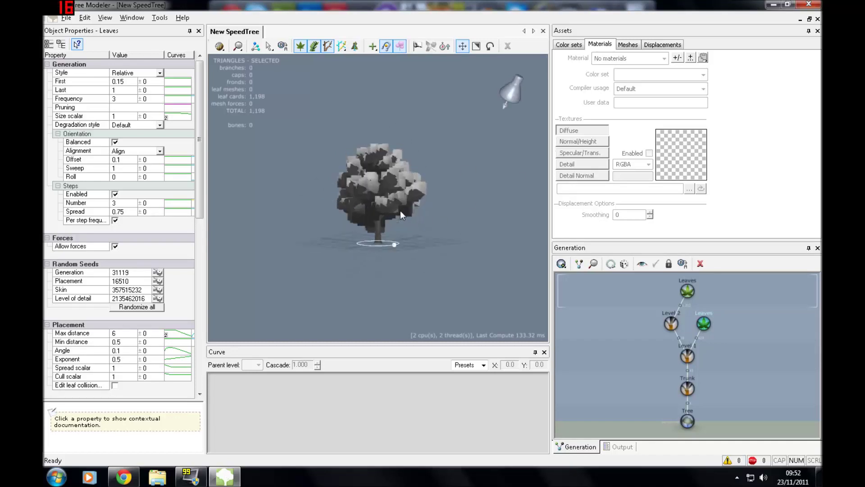
- Add two materials from the sample textures, one using SampleLeaves_1 and one using BroadleafBark
left_click(483, 192)
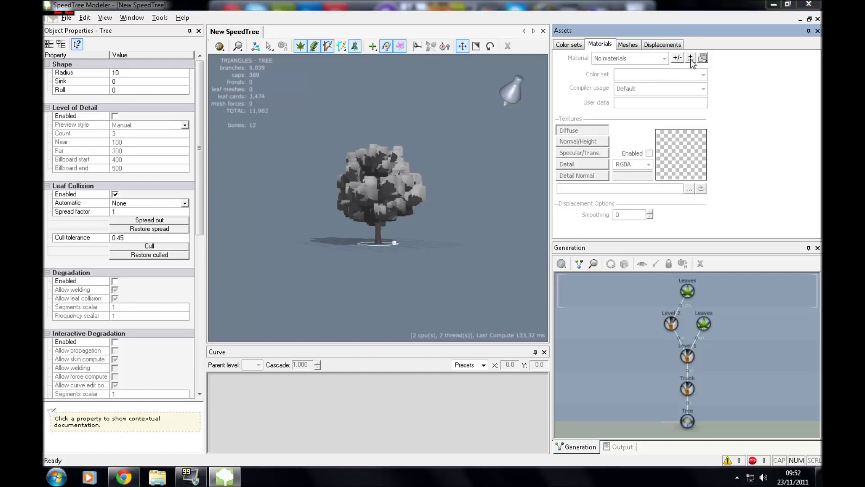
left_click(690, 58)
left_click_drag(642, 192, 629, 289)
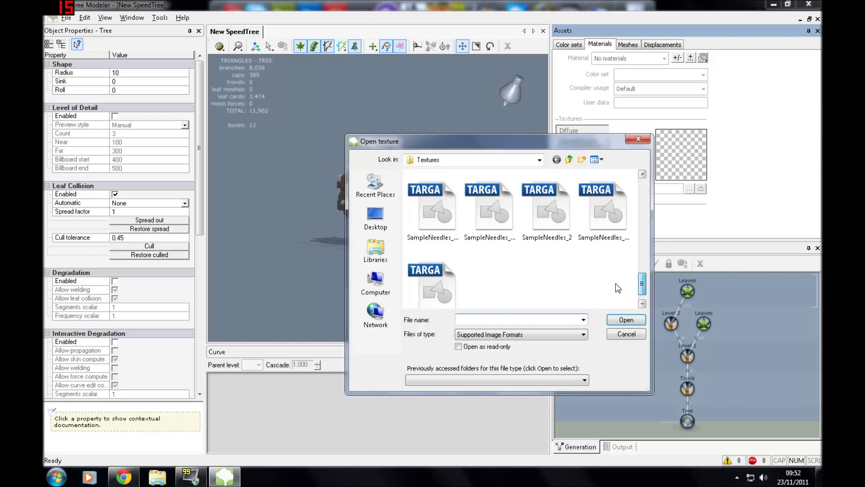
left_click_drag(615, 283, 633, 230)
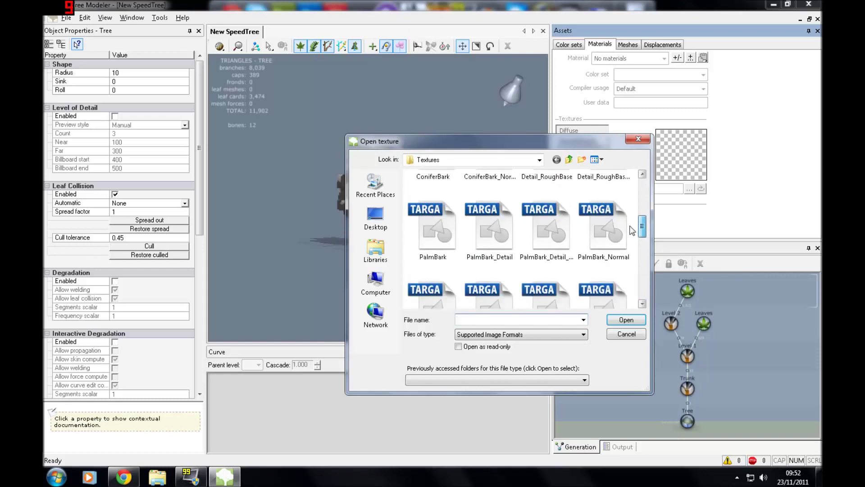
left_click_drag(633, 231, 643, 261)
left_click(494, 191)
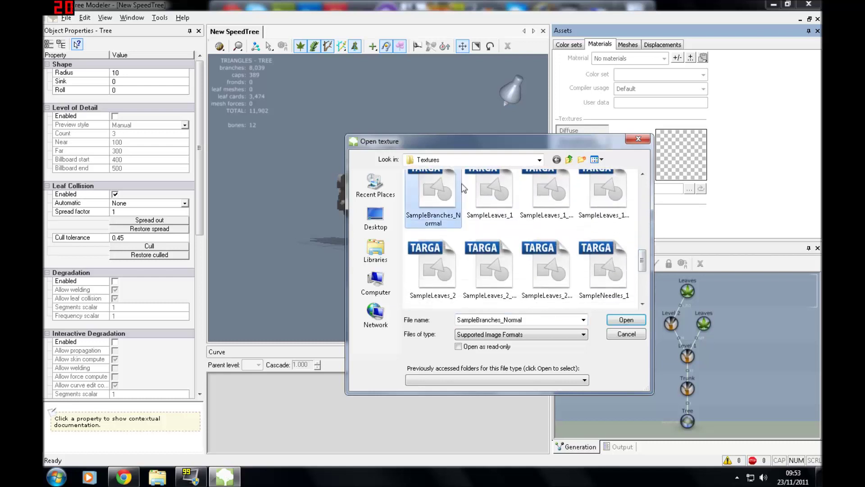
left_click(626, 320)
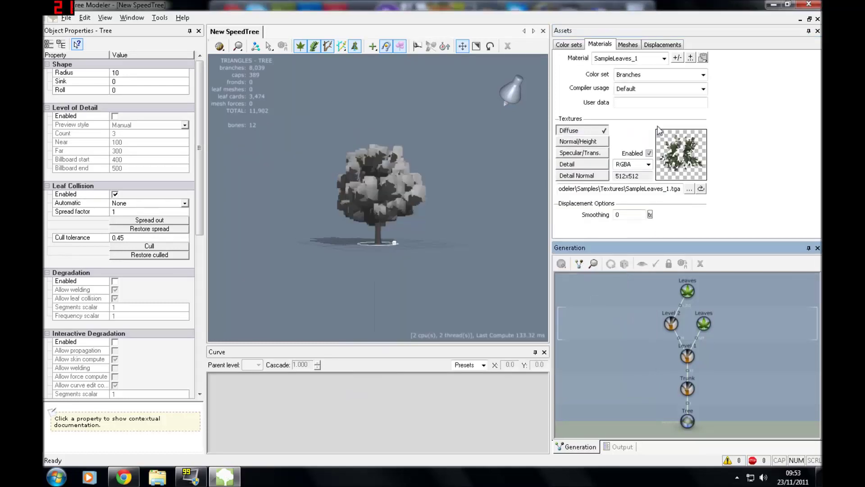
left_click(690, 59)
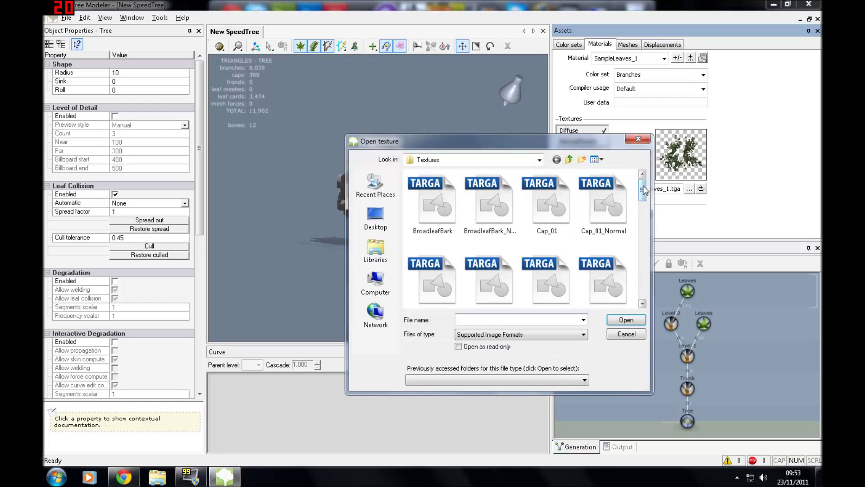
double_click(421, 216)
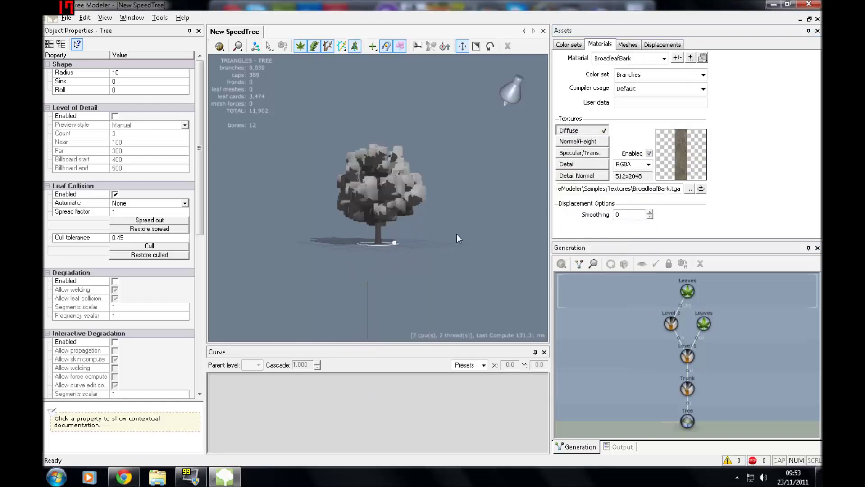
- Add a branch material entry to the Trunk generator and set its material to BroadleafBark
left_click(687, 389)
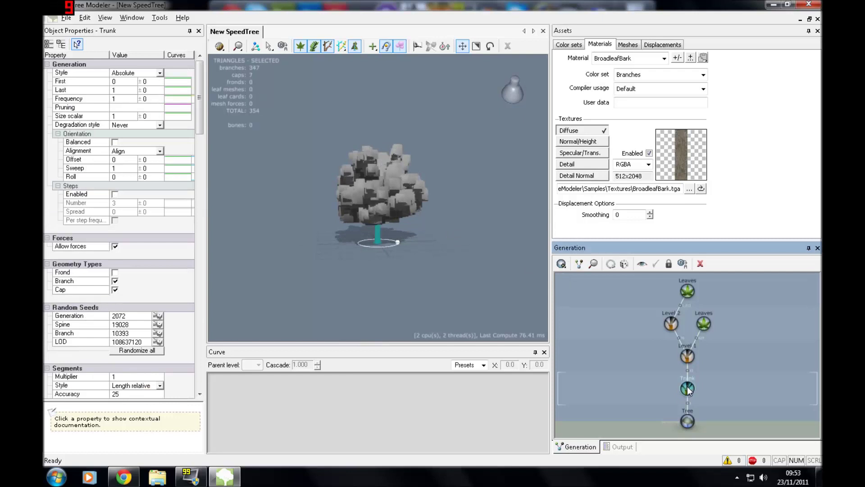
left_click(68, 187)
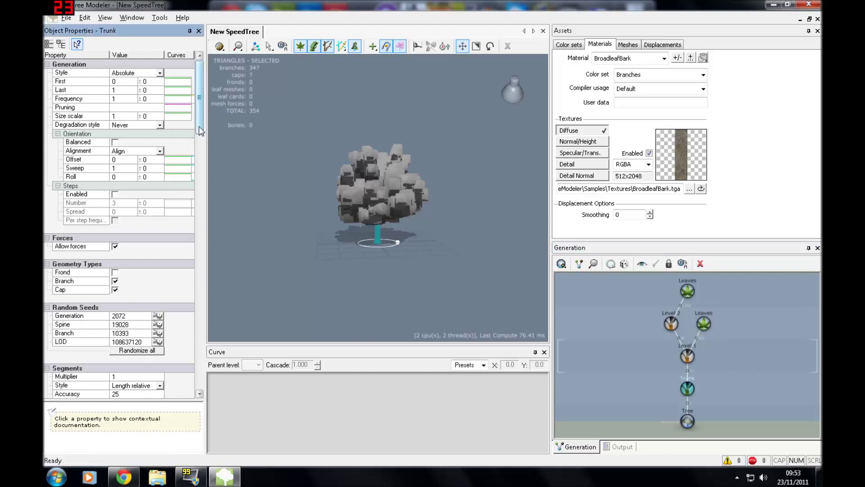
left_click_drag(200, 131, 204, 296)
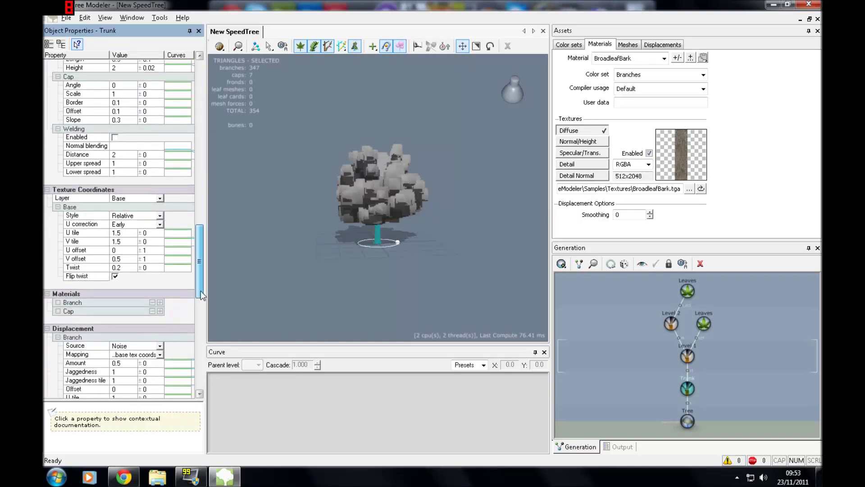
left_click(160, 302)
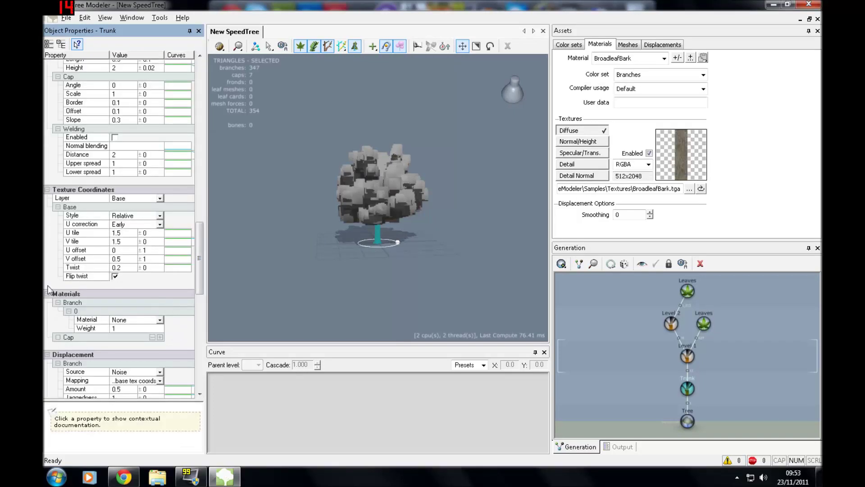
left_click(160, 321)
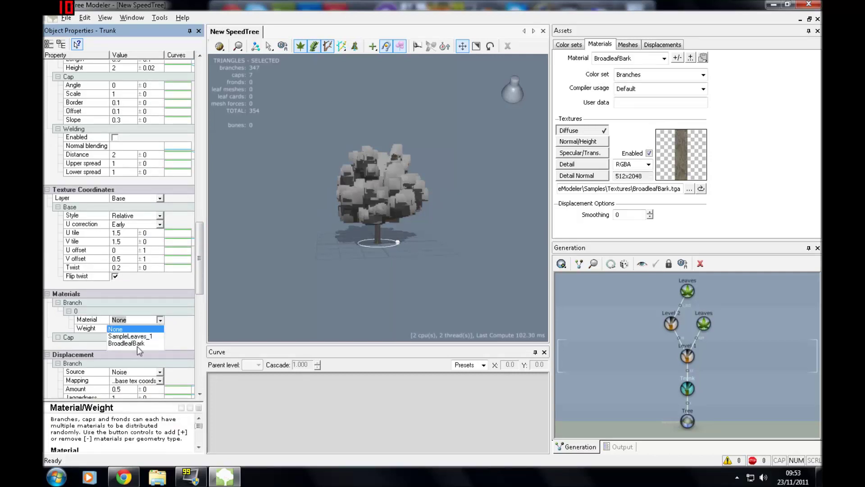
left_click(128, 343)
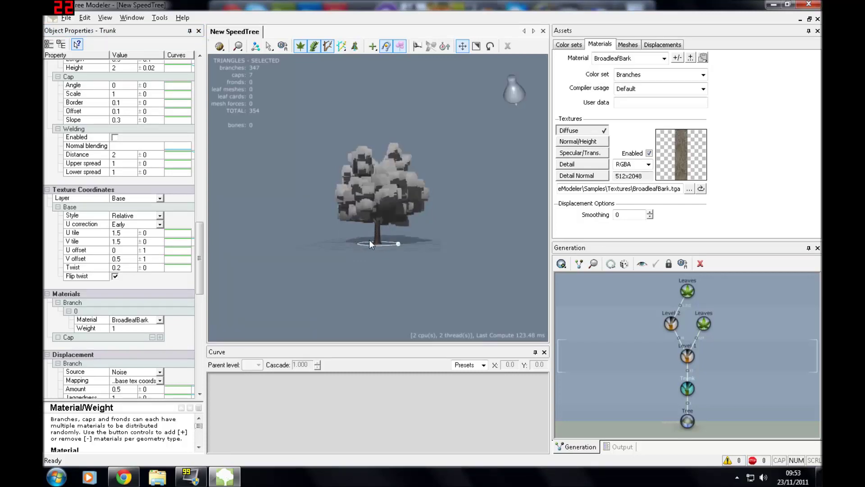
scroll(366, 237, "up", 5)
scroll(365, 238, "up", 3)
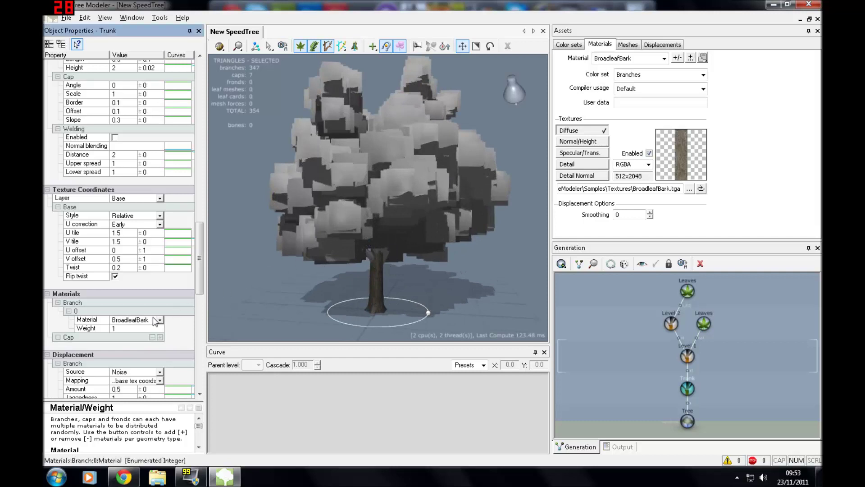
- Add a branch material entry to the Level 1 generator and set its material to BroadleafBark
left_click(681, 354)
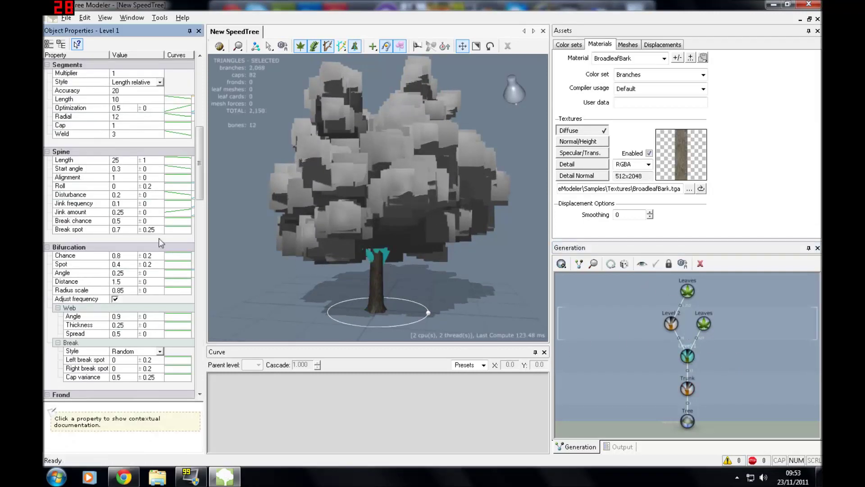
left_click_drag(200, 166, 201, 276)
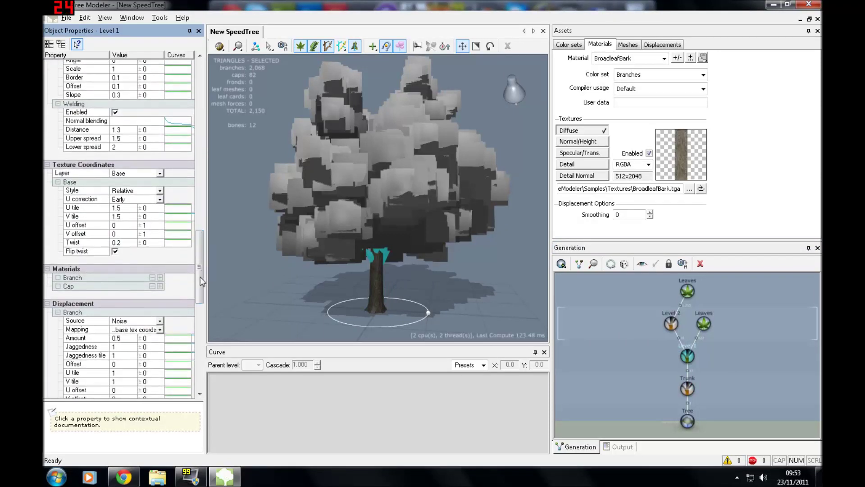
left_click(160, 277)
left_click(160, 295)
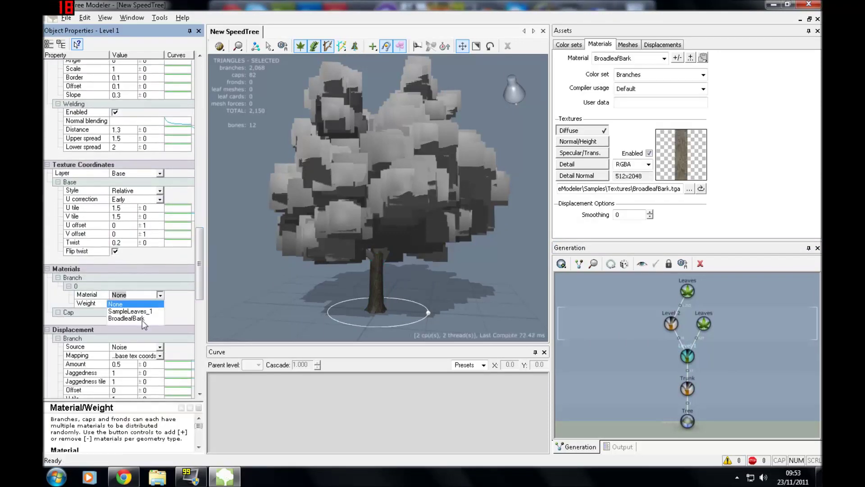
left_click(137, 318)
- Add a branch material entry to the Level 2 generator and set its material to BroadleafBark
left_click(671, 323)
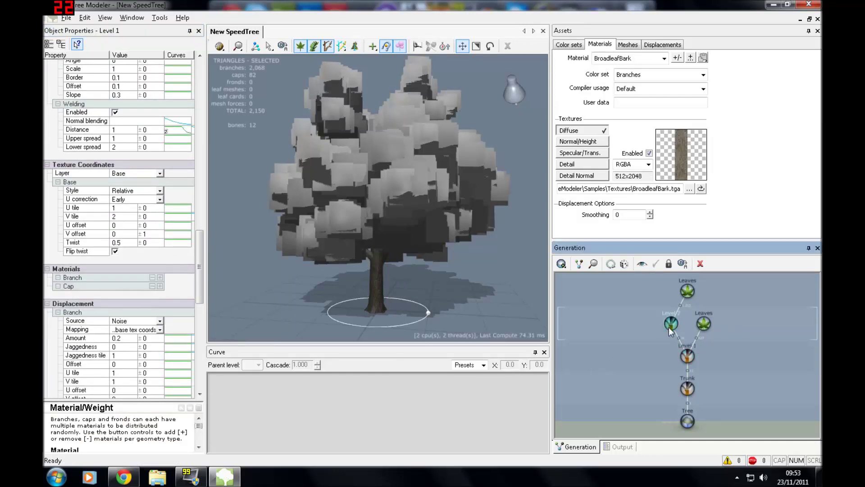
left_click(160, 277)
left_click(160, 294)
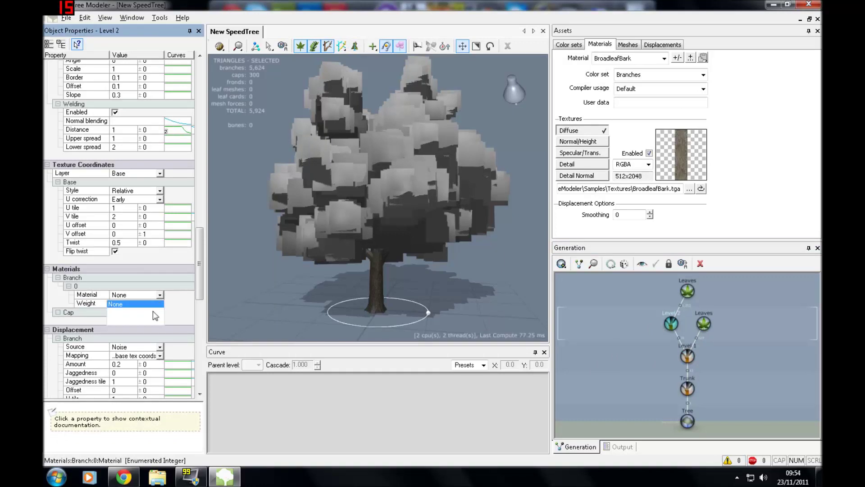
left_click(139, 318)
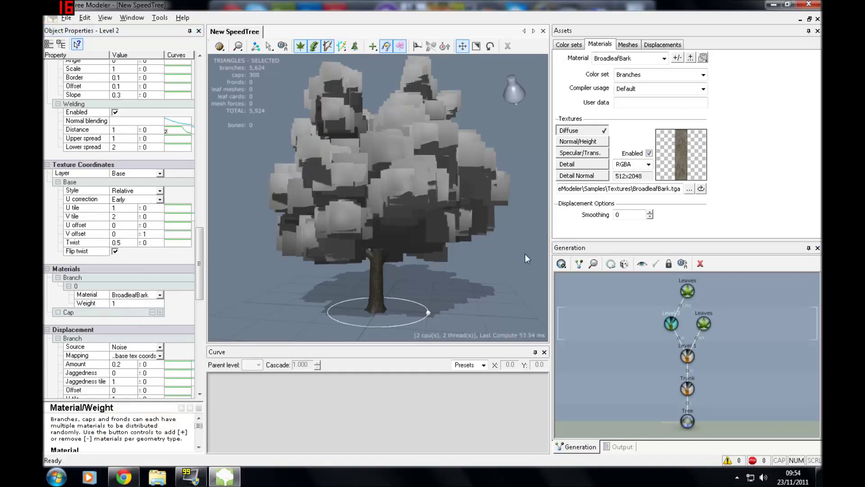
- Add a leaf type to the Leaves generator attached to Level 1 and set its material to SampleLeaves_1
left_click(704, 323)
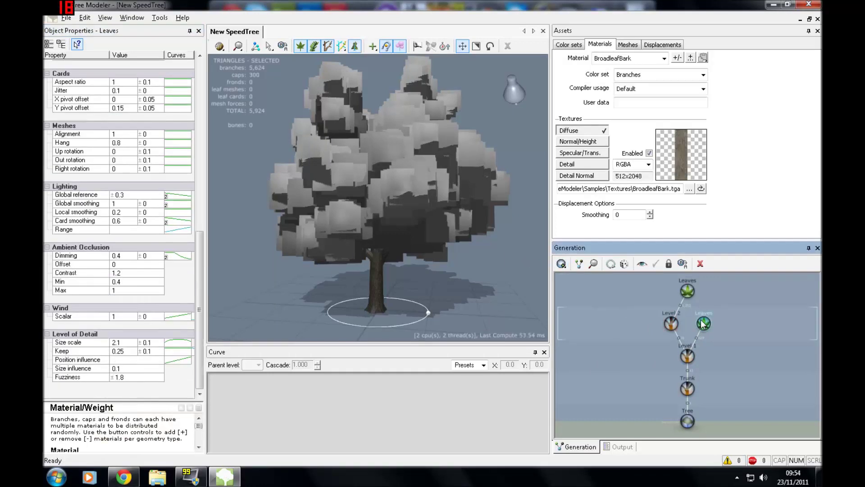
left_click_drag(201, 239, 212, 182)
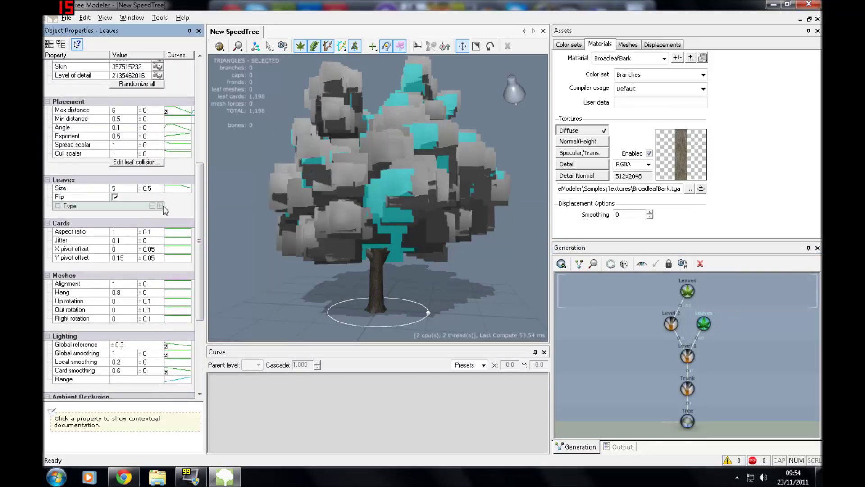
left_click(160, 205)
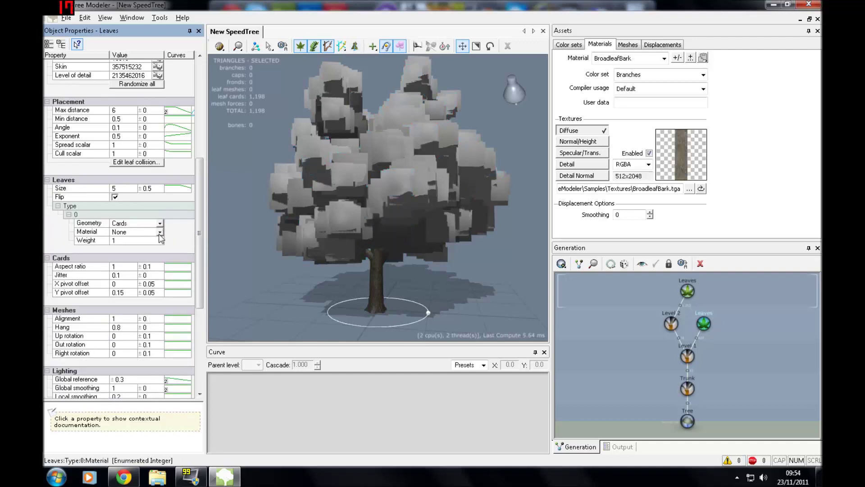
left_click(160, 231)
left_click(135, 248)
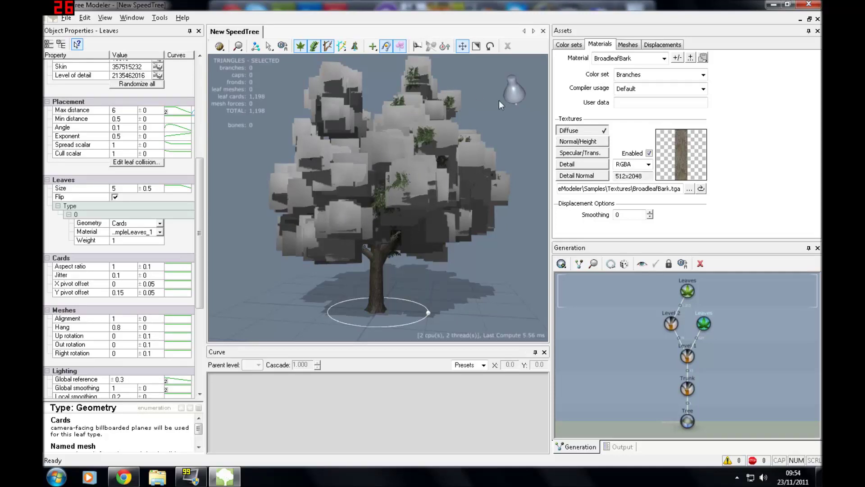
- Add a leaf type to the Leaves generator attached to Level 2 and set its material to SampleLeaves_1
left_click(688, 291)
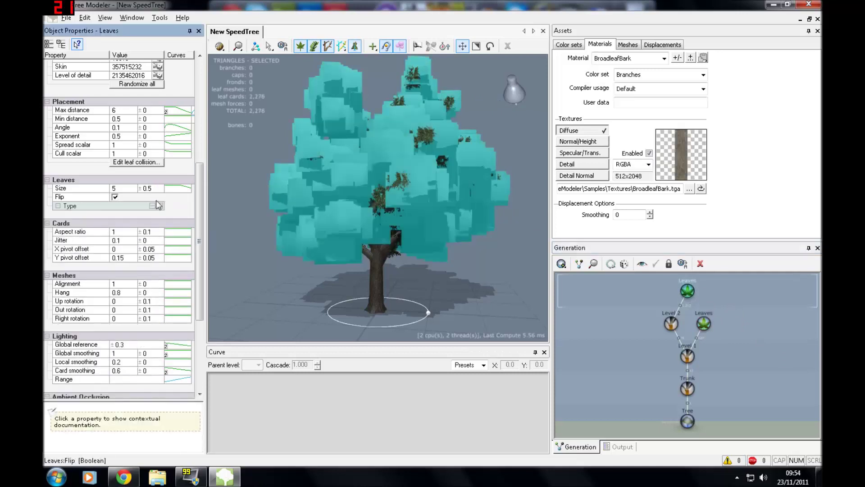
left_click(157, 206)
left_click(160, 232)
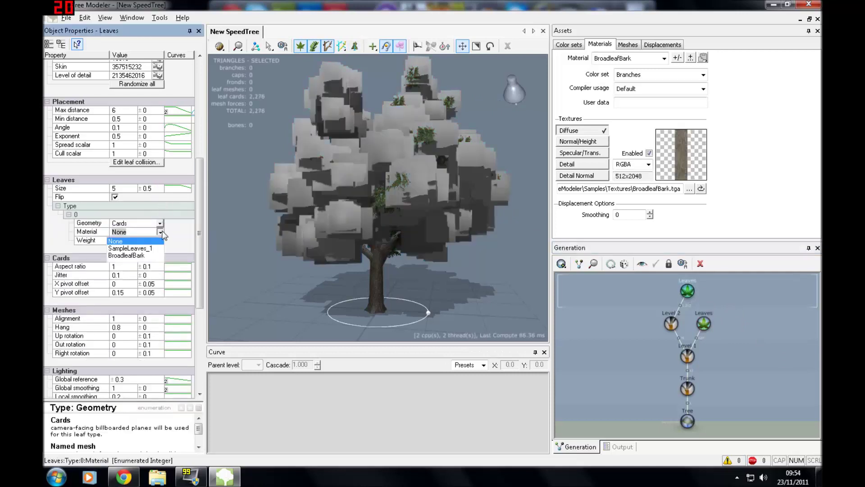
left_click(144, 248)
left_click_drag(330, 227, 157, 72)
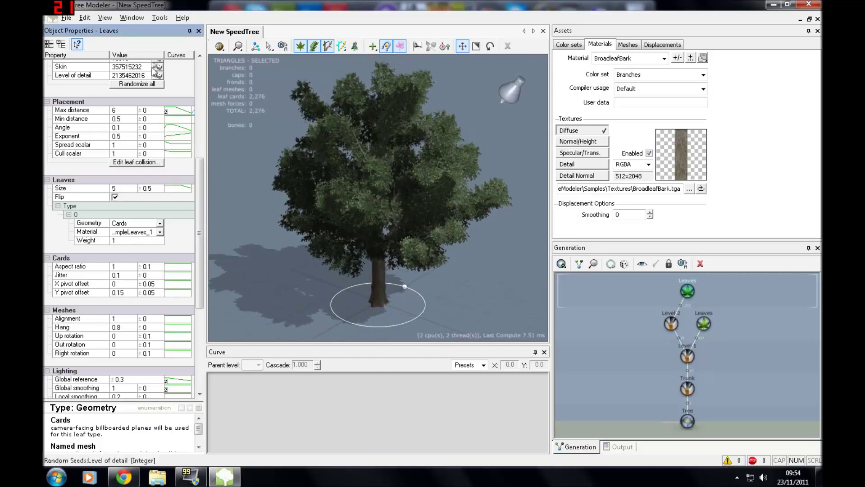
- Generate collision primitives for the tree with the default settings and inspect them from several angles
left_click(160, 18)
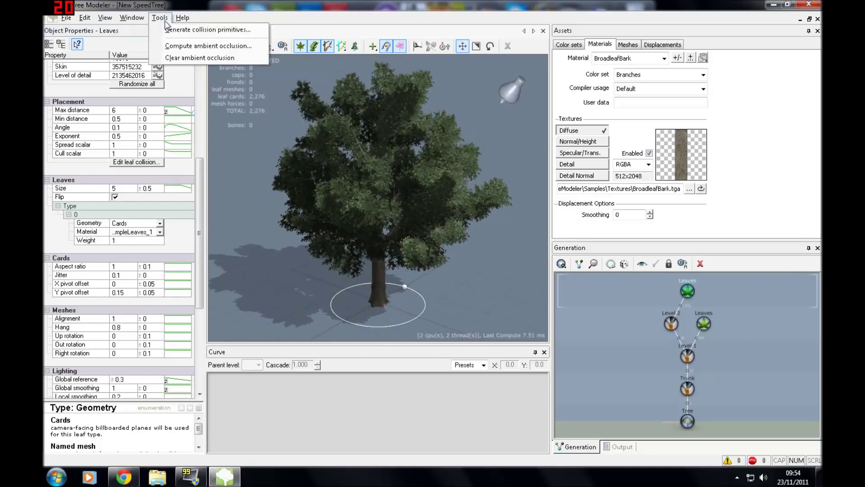
left_click(185, 31)
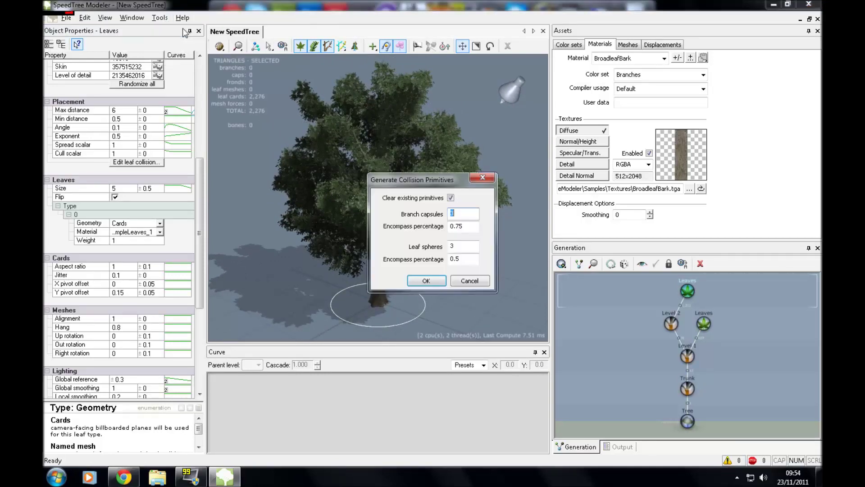
left_click(424, 281)
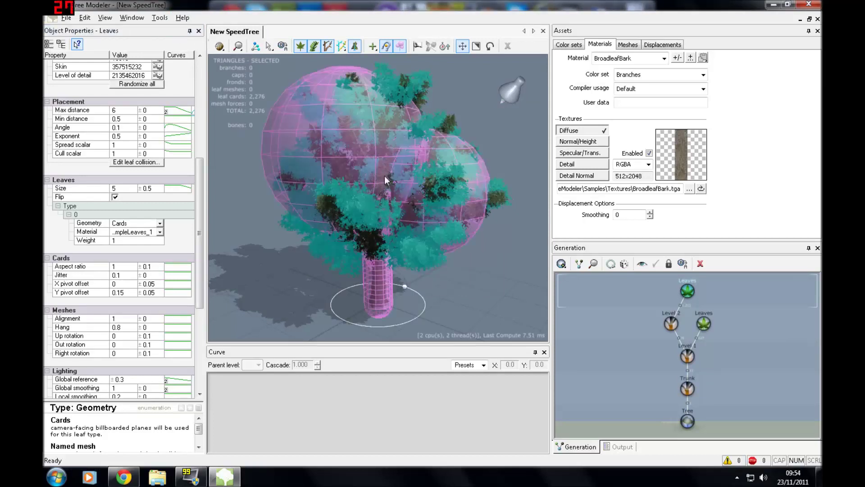
left_click_drag(322, 190, 423, 179)
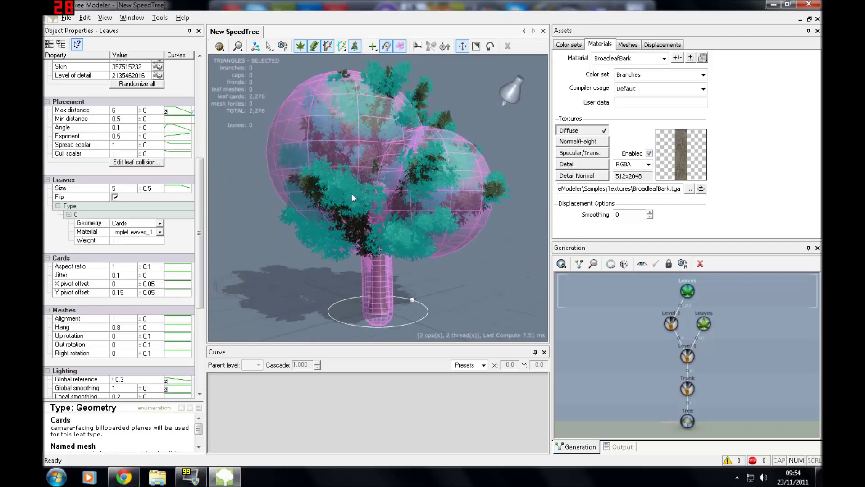
left_click_drag(430, 127, 351, 121)
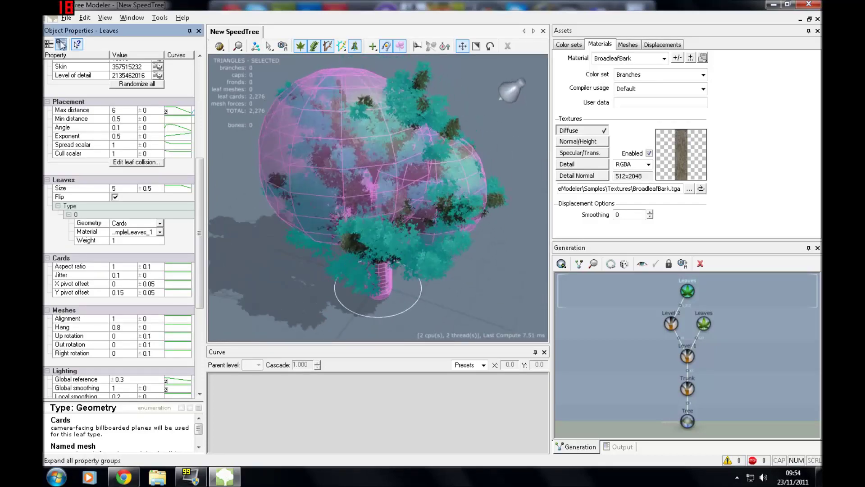
- Save the tree as Tuttree in the SpeedTrees folder under UDK-2011-10\UDKGame\Content as a SpeedTree procedural model
left_click(66, 19)
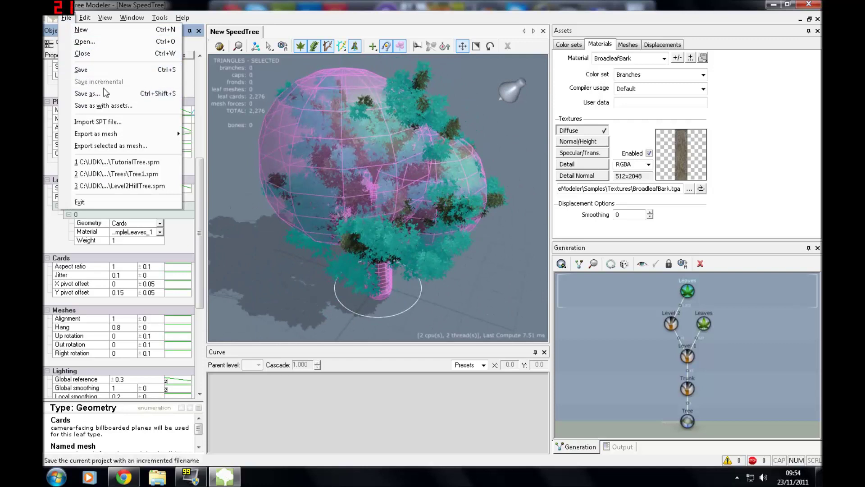
left_click(108, 96)
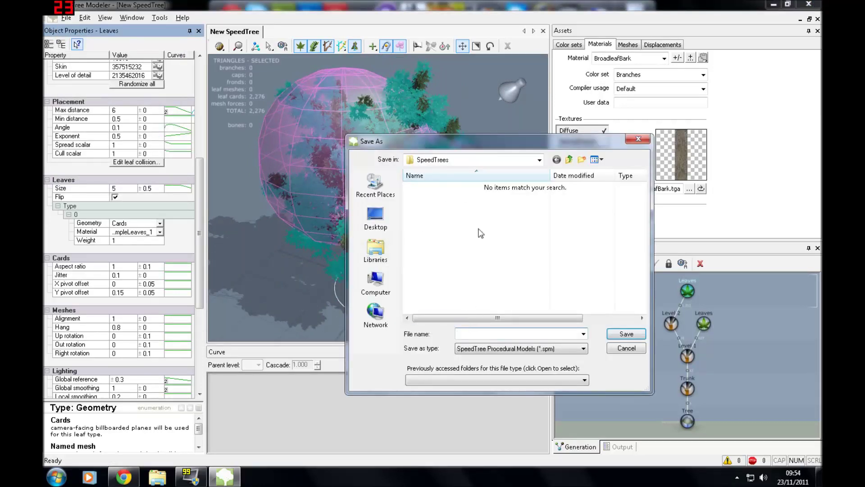
left_click(539, 160)
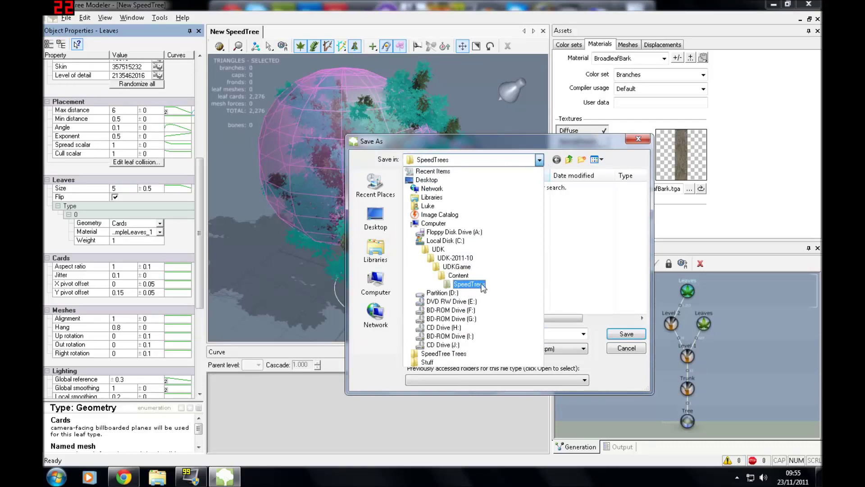
left_click(552, 326)
type("Tut")
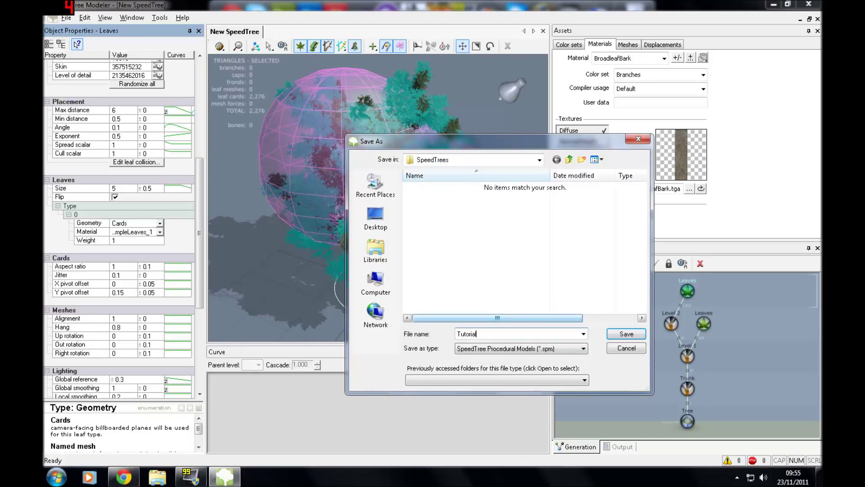
type("or")
key("BackSpace")
key("BackSpace")
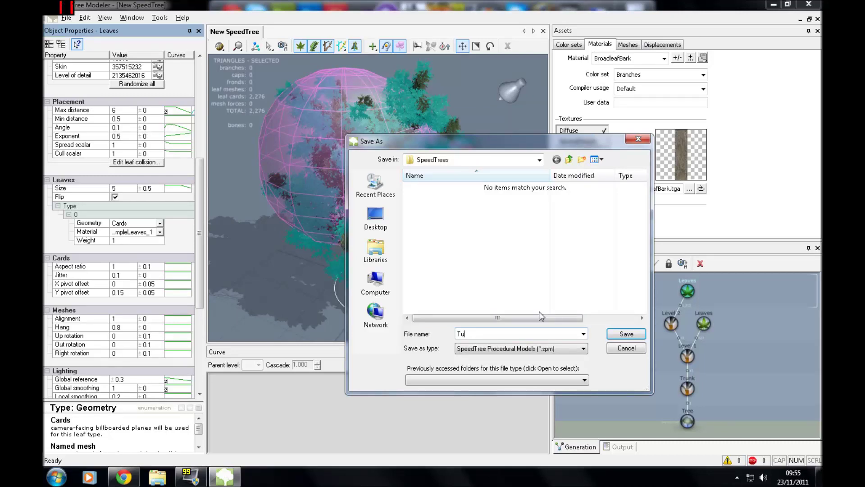
type("ree")
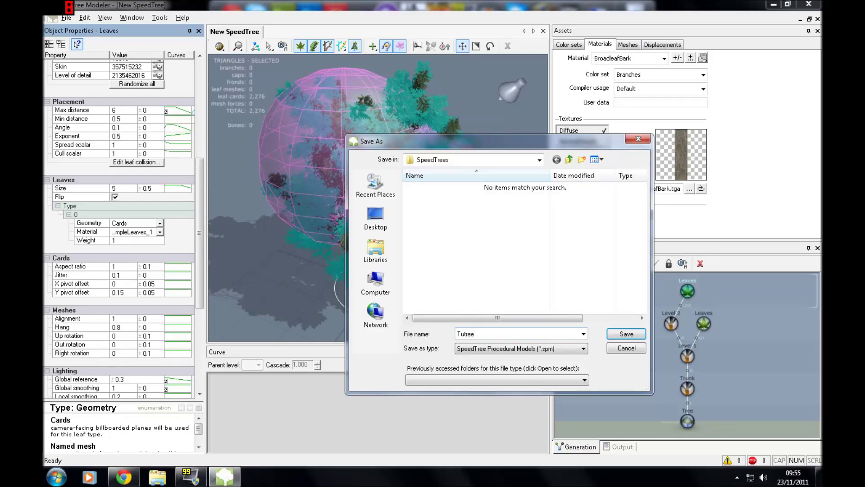
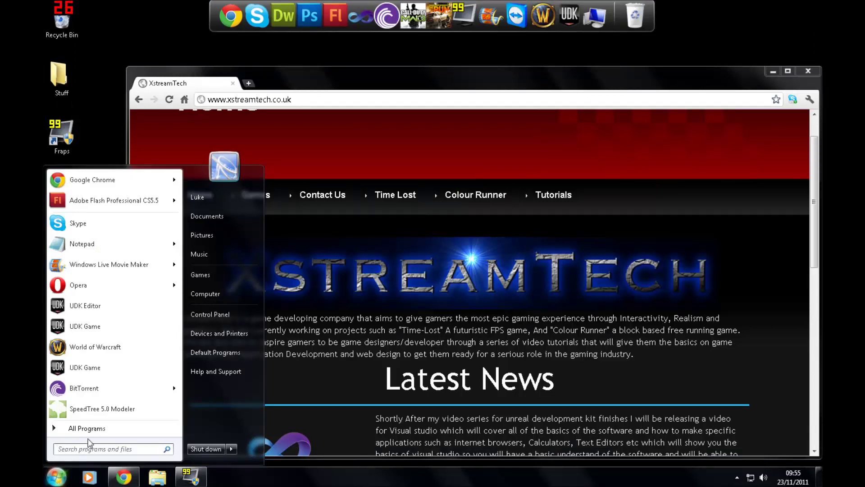
- Launch SpeedTree 5.0 Compiler from the UDK-2011-10 tools
left_click(87, 428)
left_click(130, 382)
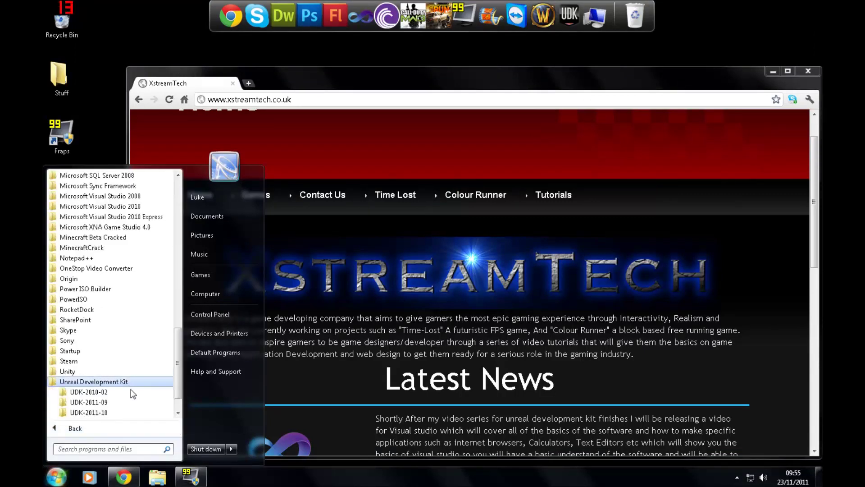
left_click(126, 412)
left_click(120, 413)
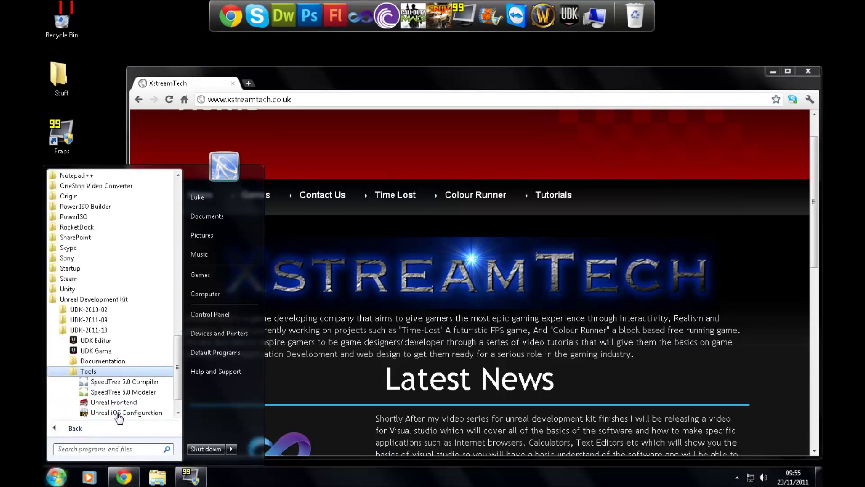
left_click(148, 381)
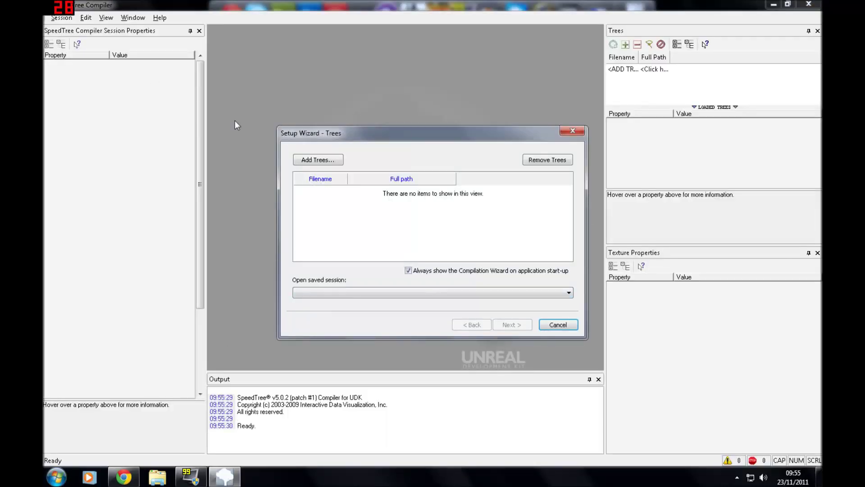
- Add Tuttree.spm from the SpeedTrees folder to the compilation and finish the setup wizard with its default settings
left_click(318, 159)
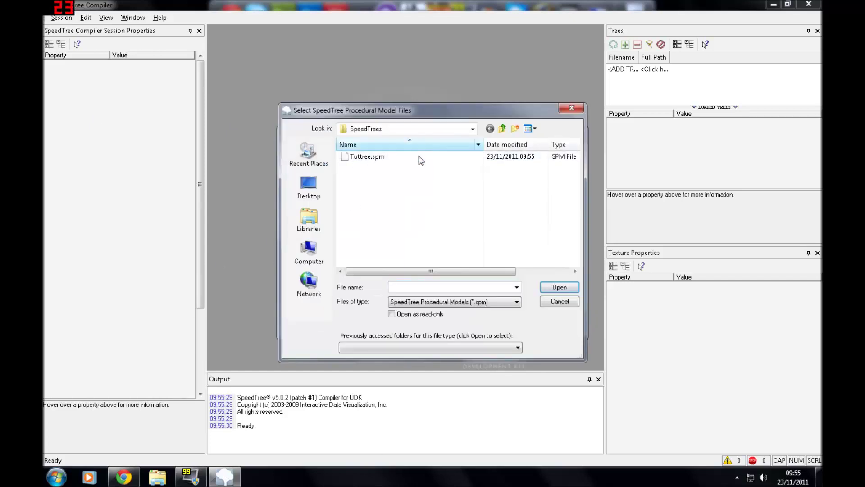
left_click(472, 129)
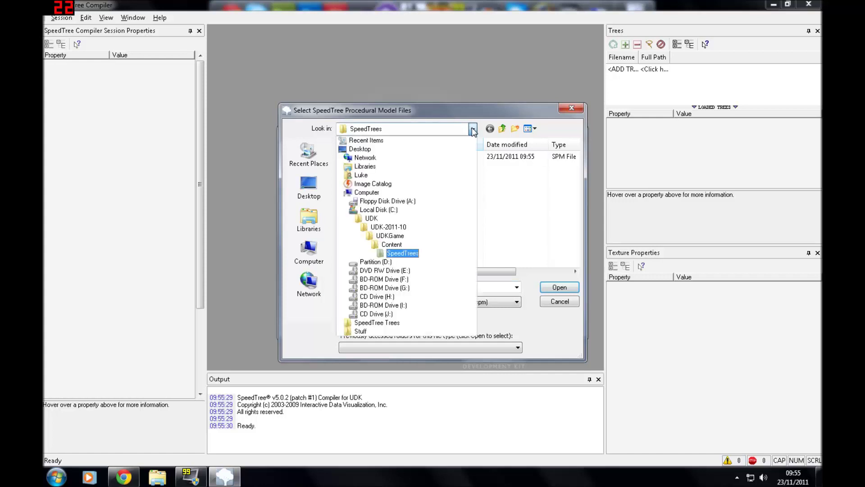
left_click(401, 253)
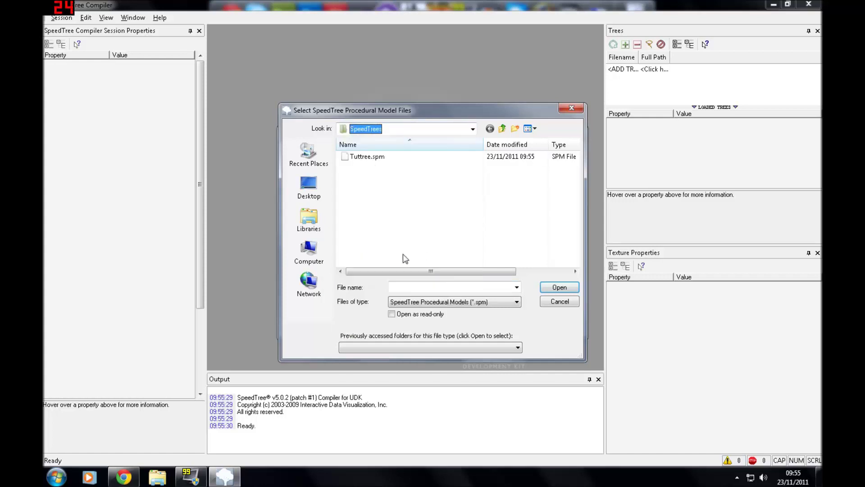
left_click(366, 157)
left_click(559, 289)
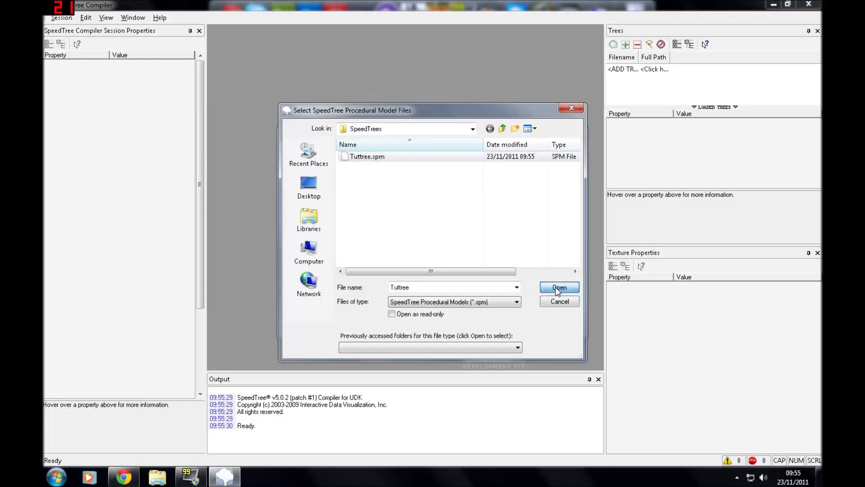
left_click(509, 324)
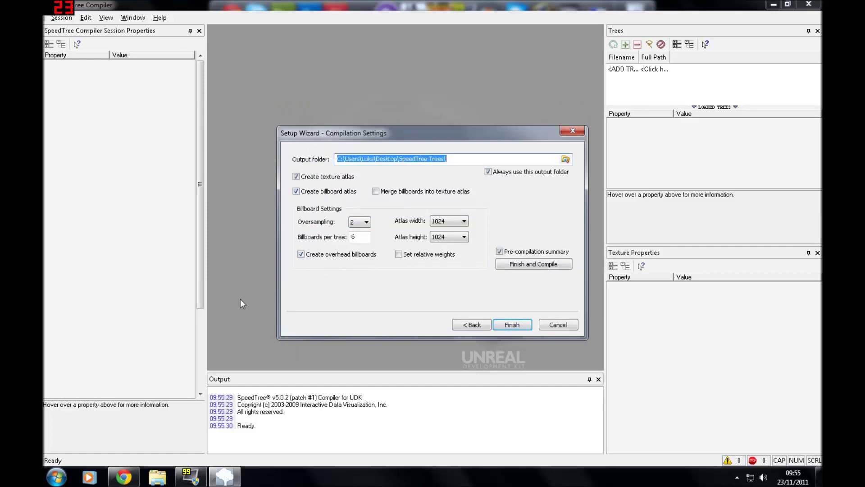
left_click(506, 325)
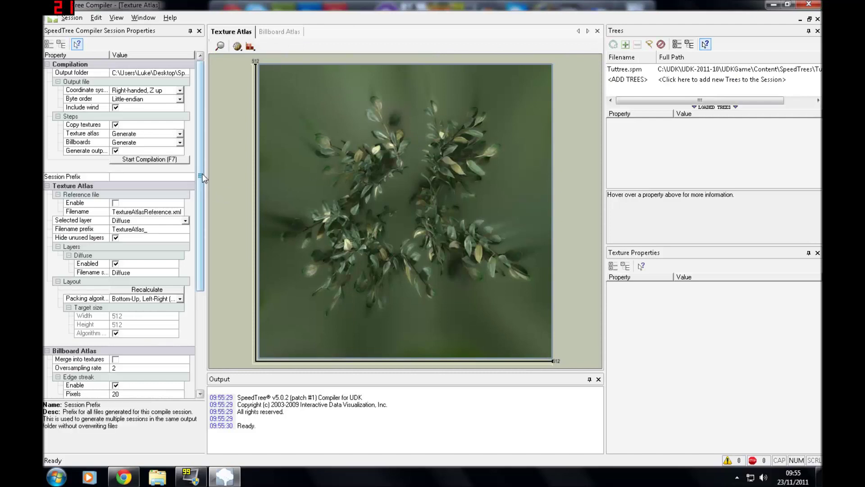
- Merge the billboards into the texture atlas and disable the algorithm-controlled target size for the texture atlas layout
left_click_drag(202, 177, 201, 197)
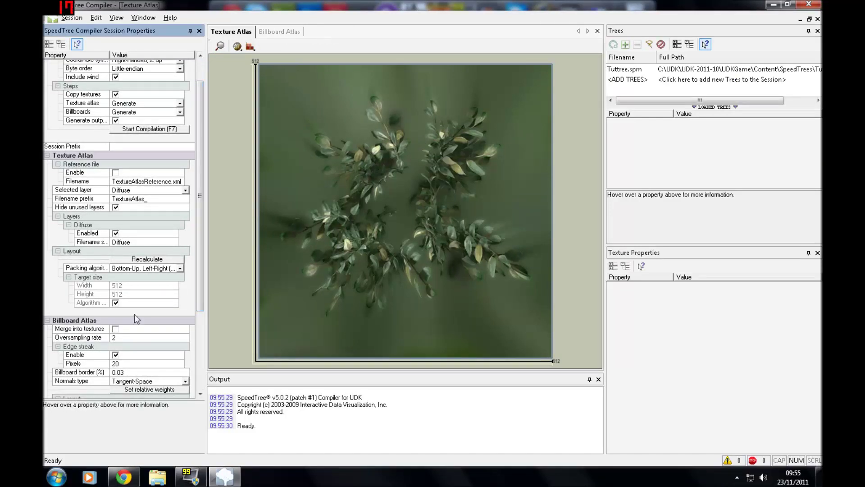
left_click(115, 329)
left_click(116, 302)
scroll(200, 303, "down", 1)
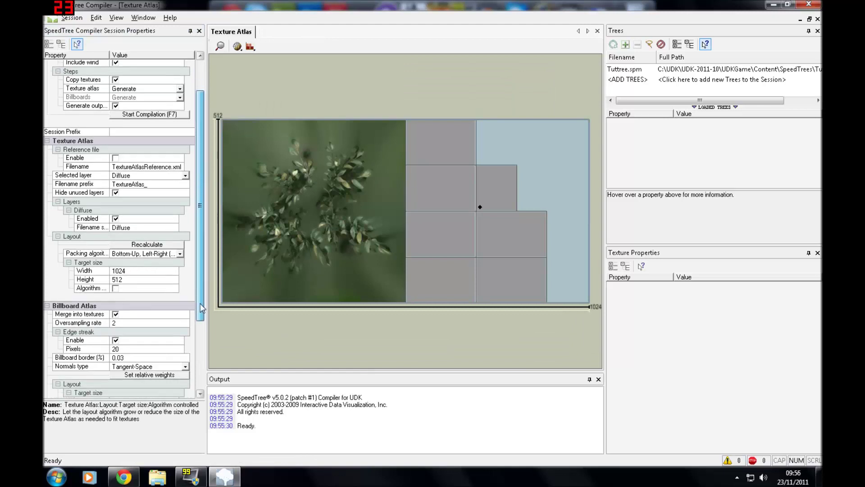
mouse_move(200, 304)
left_mouse_down()
mouse_move(220, 357)
mouse_move(210, 366)
mouse_move(208, 315)
left_mouse_up()
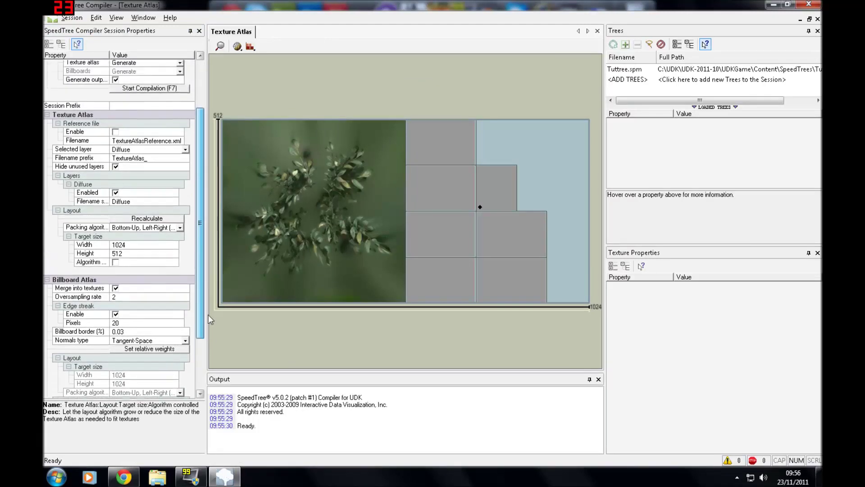
scroll(195, 299, "up", 1)
scroll(196, 299, "up", 1)
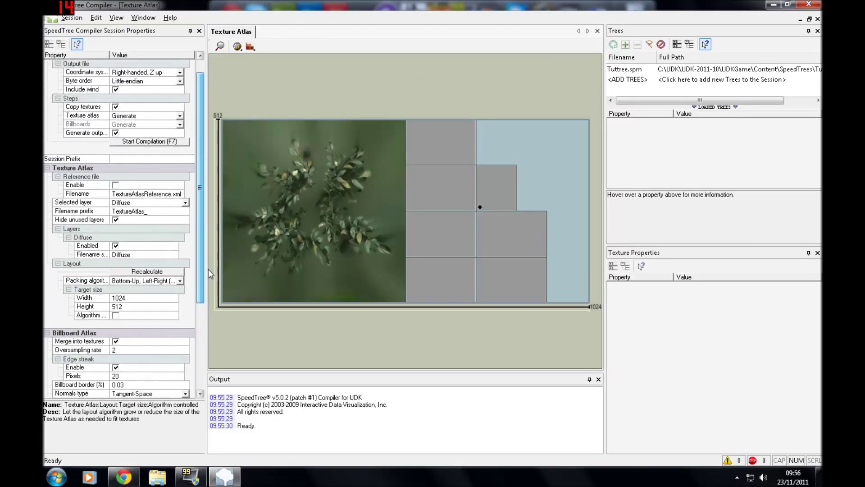
scroll(210, 266, "up", 2)
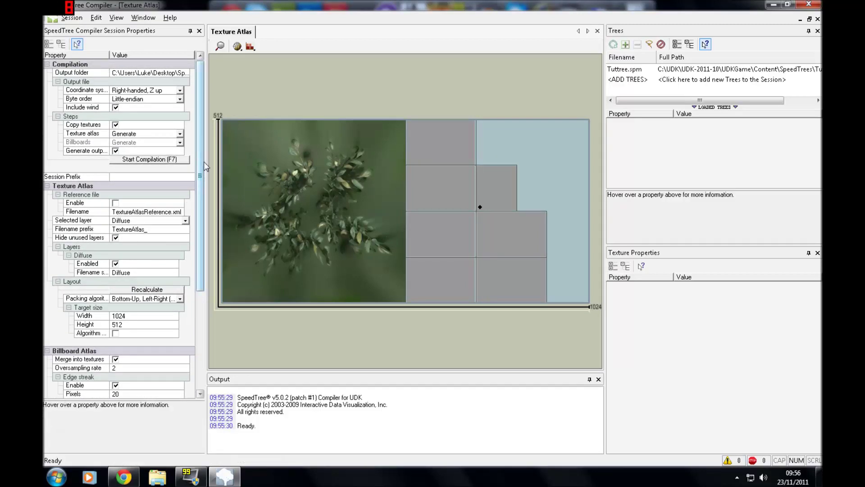
- Set the texture atlas filename prefix to Tuttree_
left_click_drag(199, 163, 199, 166)
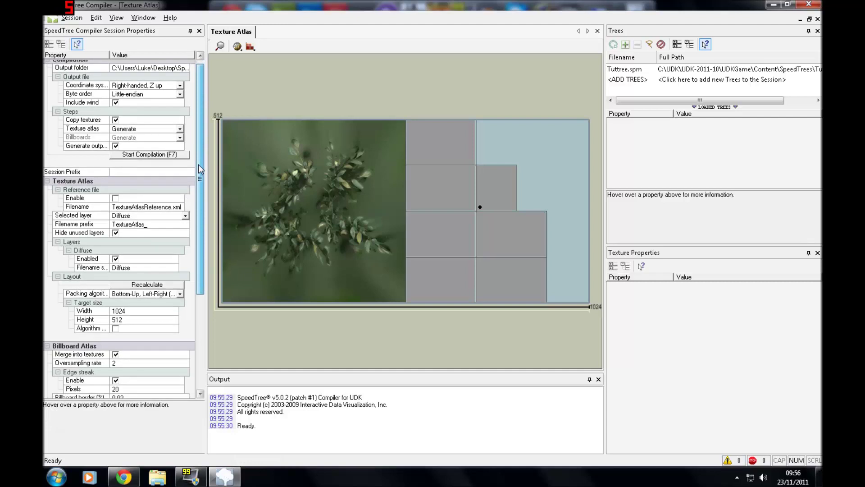
left_click(147, 224)
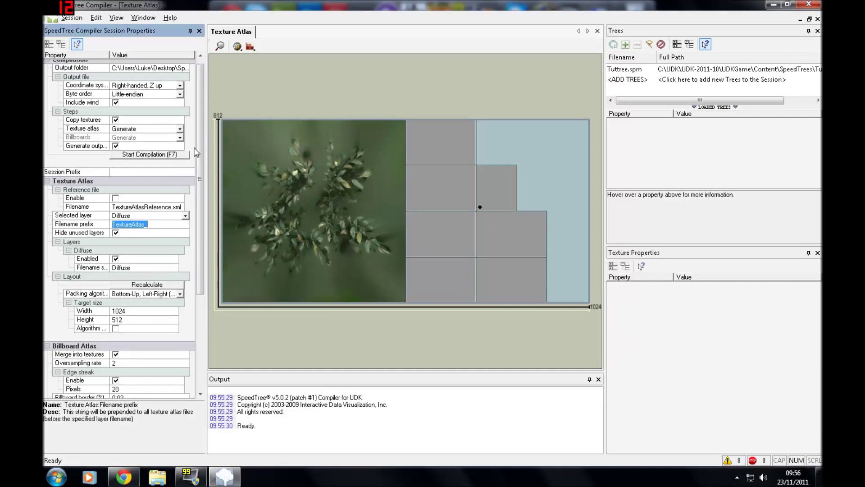
type("Tuttree_")
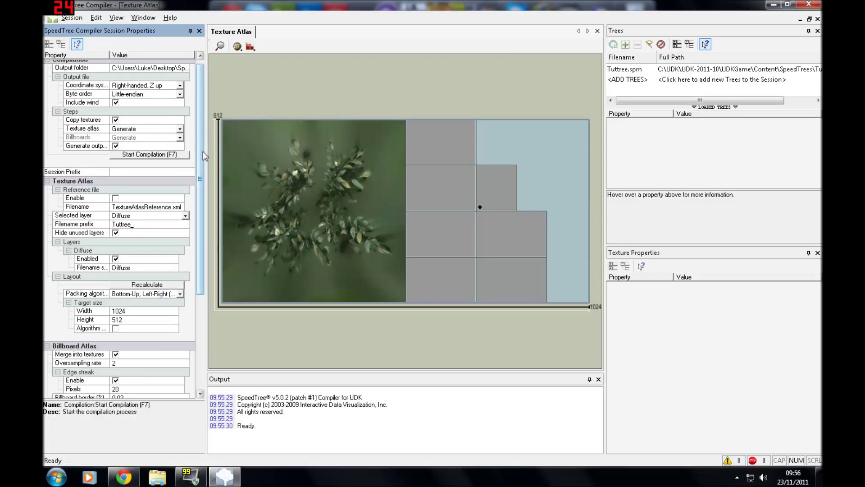
- Start the compilation of Tuttree and accept the pre-compilation summary
scroll(197, 158, "up", 1)
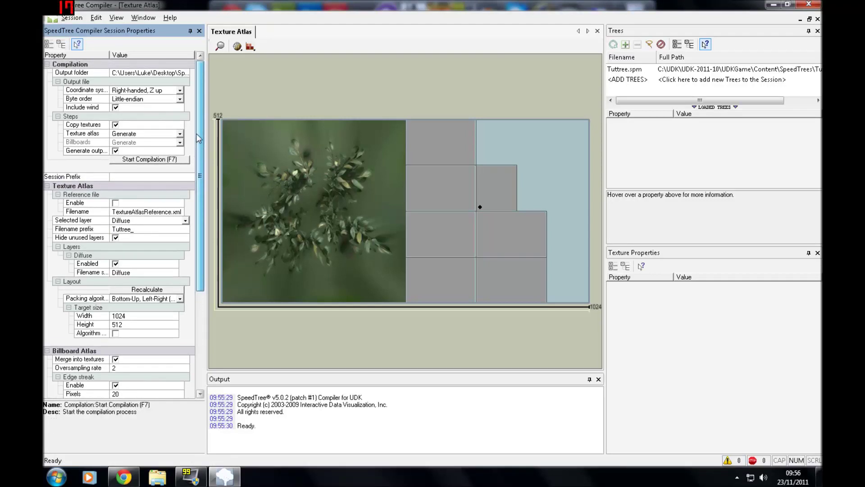
left_click(149, 159)
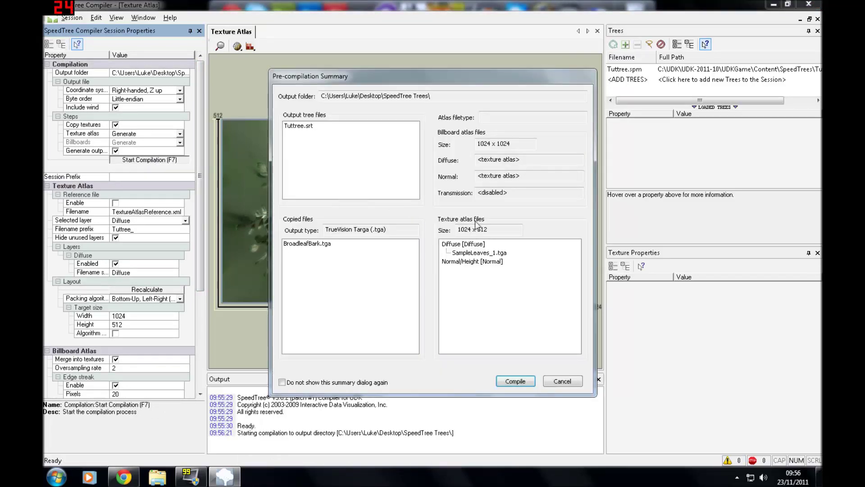
left_click(480, 244)
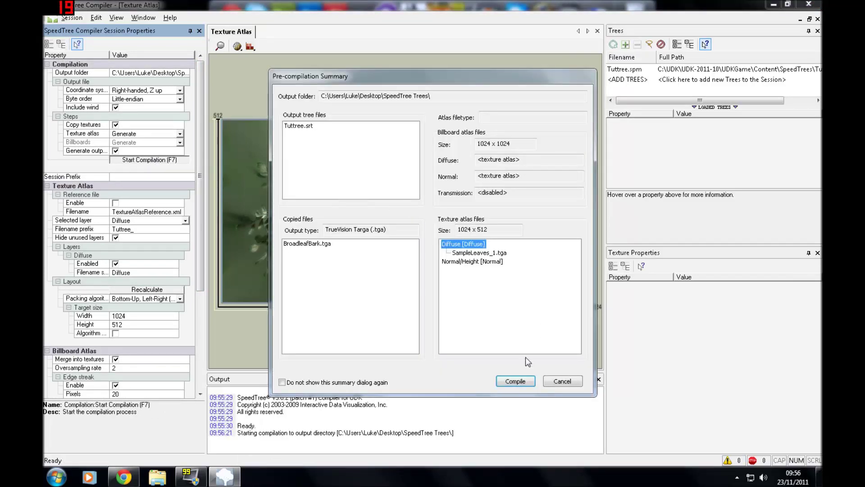
left_click(515, 382)
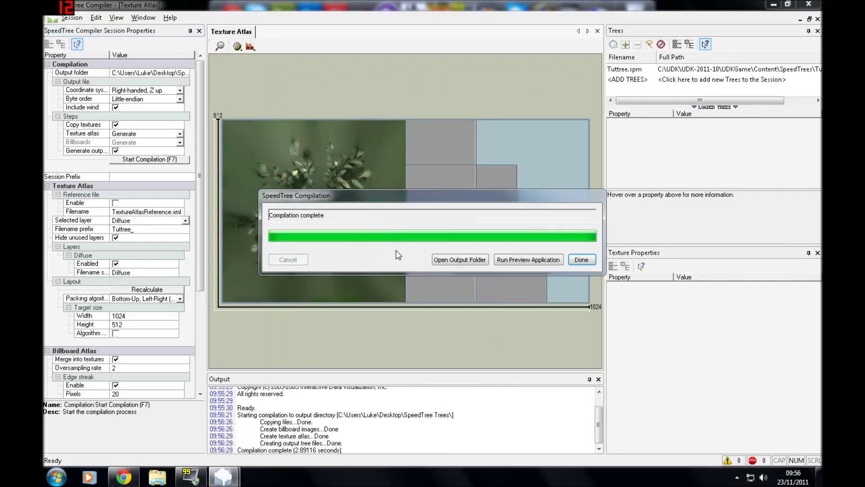
- Examine the compiled tree and texture files in the output folder, and close the folder and the compilation dialog
left_click(469, 262)
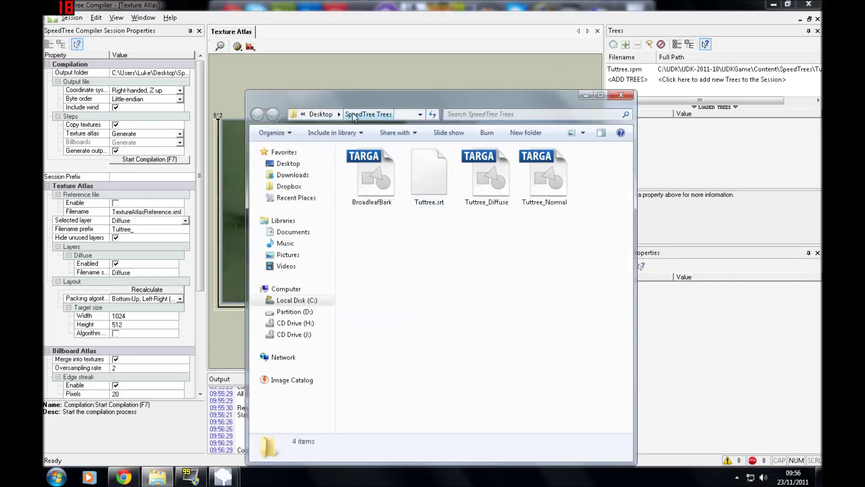
left_click_drag(369, 254, 376, 317)
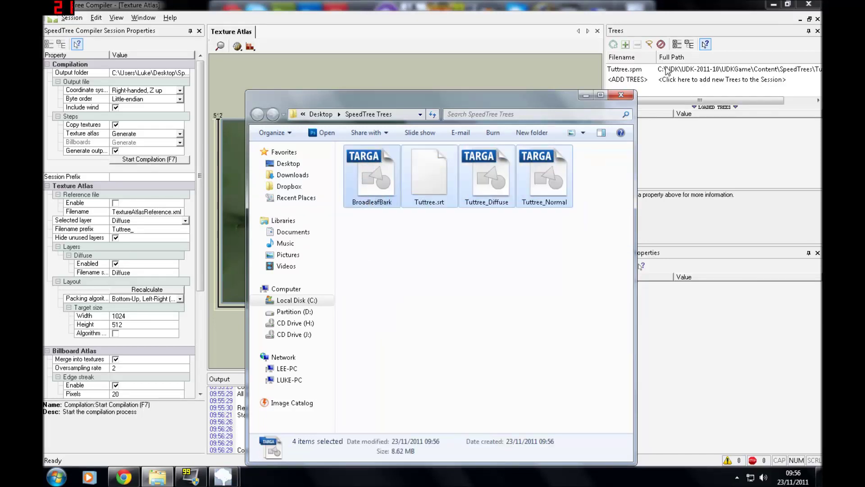
left_click(620, 95)
left_click(581, 260)
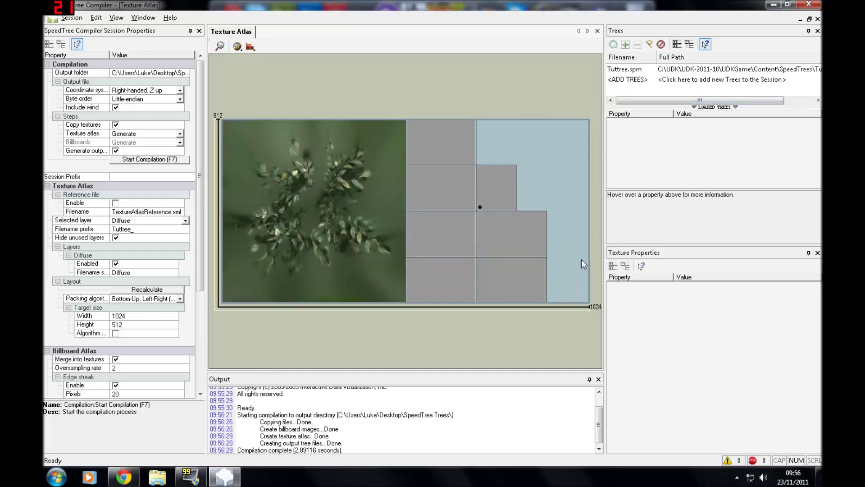
- Close SpeedTree Compiler and launch the UDK Editor of UDK-2011-10
left_click(816, 4)
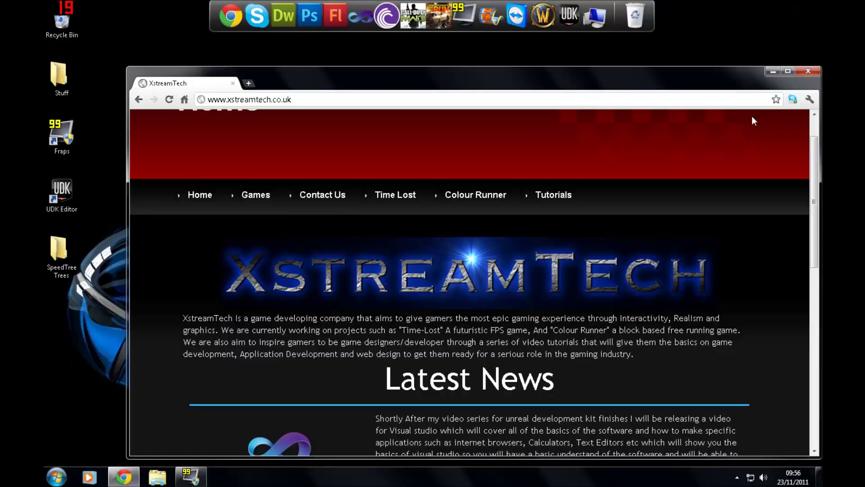
left_click(57, 475)
left_click(103, 427)
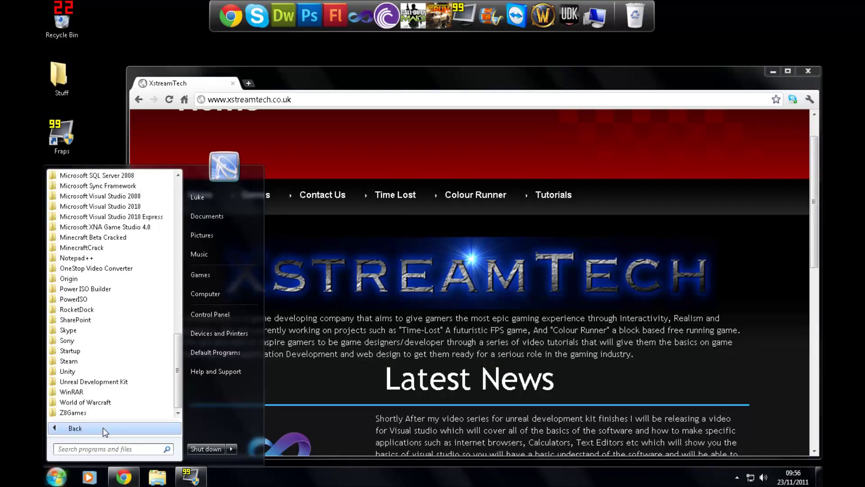
left_click(103, 382)
left_click(108, 412)
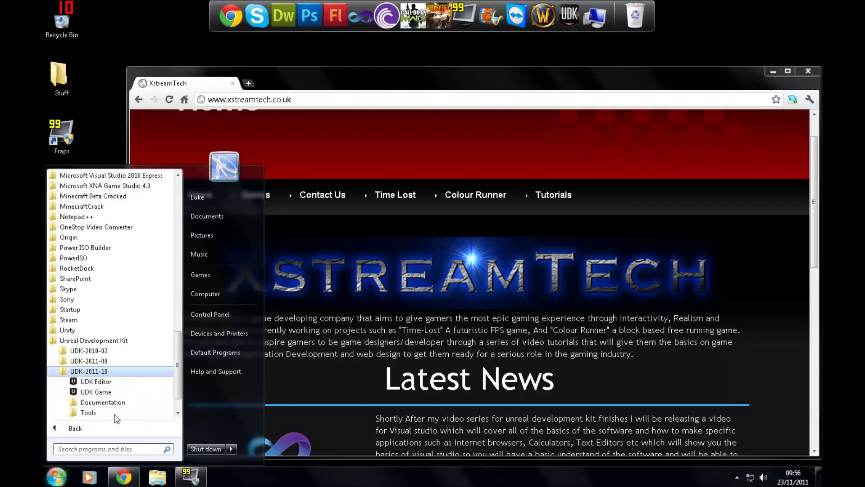
left_click(95, 381)
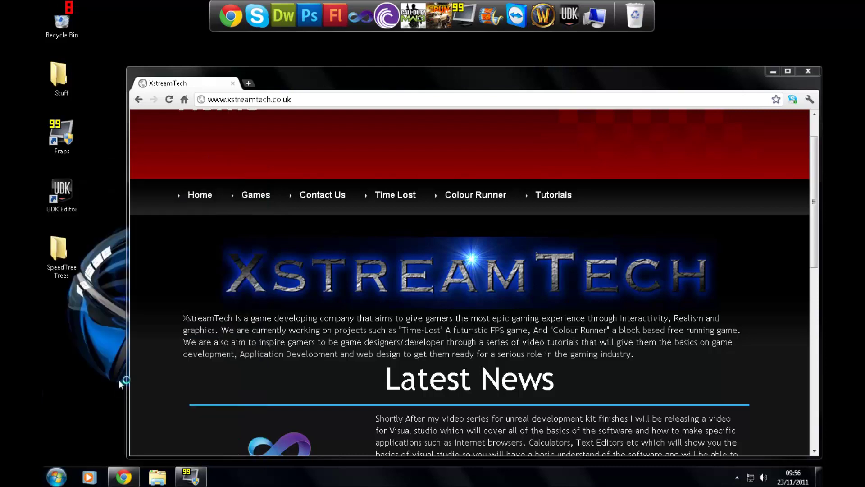
- Close the UDK welcome dialog and move the Content Browser fully into view over the viewports
left_click(770, 72)
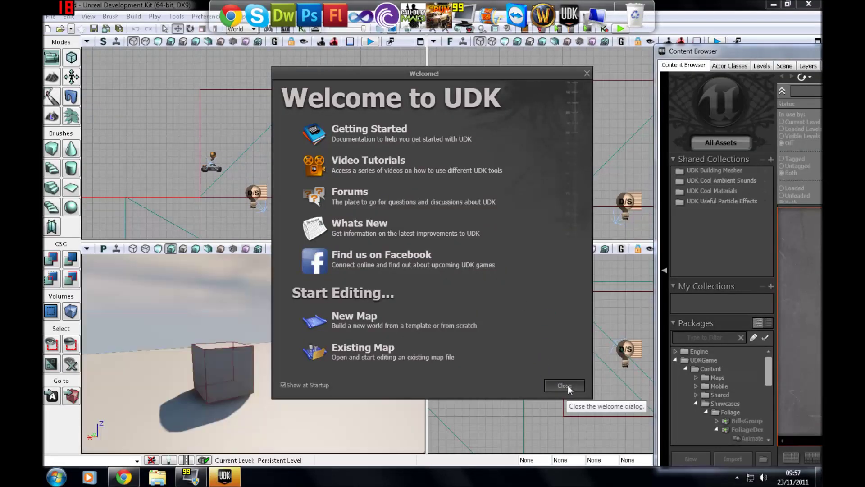
left_click(565, 386)
left_click_drag(787, 57, 403, 30)
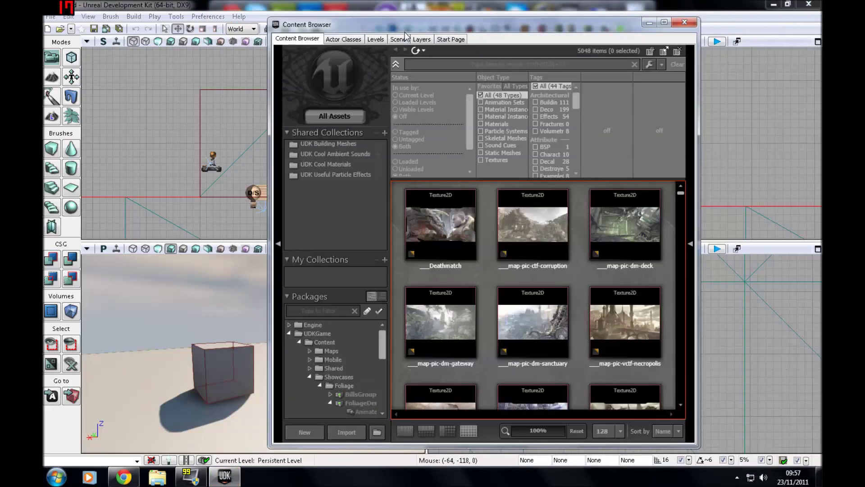
- Import BroadleafBark, Tuttree.srt, Tuttree_Diffuse and Tuttree_Normal from the desktop folder SpeedTree Trees into a package named tuttrees
left_click(353, 431)
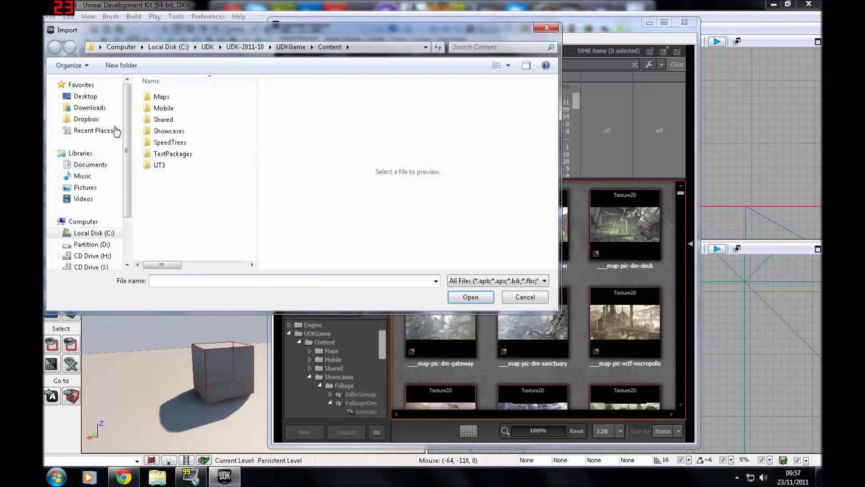
left_click(86, 96)
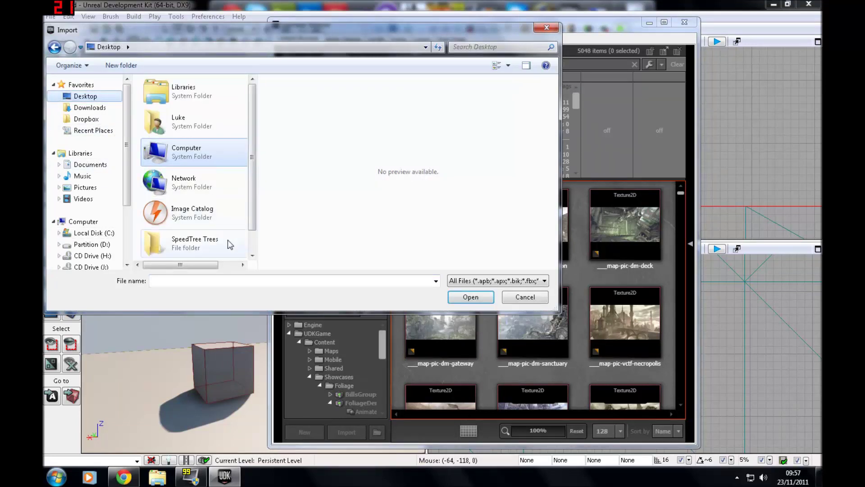
double_click(216, 241)
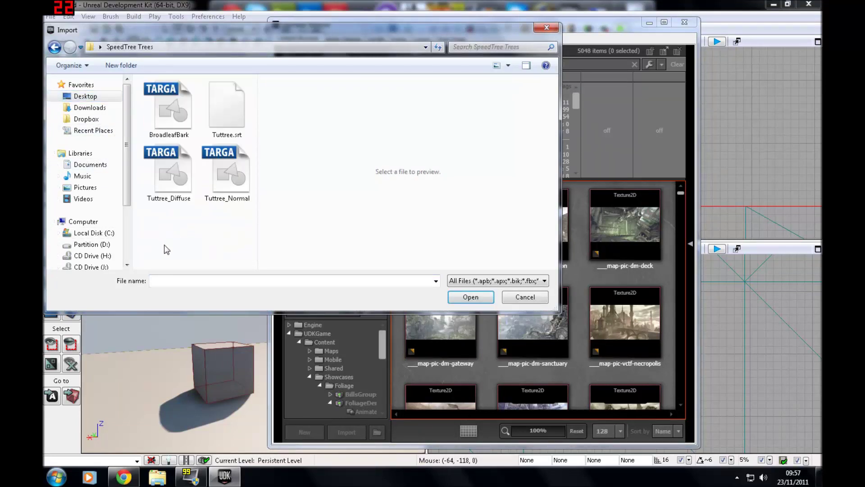
left_click_drag(164, 246, 243, 105)
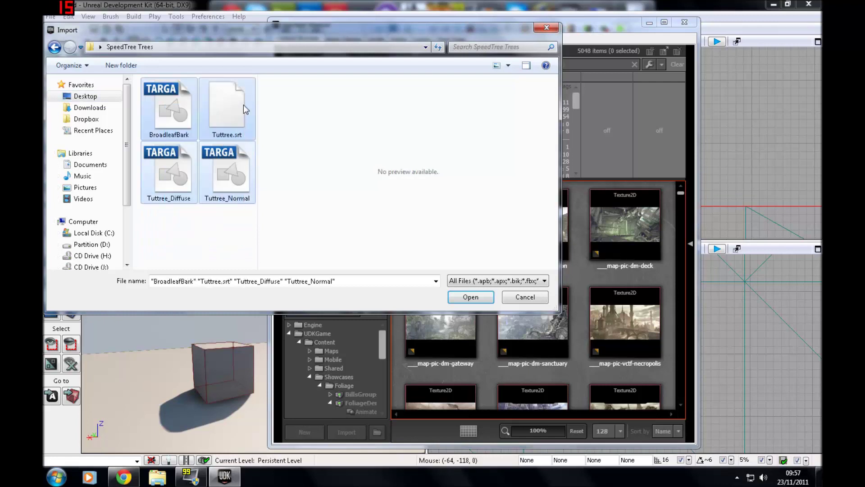
left_click(222, 179)
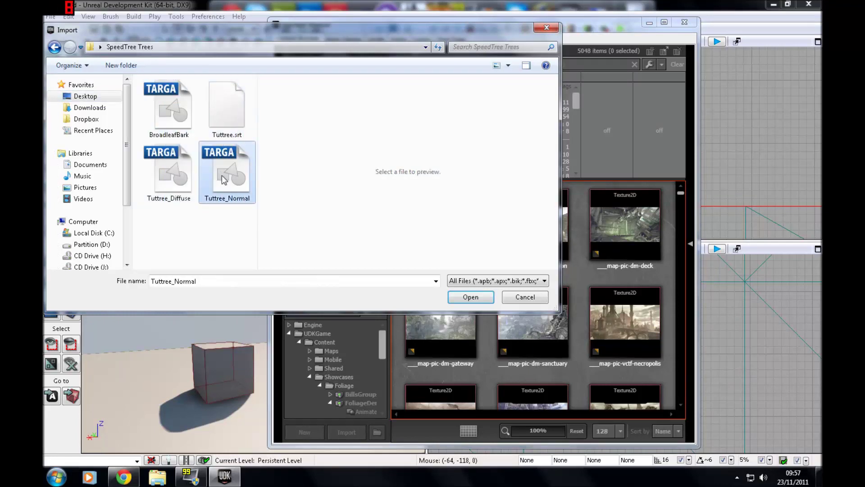
key("ctrl+a")
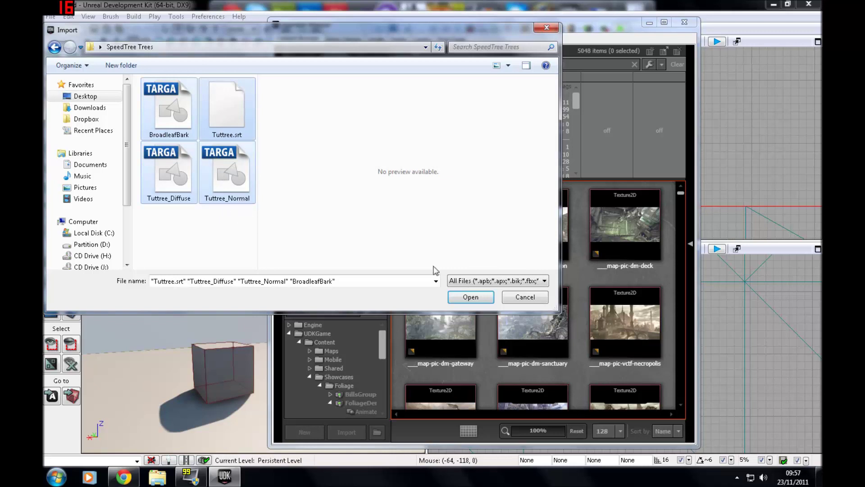
left_click(470, 296)
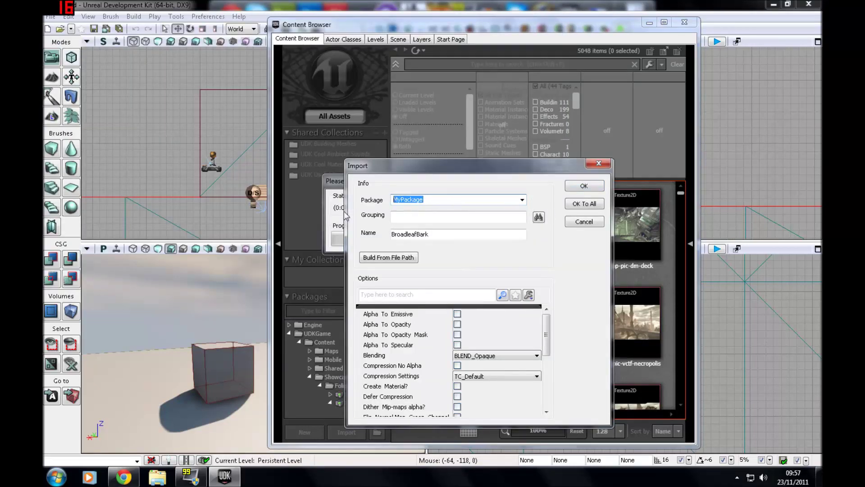
type("tuttrees")
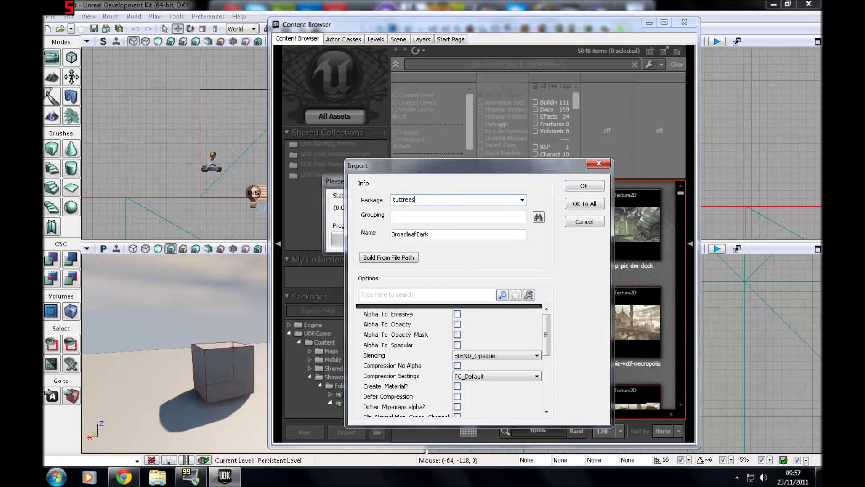
left_click(579, 207)
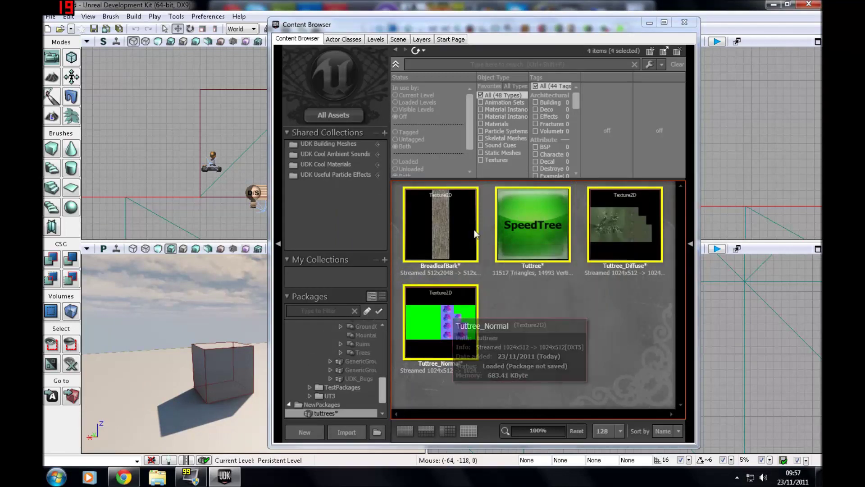
- Create a new material from the BroadleafBark texture in the tuttrees package
right_click_drag(180, 306, 441, 311)
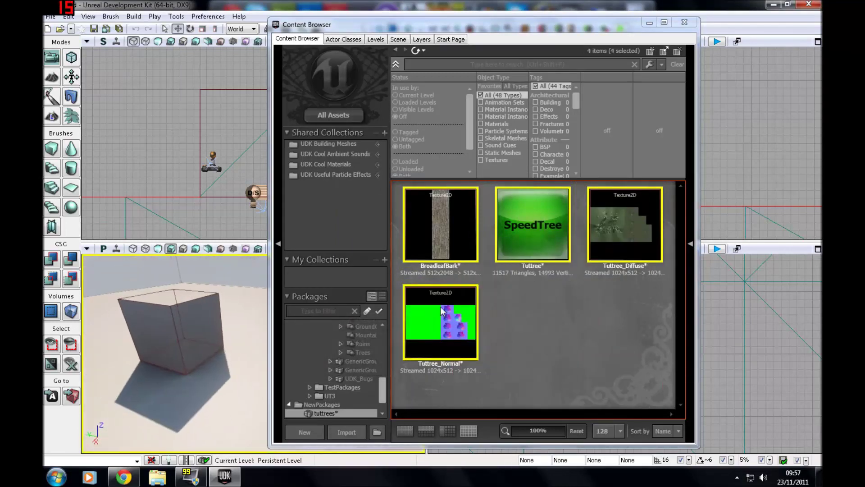
right_click(461, 235)
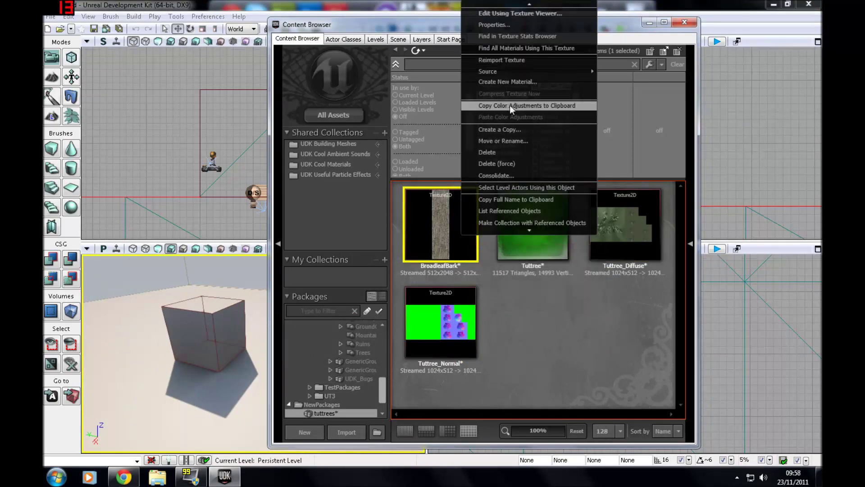
left_click(515, 82)
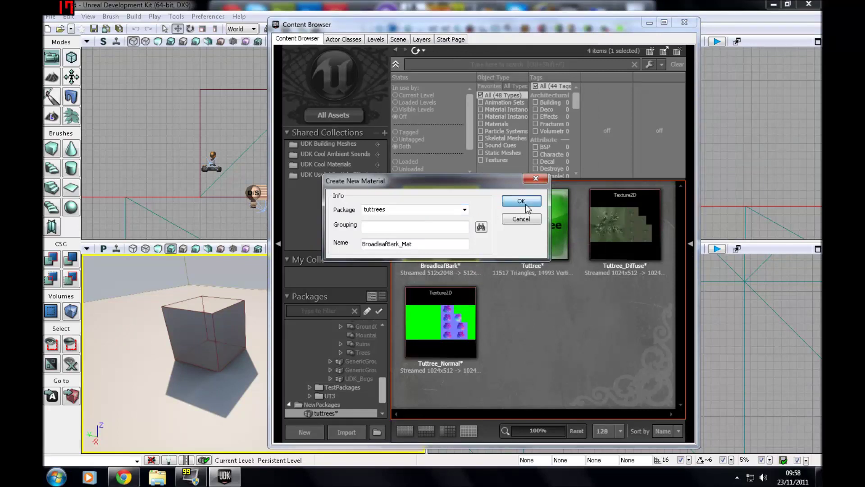
left_click(518, 201)
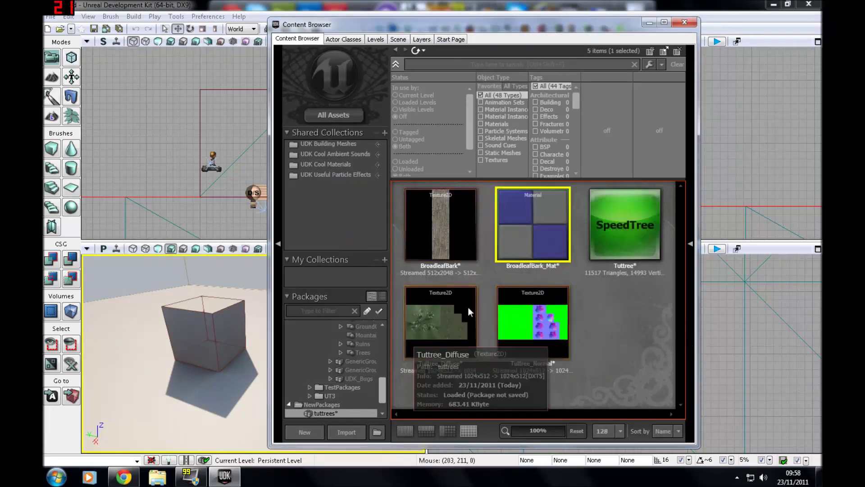
- Open the bark material in the Material Editor, place its Texture Sample beside the material node and connect it to Diffuse
right_click(523, 246)
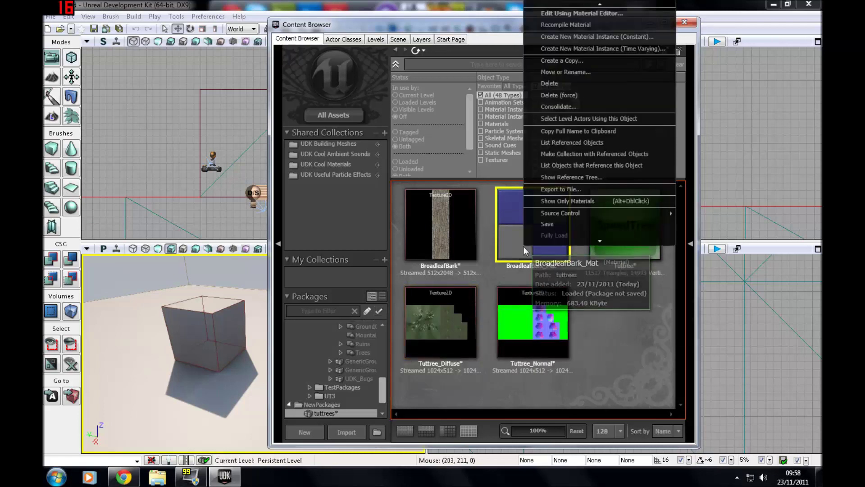
left_click(585, 15)
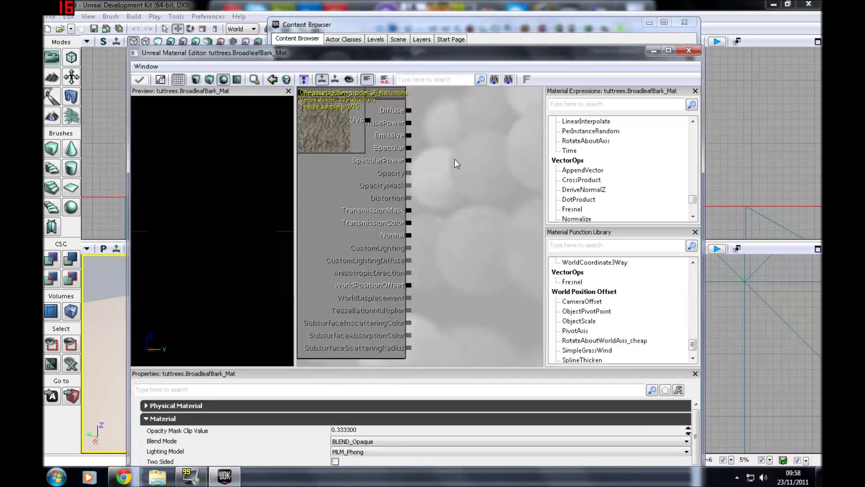
left_click_drag(456, 163, 476, 206)
left_click(361, 141)
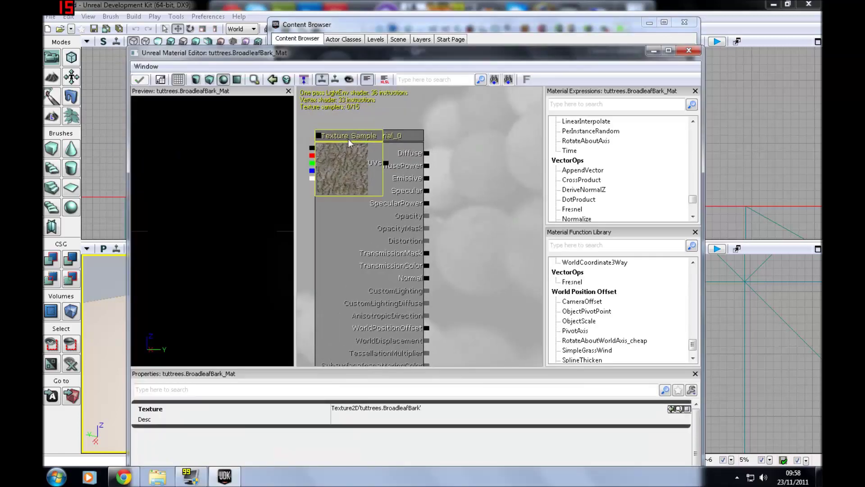
left_click_drag(344, 137, 517, 124)
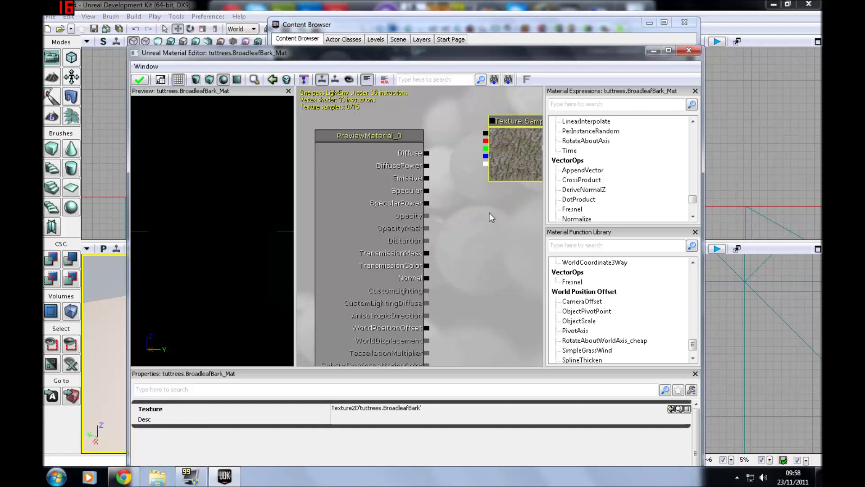
left_click_drag(471, 229, 409, 234)
left_click_drag(365, 158, 426, 142)
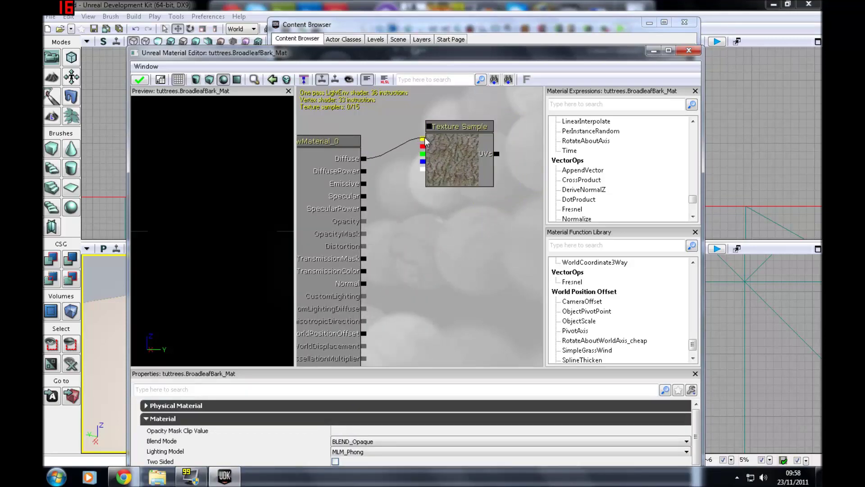
left_click_drag(173, 225, 212, 259)
- Apply the changes to the bark material and close the Material Editor
left_click(688, 51)
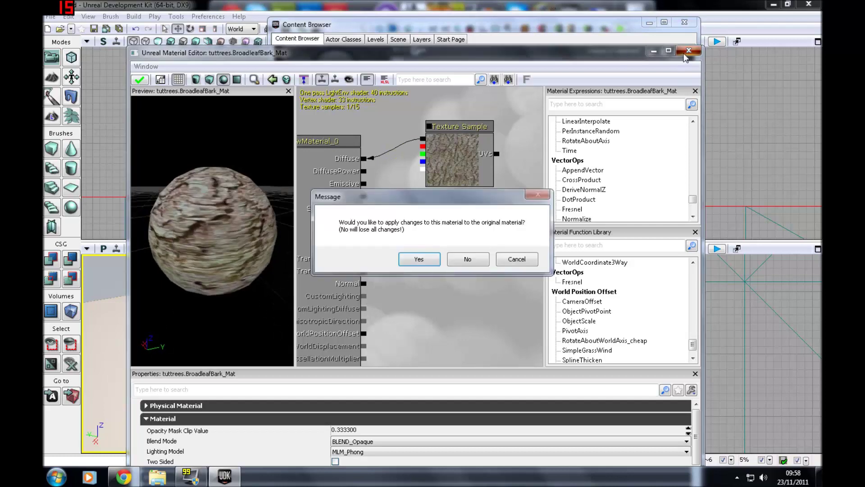
left_click(518, 260)
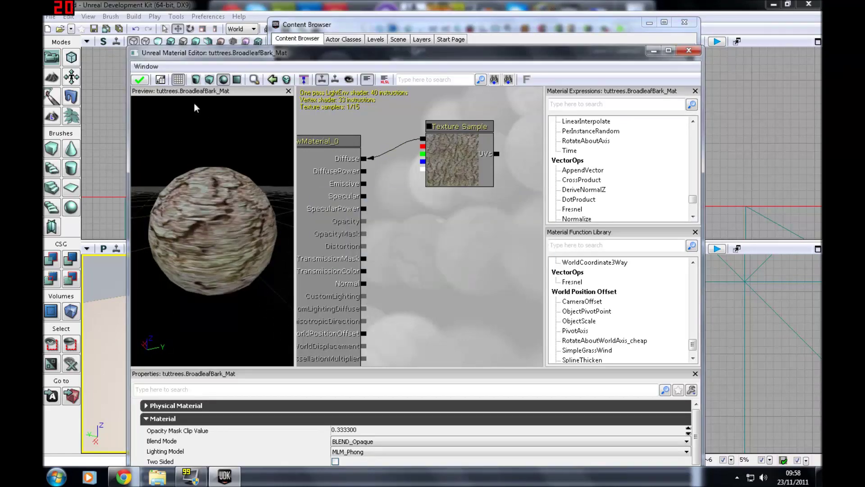
left_click(141, 81)
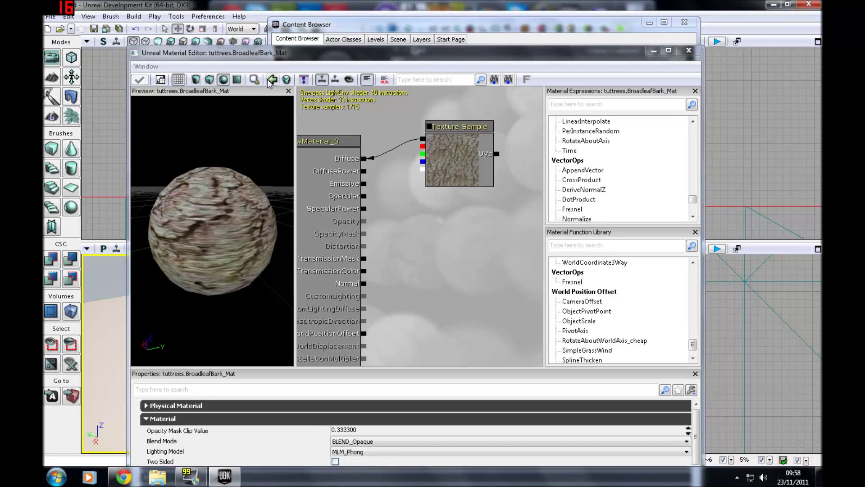
left_click(688, 51)
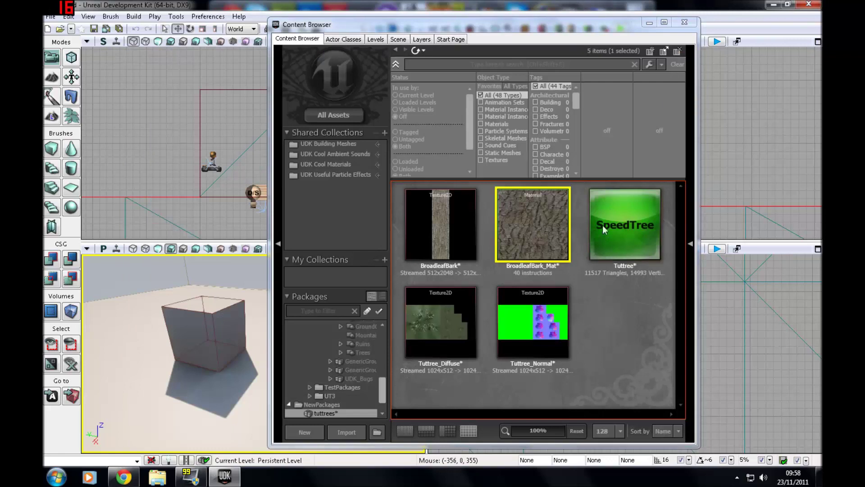
- Create a new material from the Tuttree_Diffuse texture in the tuttrees package
left_click(426, 317)
right_click(425, 317)
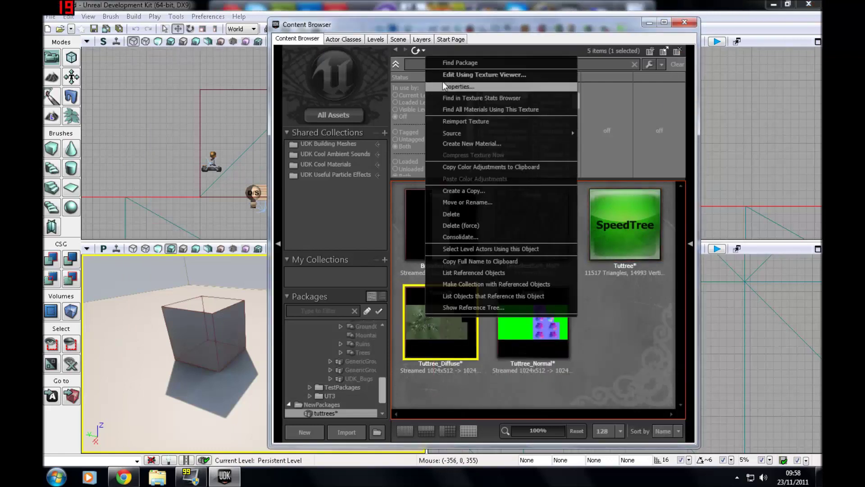
left_click(486, 144)
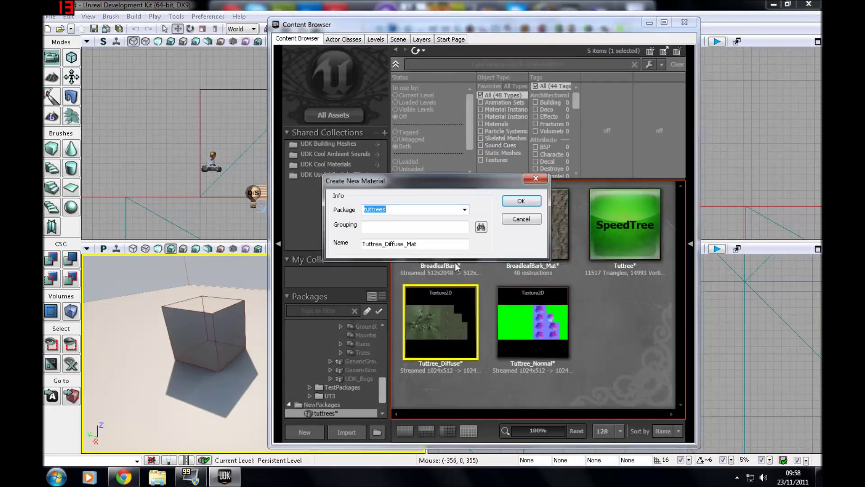
left_click(521, 202)
- Open Tuttree_Diffuse_Mat in the Material Editor, move its Texture Sample clear of the material node and connect it to Diffuse
right_click(528, 322)
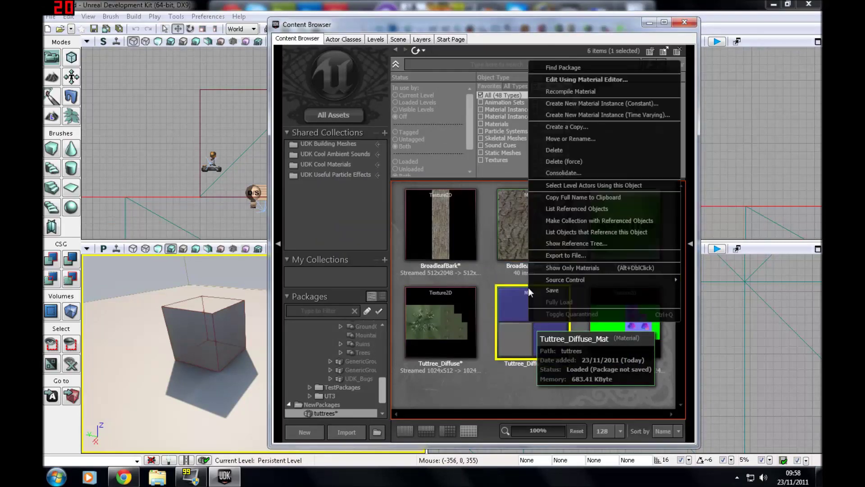
left_click(600, 79)
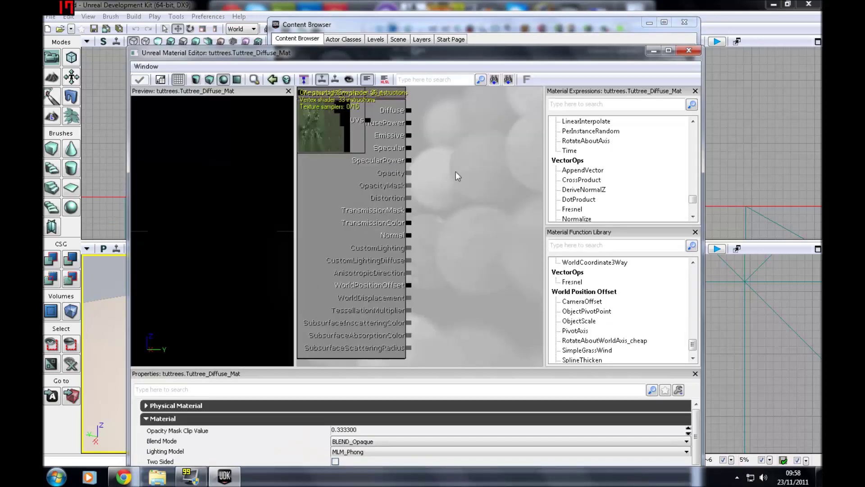
left_click(366, 183)
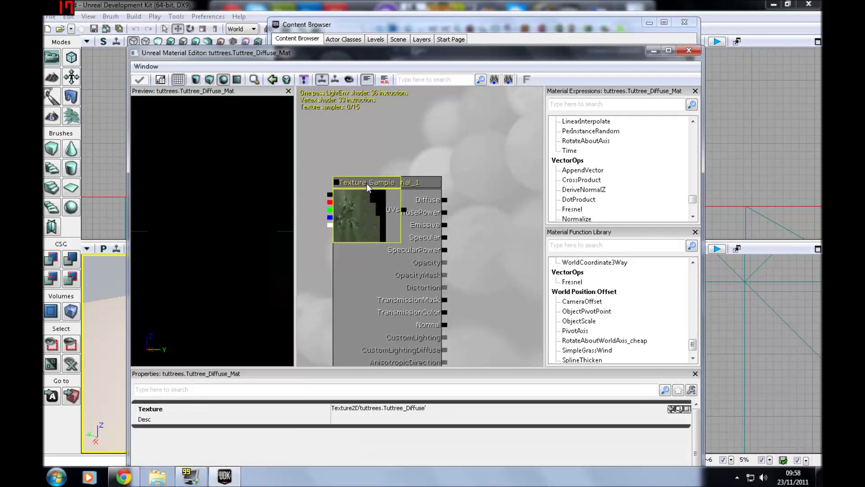
left_click_drag(366, 183, 504, 166)
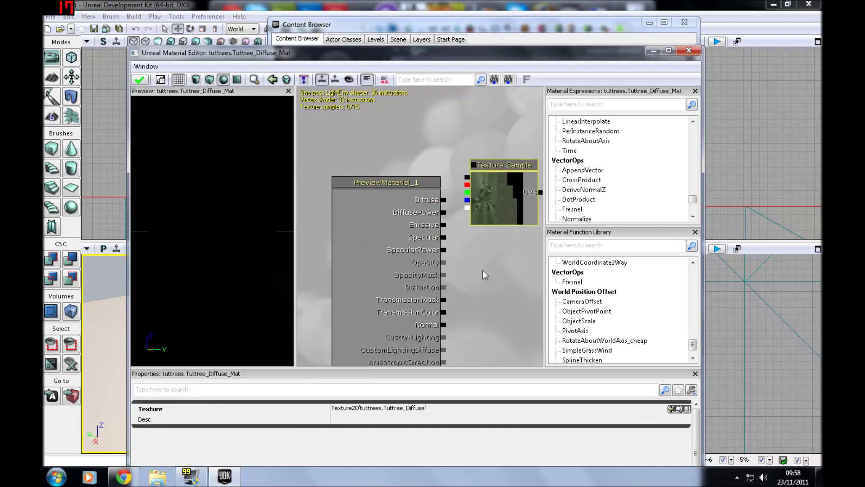
left_click_drag(483, 270, 402, 233)
left_click_drag(412, 127, 438, 143, "ctrl")
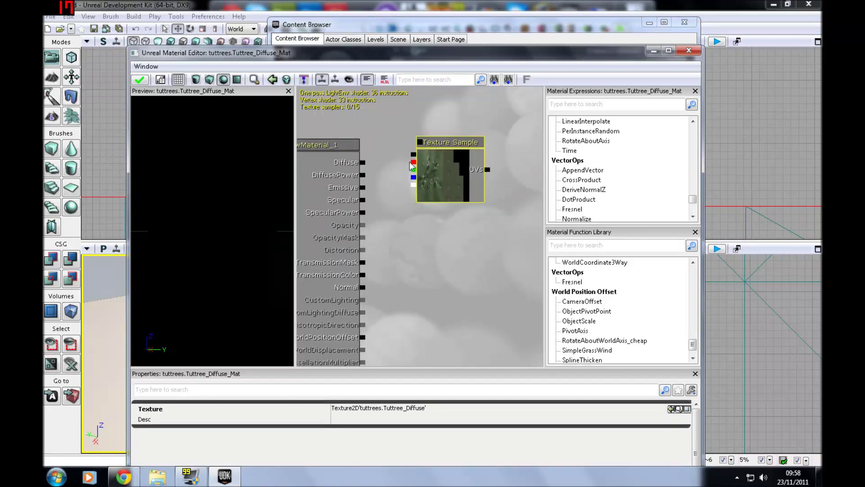
left_click(377, 162)
left_click_drag(362, 163, 363, 163)
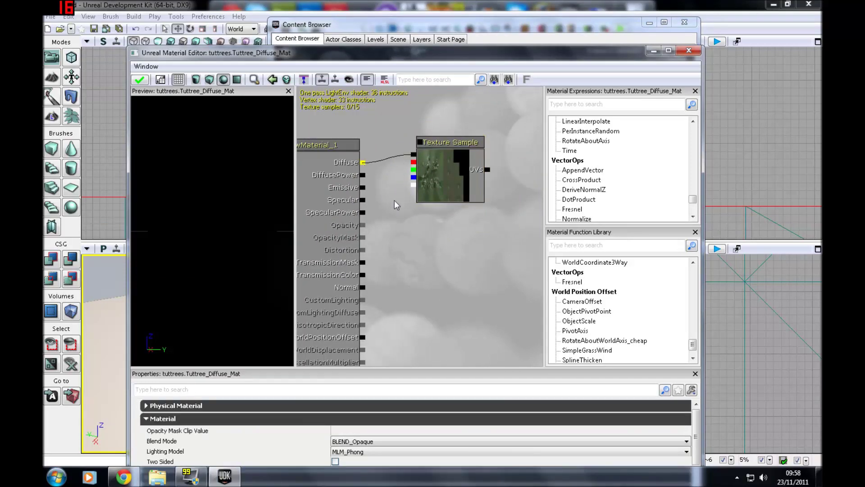
- Set the leaf material's Blend Mode to BLEND_Masked
left_click_drag(437, 275, 465, 232)
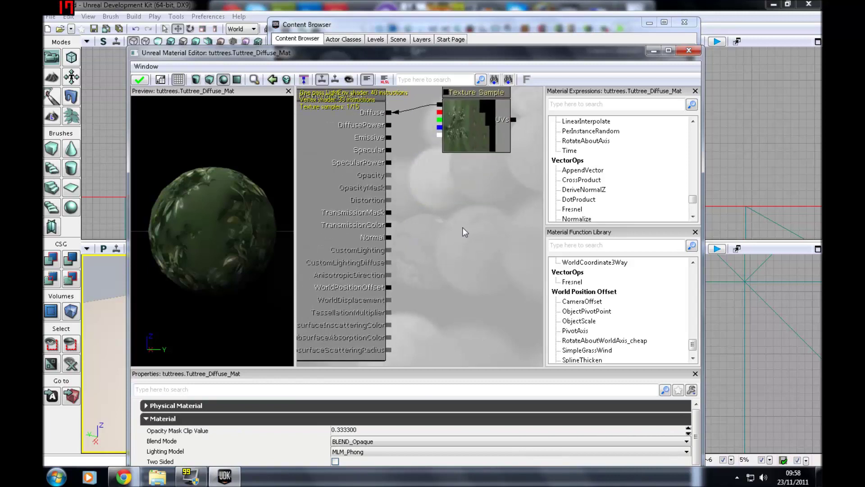
left_click(355, 443)
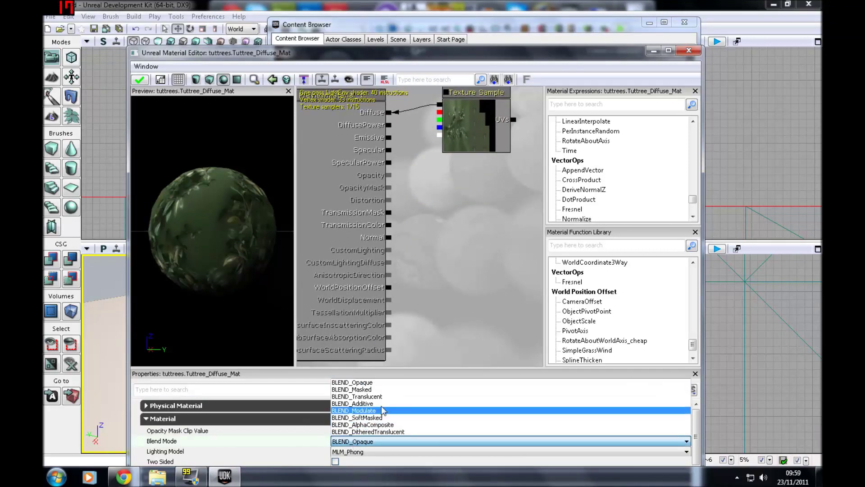
left_click(375, 391)
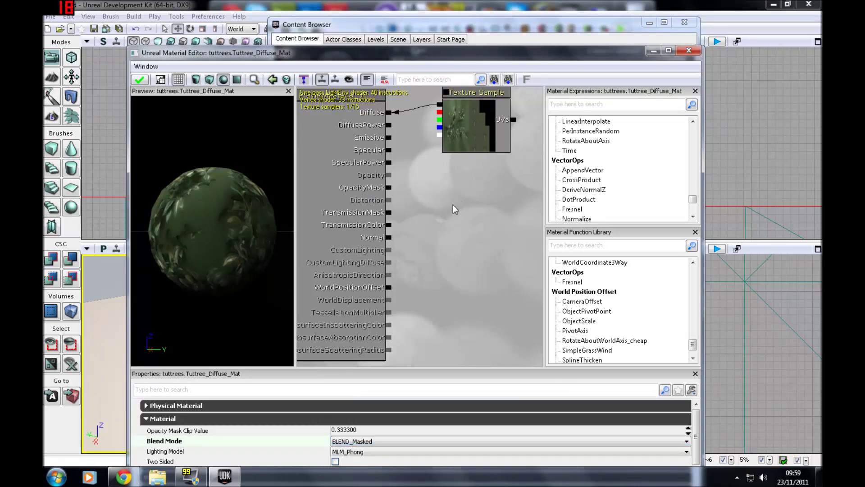
- Apply the pending changes to the leaf material after moving the Material Editor clear of the texture thumbnails
left_click_drag(452, 205, 448, 204)
left_click_drag(483, 61, 209, 124)
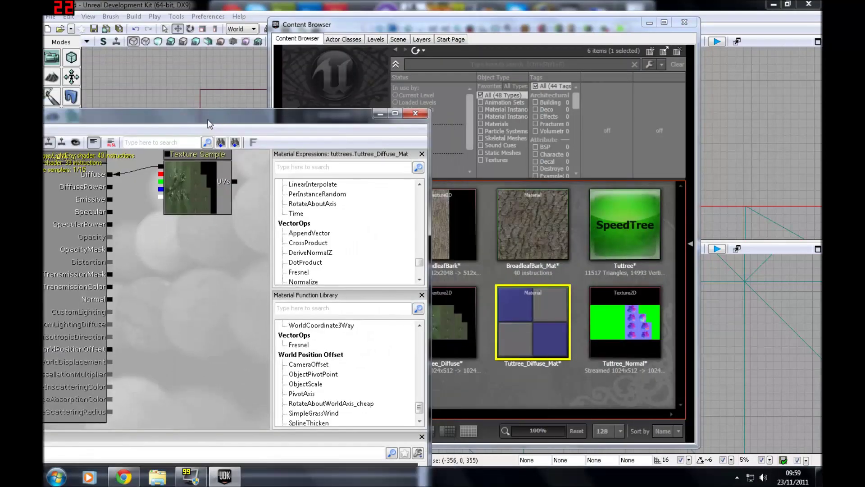
left_click_drag(108, 248, 153, 256)
left_click_drag(223, 124, 425, 52)
left_click(63, 77)
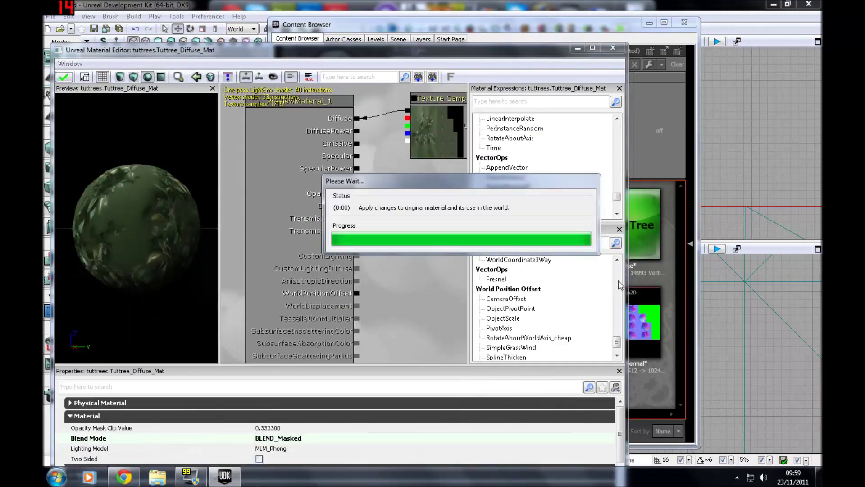
- Add a Texture Sample of Tuttree_Normal to the leaf material and connect it to Normal
left_click_drag(627, 285, 569, 285)
left_click(622, 312)
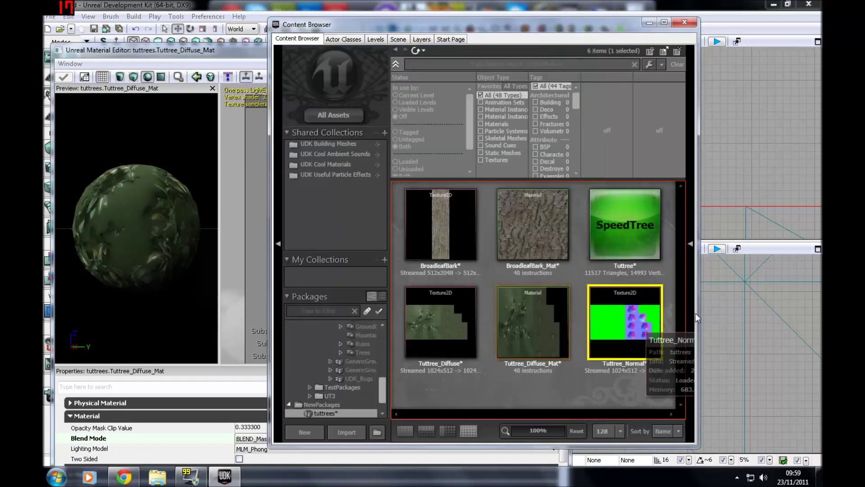
left_click(648, 23)
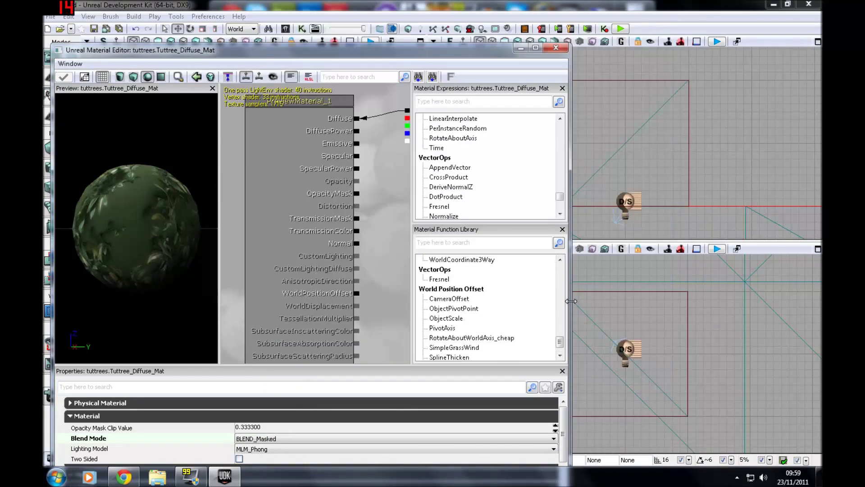
left_click_drag(571, 301, 673, 301)
right_click(411, 268)
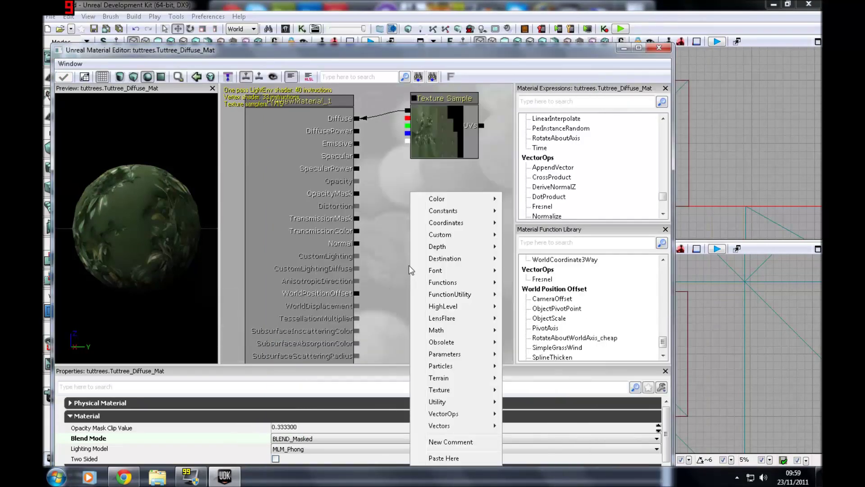
mouse_move(457, 388)
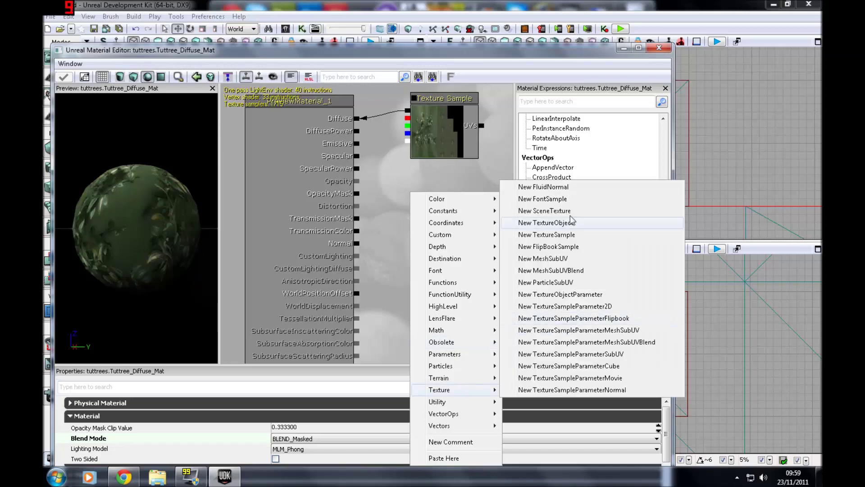
left_click(569, 235)
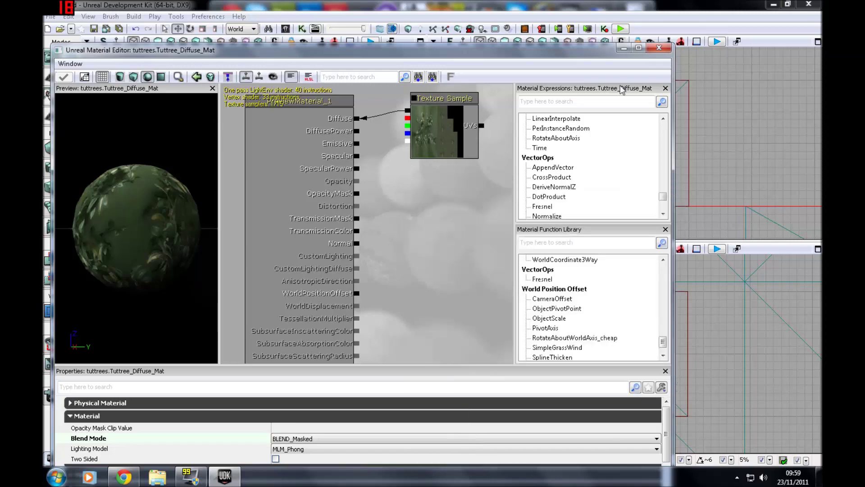
left_click(639, 48)
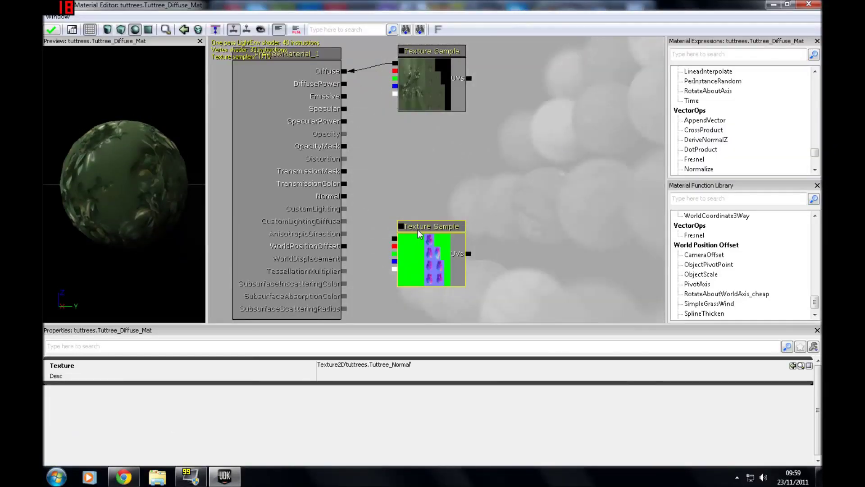
left_click_drag(418, 230, 400, 212)
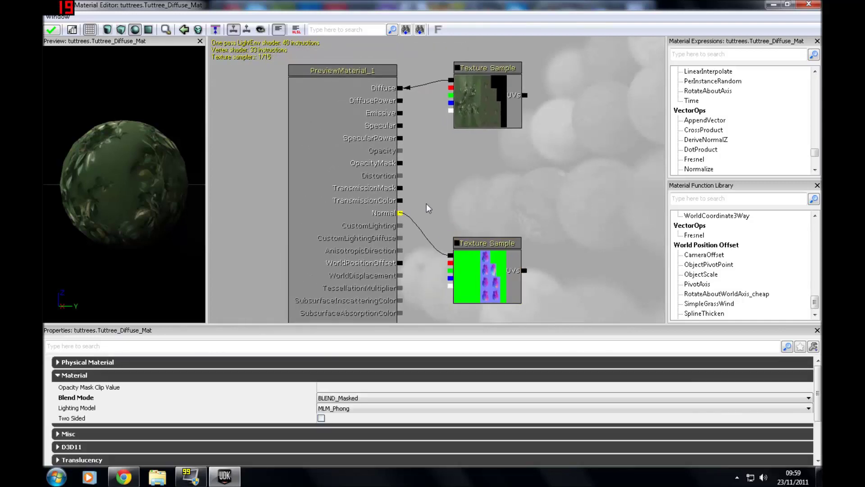
- Create an Add node between the material node and the diffuse Texture Sample, and connect its output to OpacityMask
right_click(449, 184)
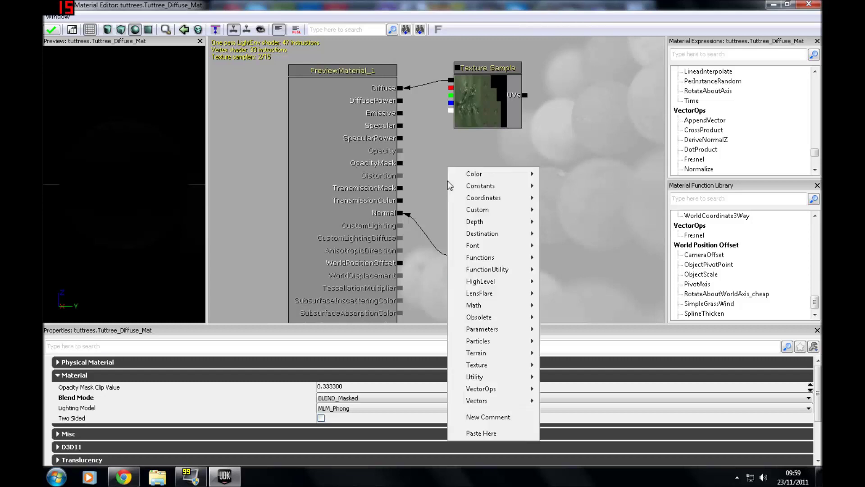
mouse_move(479, 307)
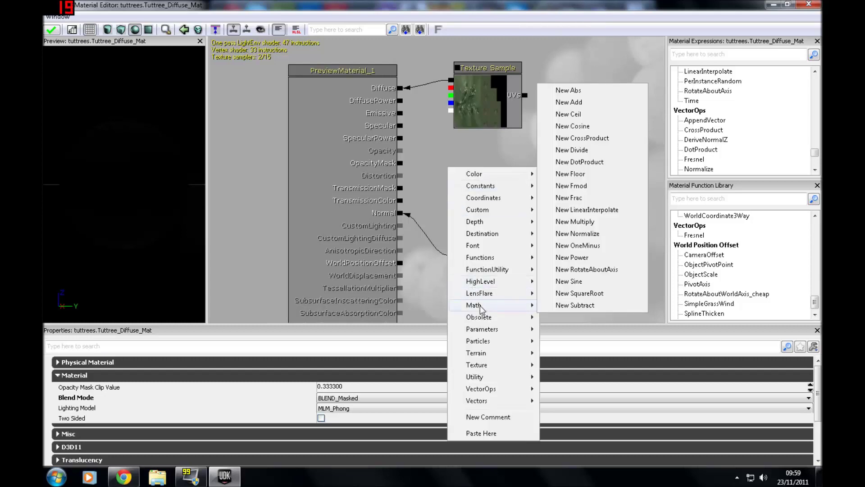
left_click(583, 99)
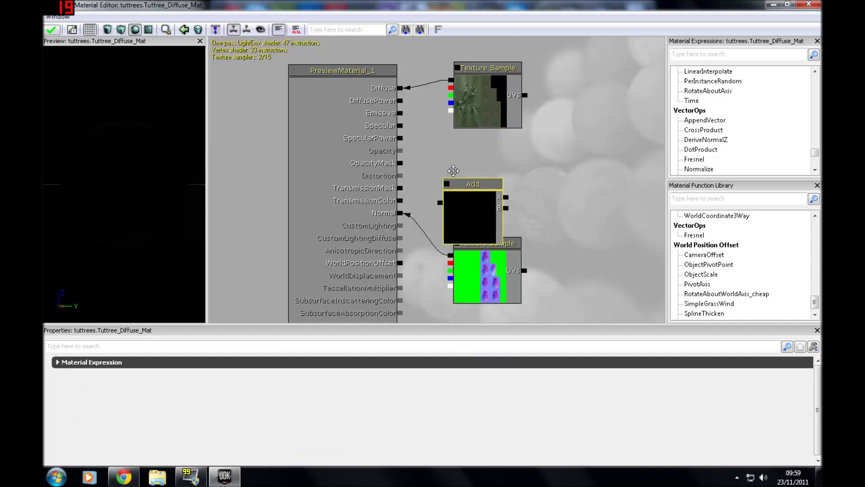
left_click_drag(468, 187, 440, 154)
left_click_drag(476, 67, 550, 65)
left_click(440, 148)
left_click_drag(440, 148, 458, 141)
left_click(430, 157)
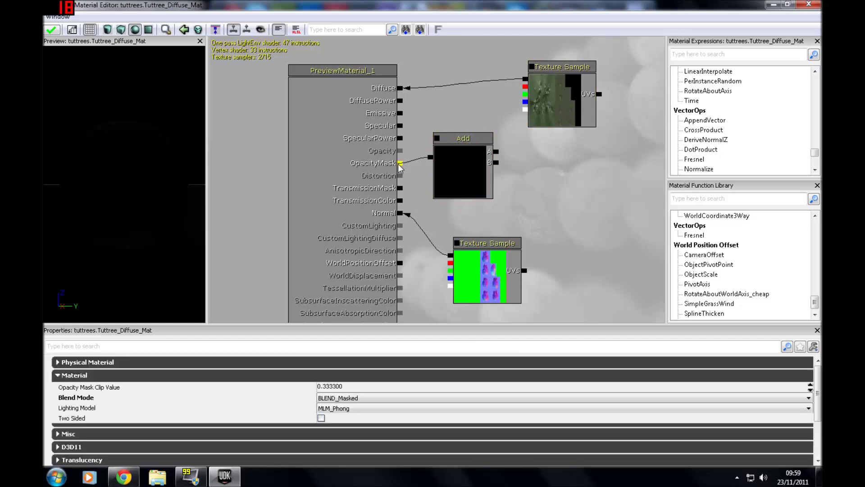
left_click_drag(399, 165, 399, 163)
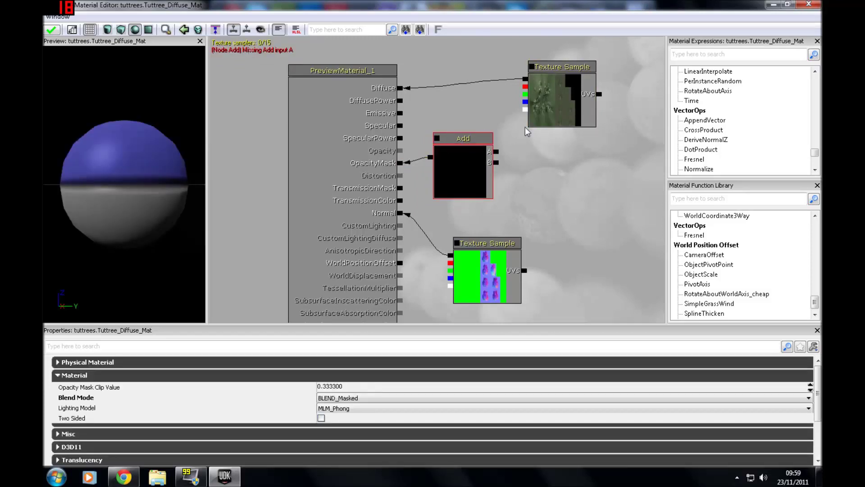
- Connect the diffuse texture's alpha to the Add node's A input and a new Vertex Color node to its B input
left_click_drag(561, 196, 489, 214)
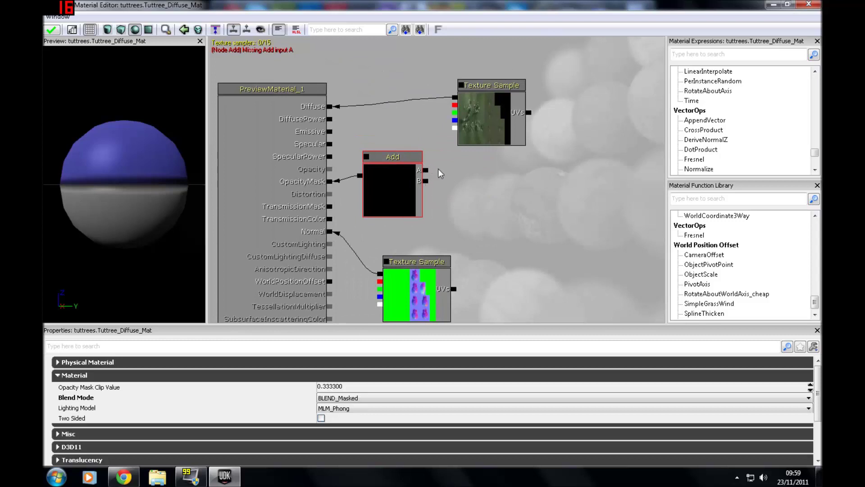
left_click_drag(426, 170, 455, 129)
right_click_drag(464, 171, 448, 155)
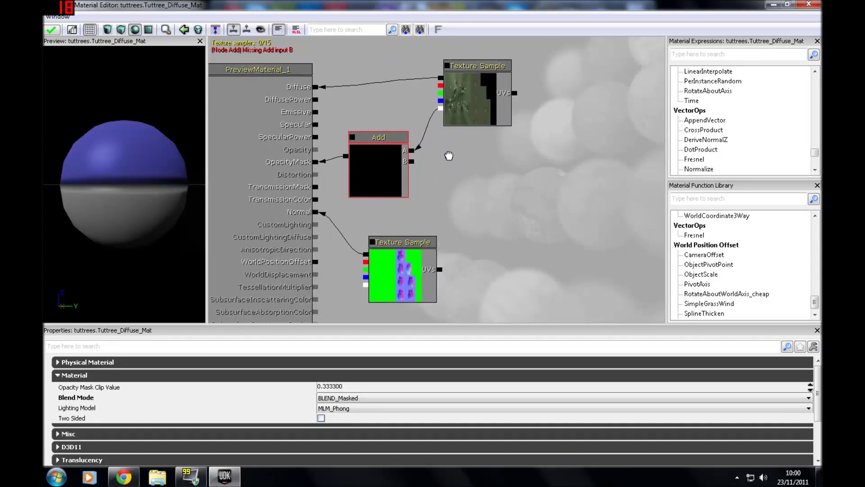
mouse_move(464, 168)
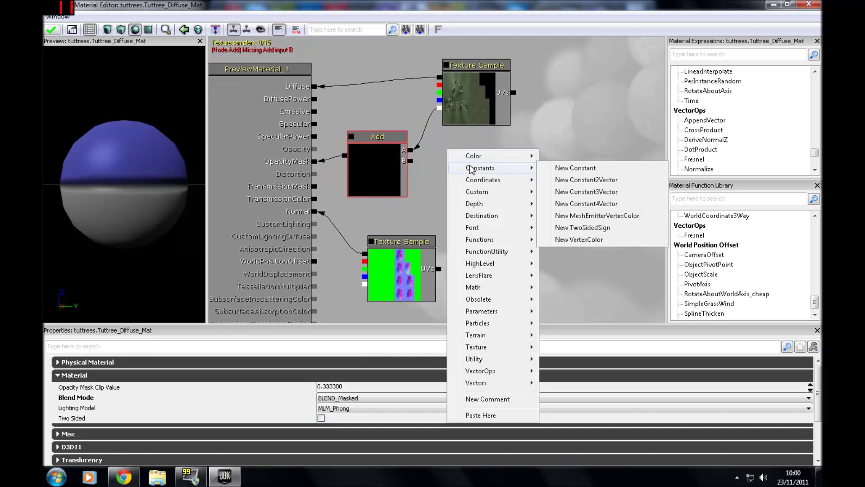
left_click(616, 236)
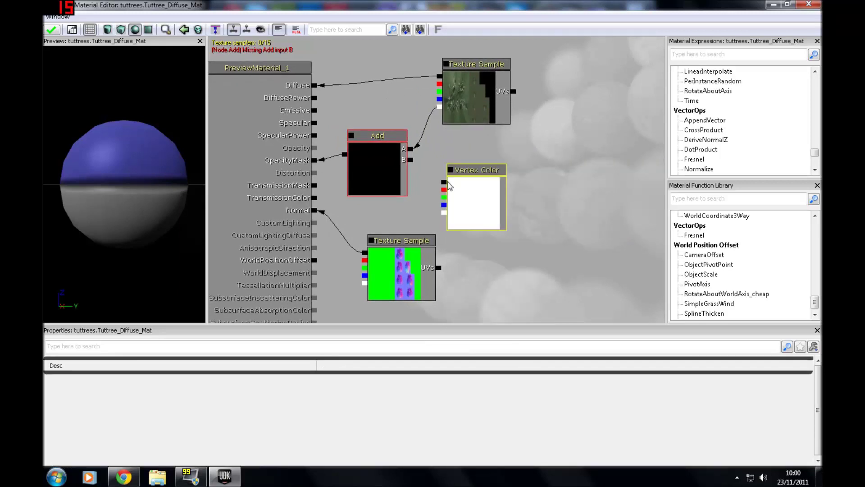
left_click(428, 180)
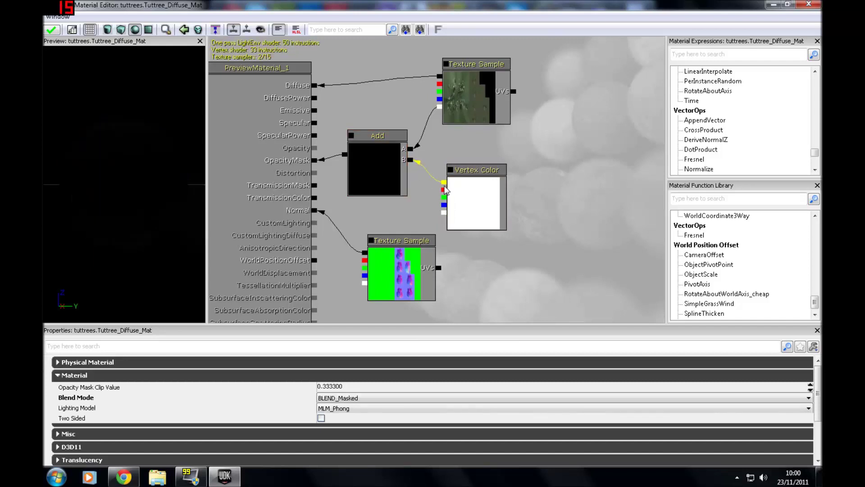
right_click(425, 170)
left_click(416, 164)
right_click(421, 163)
left_click(414, 184)
- Apply the changes to the leaf material and close the Material Editor
left_click(787, 4)
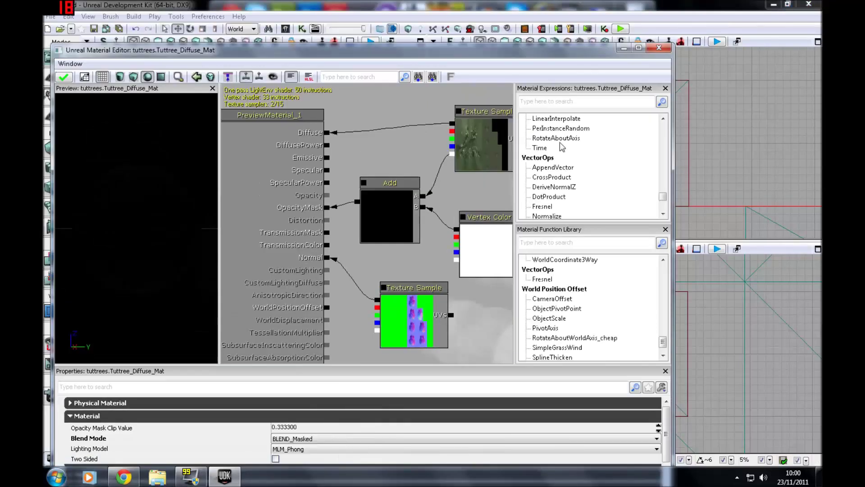
left_click_drag(358, 53, 442, 42)
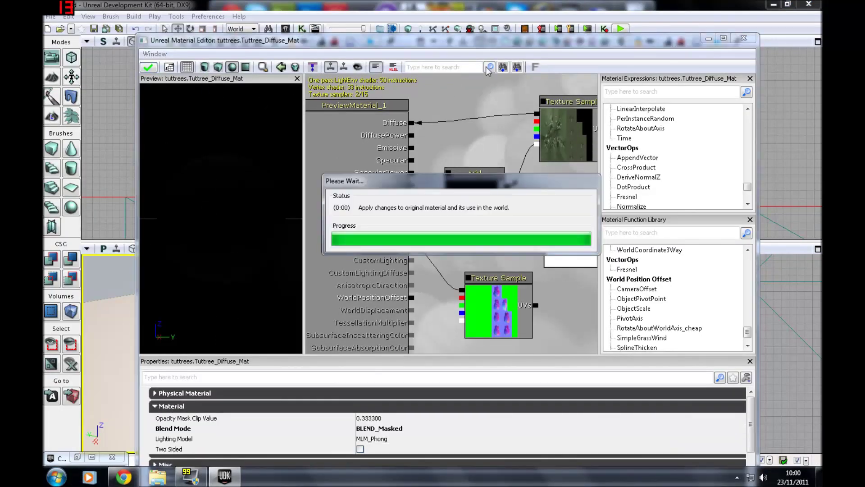
left_click(744, 39)
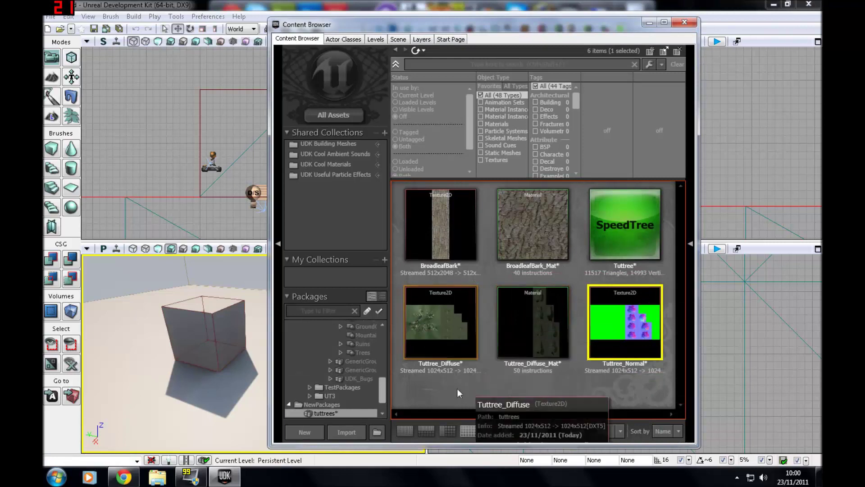
- Place a trial Tuttree SpeedTree near the cube, scaled up uniformly to about 6.65, and delete it
left_click_drag(636, 231, 167, 403)
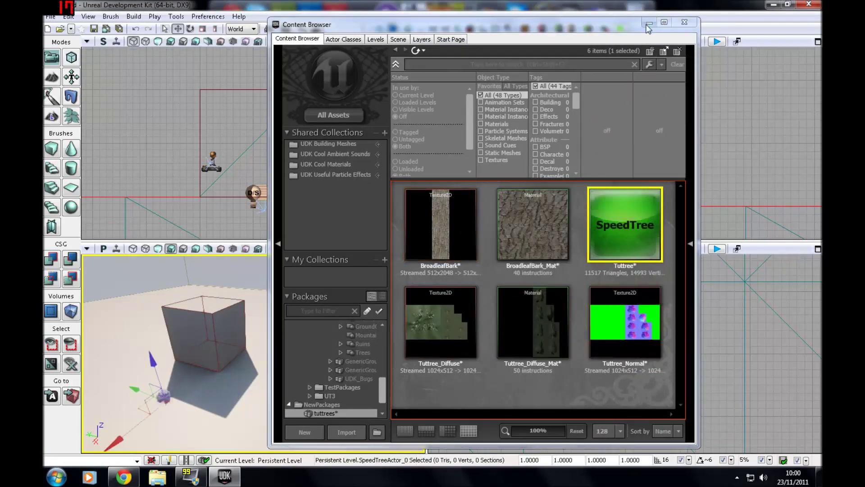
left_click(200, 31)
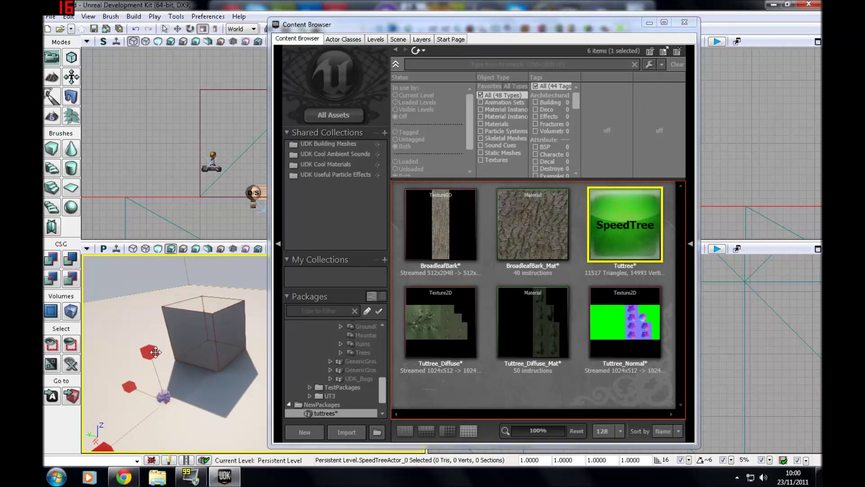
left_click_drag(150, 354, 156, 297)
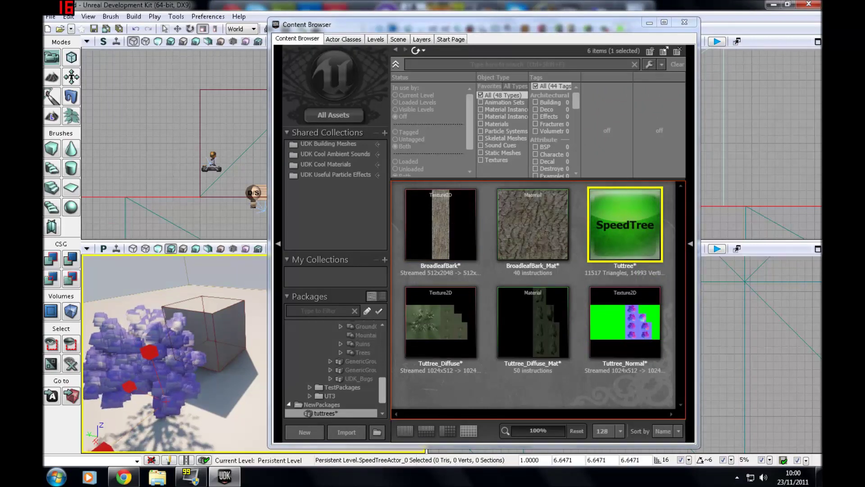
key("Delete")
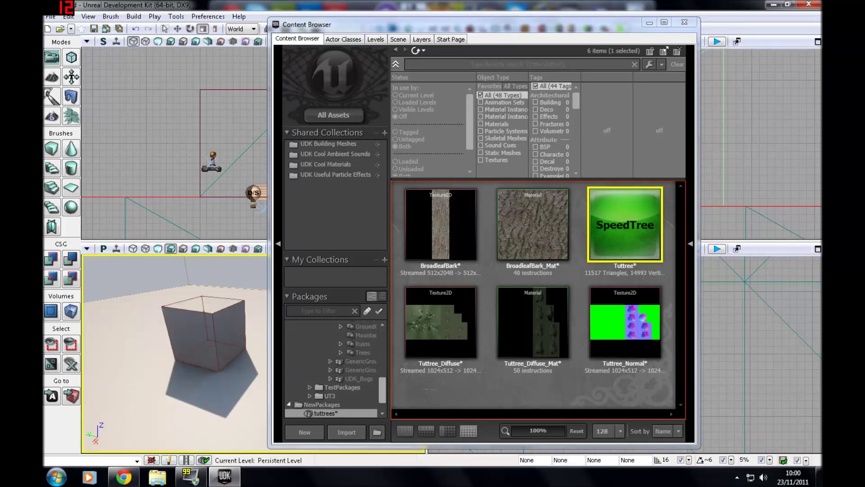
- Open Tuttree in the SpeedTree Editor and assign BroadleafBark_Mat to Branch 1 Material and Branch 2 Material
right_click(627, 237)
left_click(682, 23)
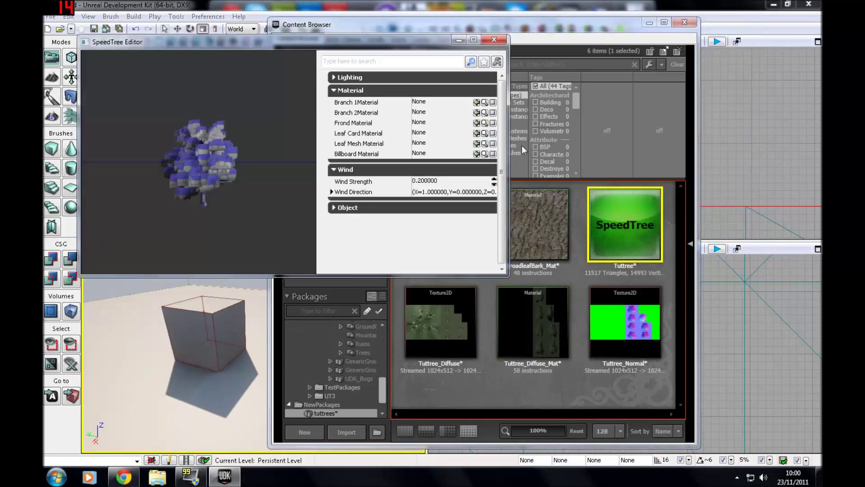
left_click(535, 241)
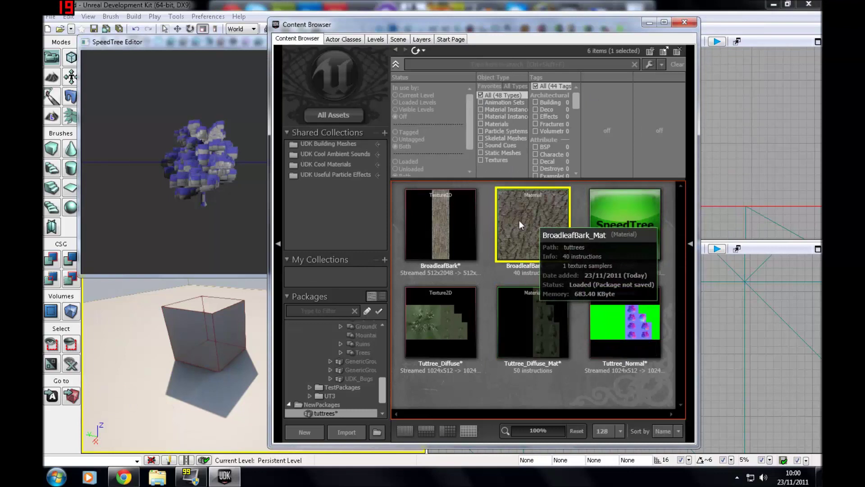
left_click(158, 247)
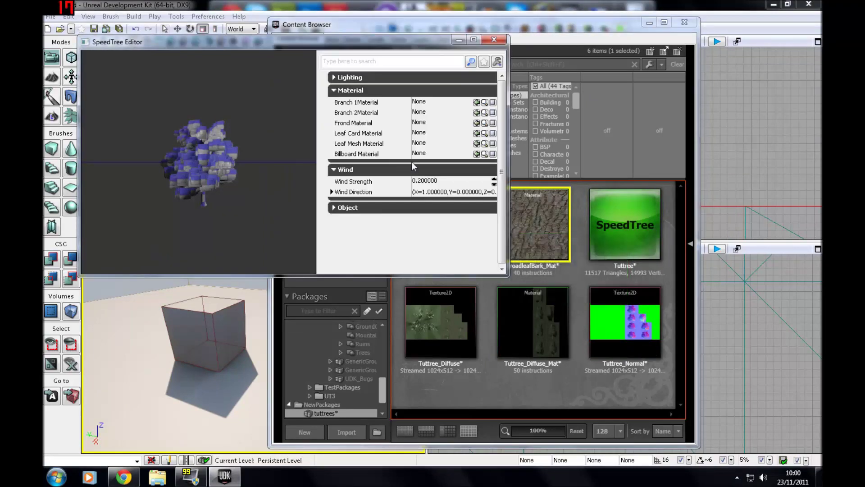
left_click(476, 103)
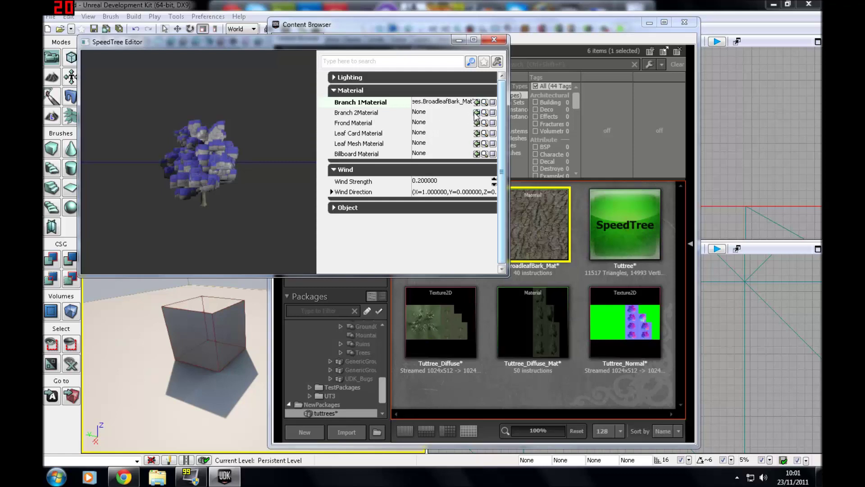
left_click(476, 112)
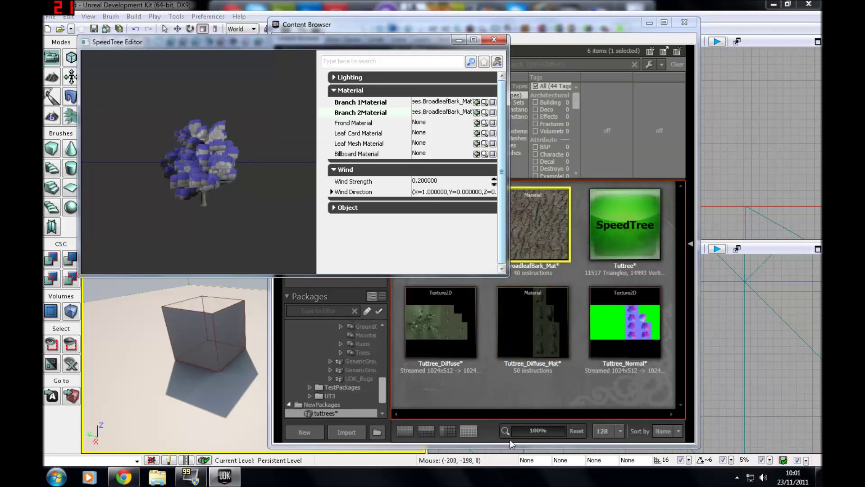
- Assign Tuttree_Diffuse_Mat to the tree's Leaf Card, Billboard and Leaf Mesh materials and inspect the textured tree in the preview
left_click(523, 334)
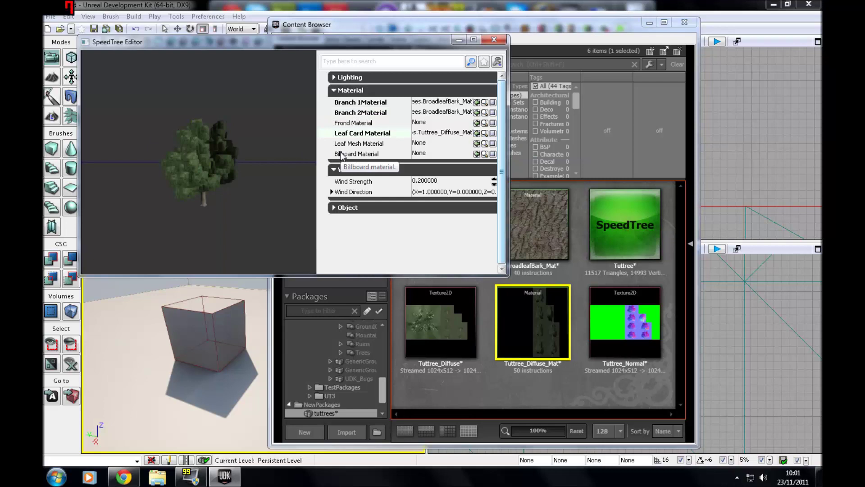
left_click(476, 154)
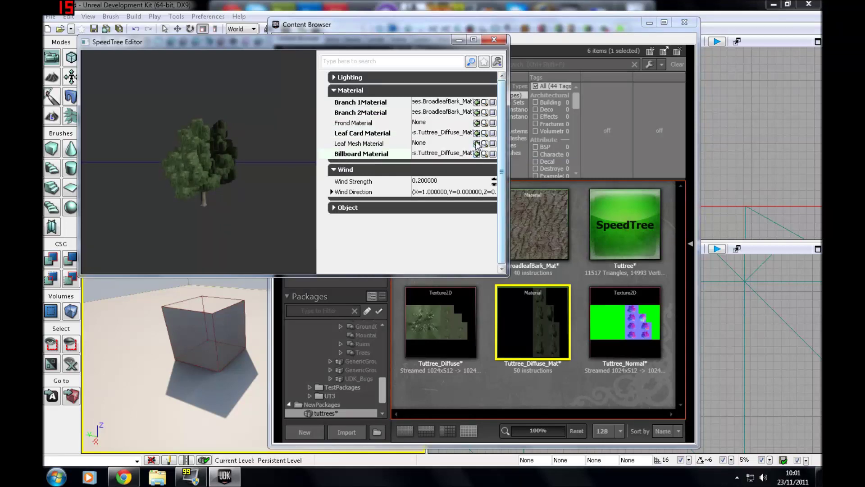
left_click(477, 143)
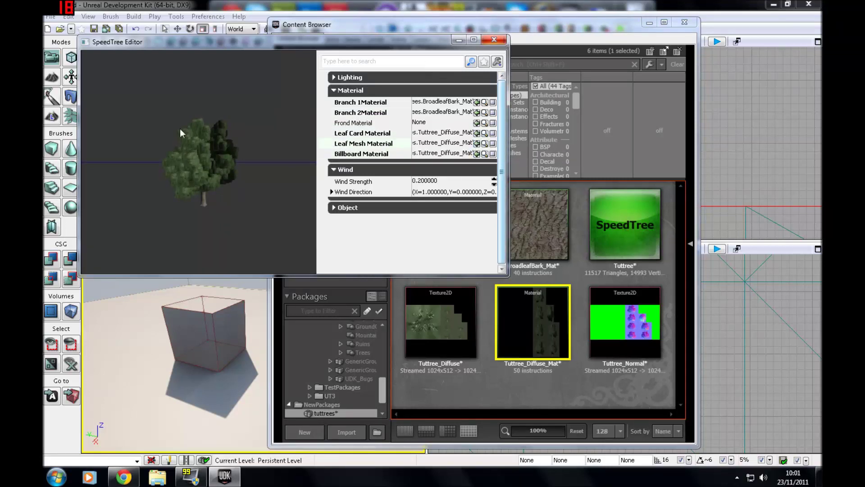
left_click_drag(180, 133, 248, 124)
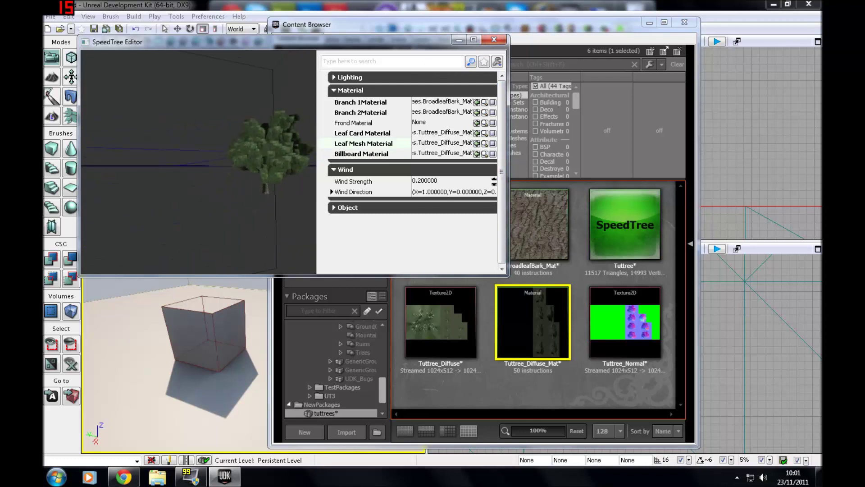
- Place the Tuttree SpeedTree near the cube, scale it up uniformly to about 7.02 and close the SpeedTree Editor
left_click_drag(268, 151, 126, 215)
left_click_drag(174, 141, 172, 142)
left_click(604, 231)
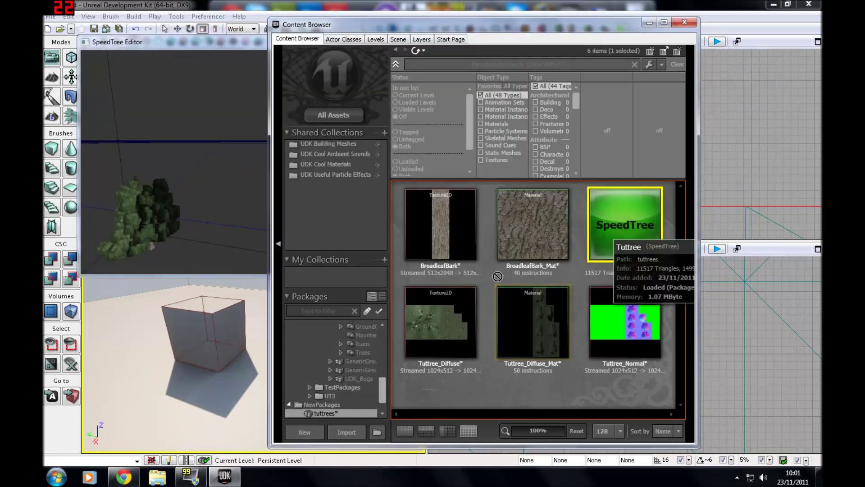
left_click_drag(190, 426, 189, 426)
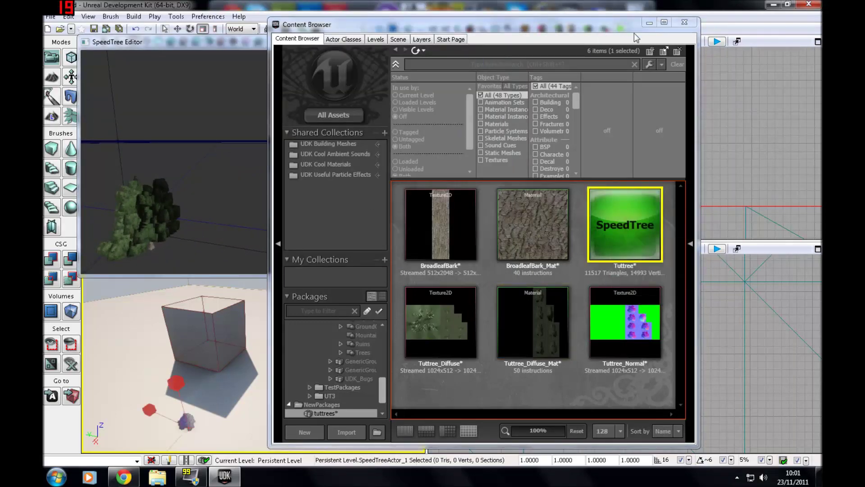
left_click(649, 23)
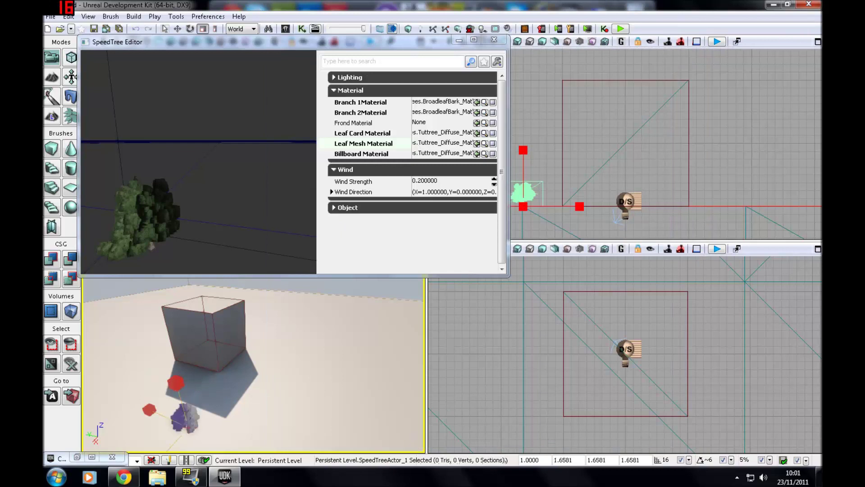
left_click_drag(175, 383, 176, 298)
left_click_drag(266, 443, 253, 405)
right_click_drag(252, 404, 266, 367)
left_click_drag(267, 367, 252, 433)
left_click(494, 40)
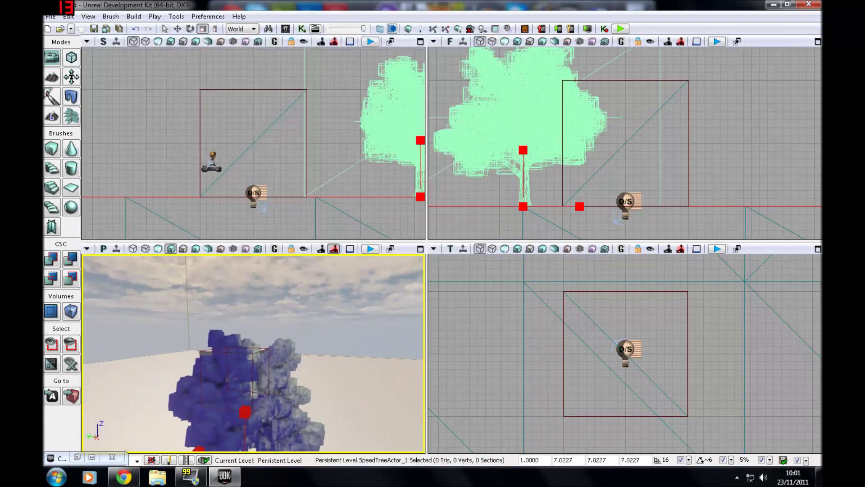
- Open the Tuttree_Diffuse_Mat leaf material in the Material Editor
left_click(63, 458)
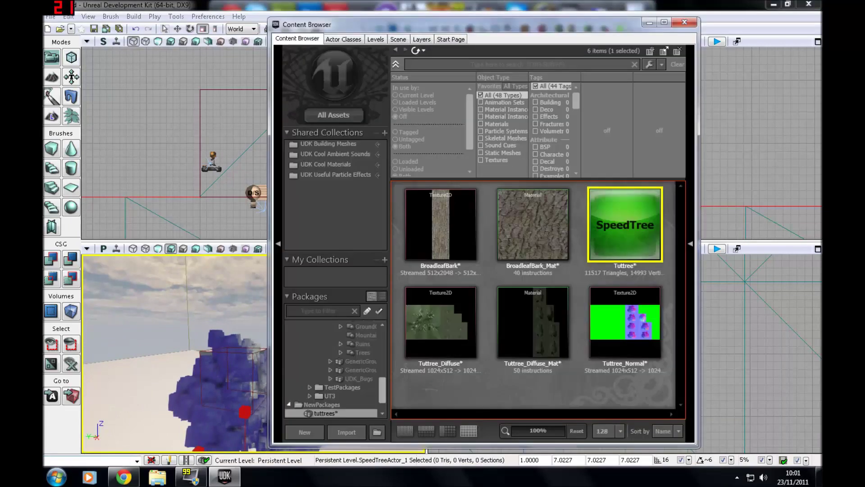
left_click(531, 344)
right_click(532, 329)
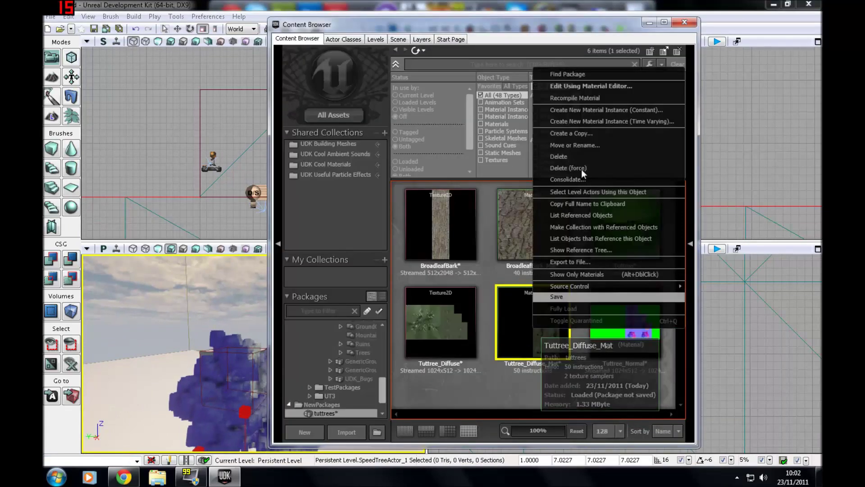
left_click(605, 85)
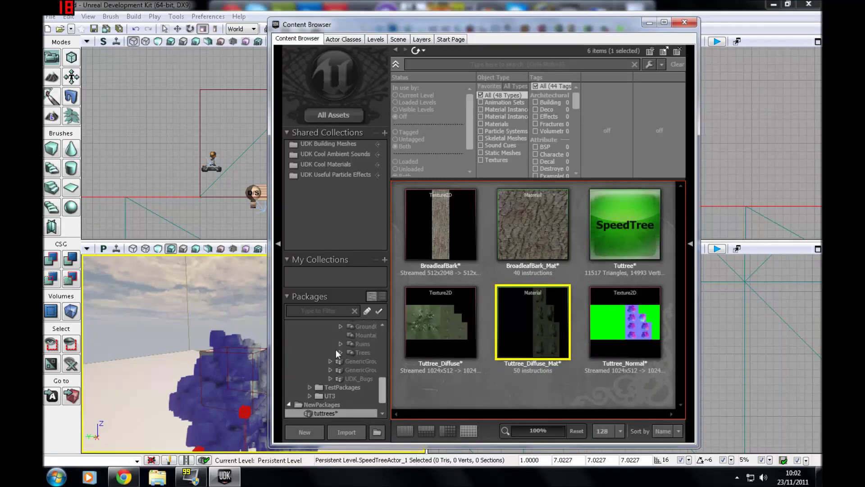
double_click(511, 333)
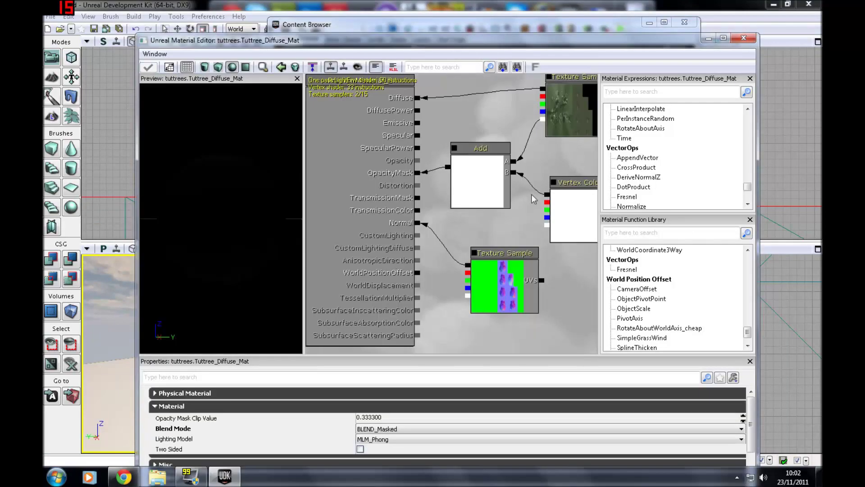
- Break the Vertex Color node's combined output link and connect its alpha output to the Add node's B input instead
right_click(565, 183)
left_click(538, 194)
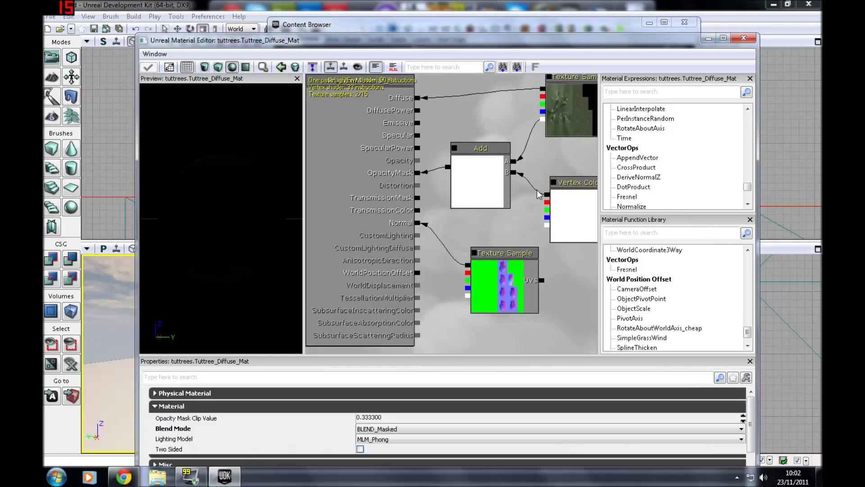
right_click(537, 194)
key("Escape")
right_click(570, 189)
left_click(561, 185)
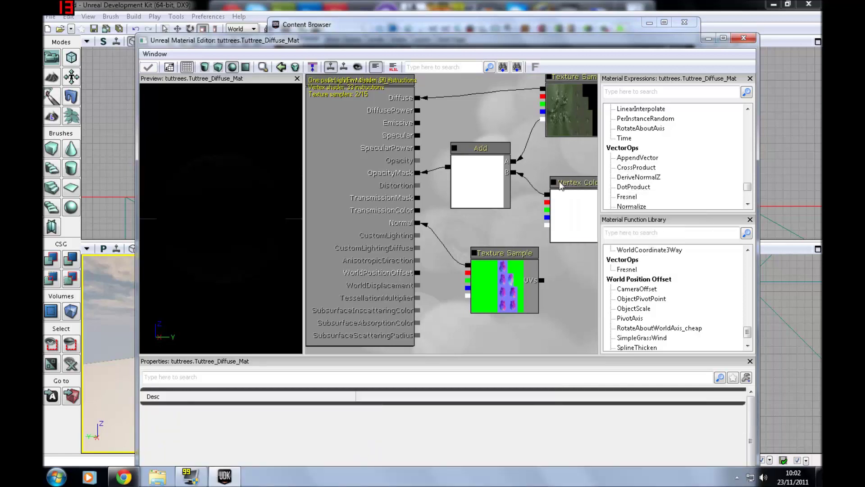
right_click(562, 185)
left_click(601, 220)
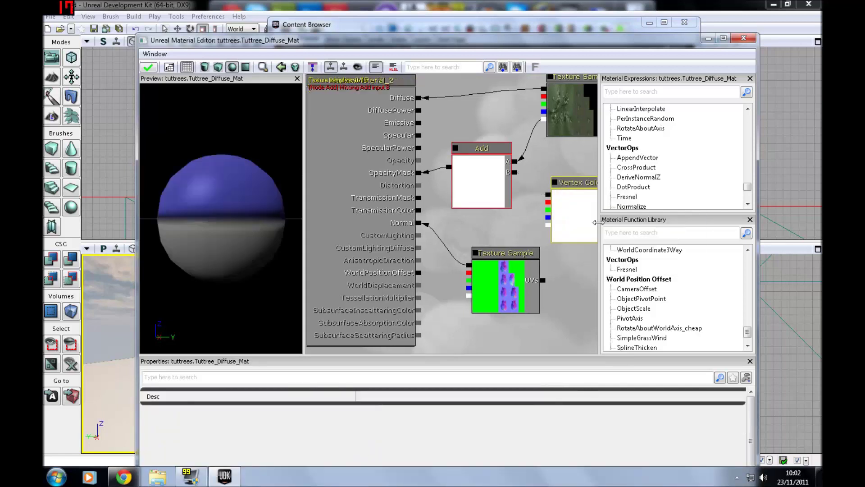
left_click_drag(515, 173, 548, 225)
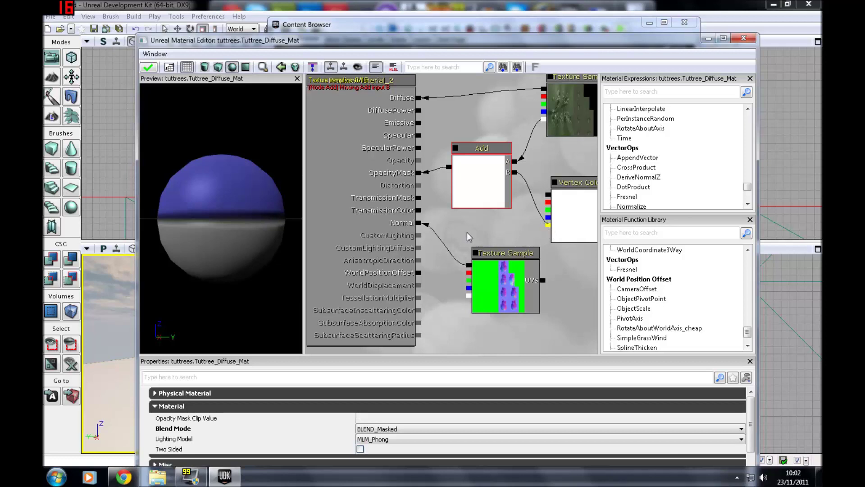
left_click_drag(518, 225, 495, 233)
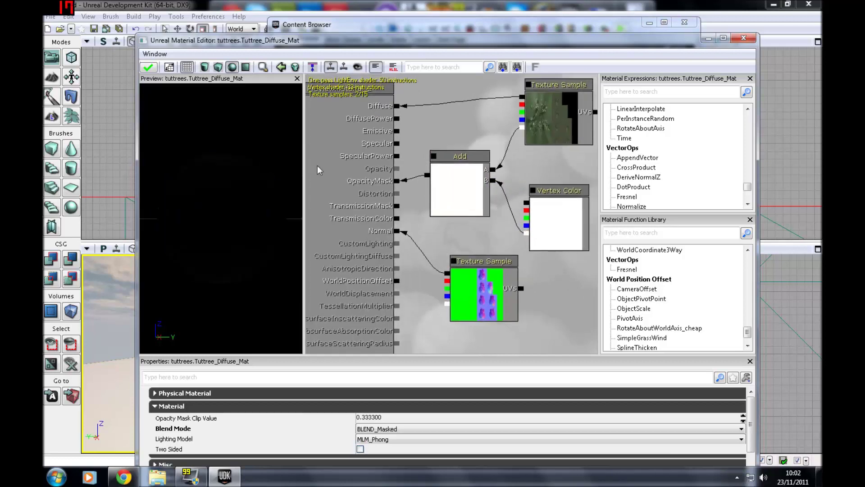
- Apply the rewired Vertex Color connection to Tuttree_Diffuse_Mat and close the Material Editor
left_click(151, 70)
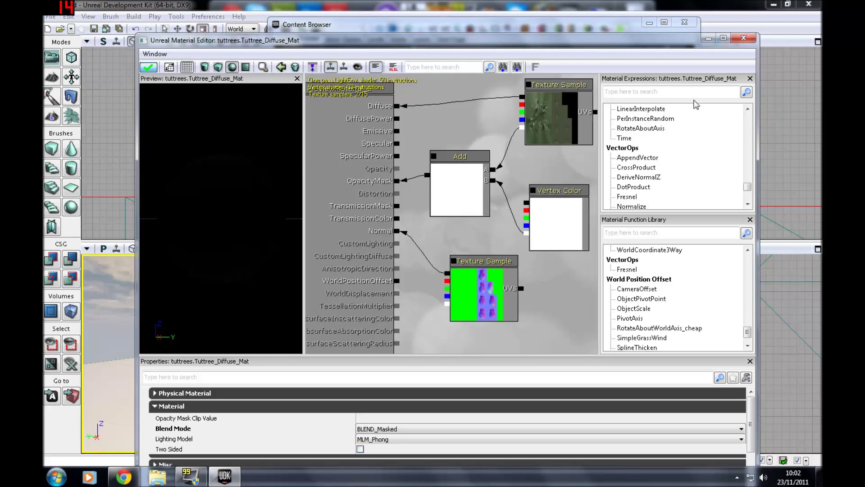
left_click(744, 38)
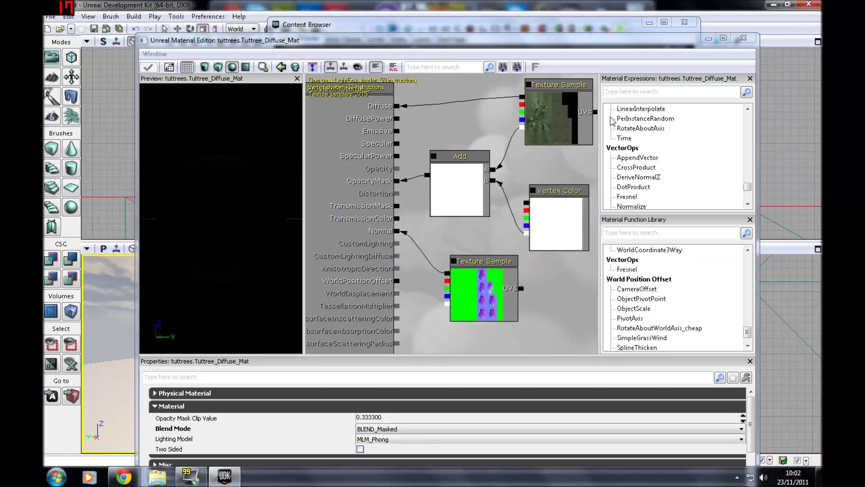
left_click(744, 38)
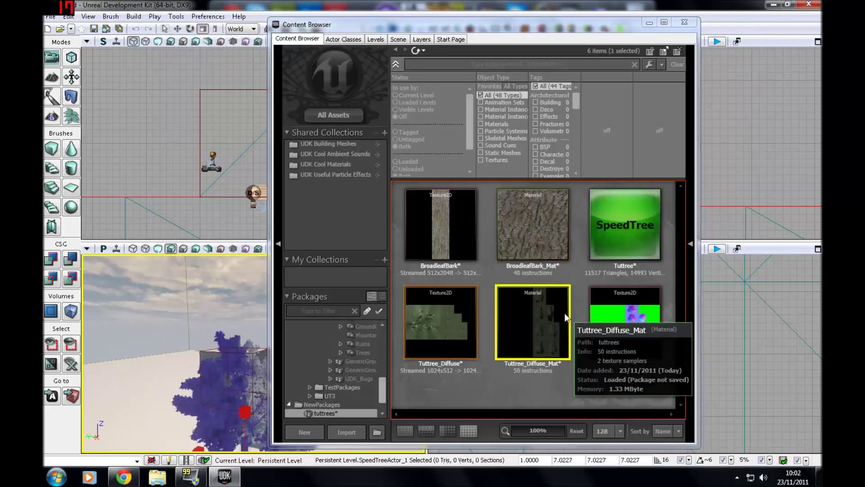
- Inspect the textured tree in the perspective viewport and in a play session, walking up to it before ending play
right_click_drag(176, 353, 265, 306)
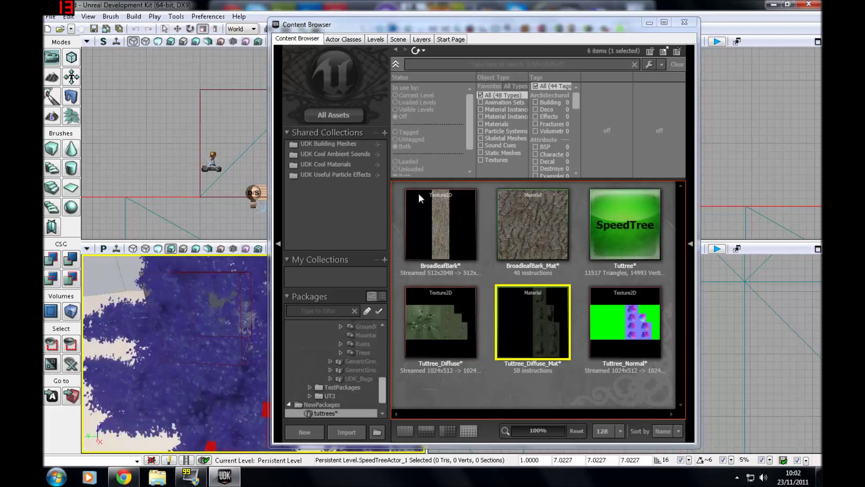
left_click(648, 24)
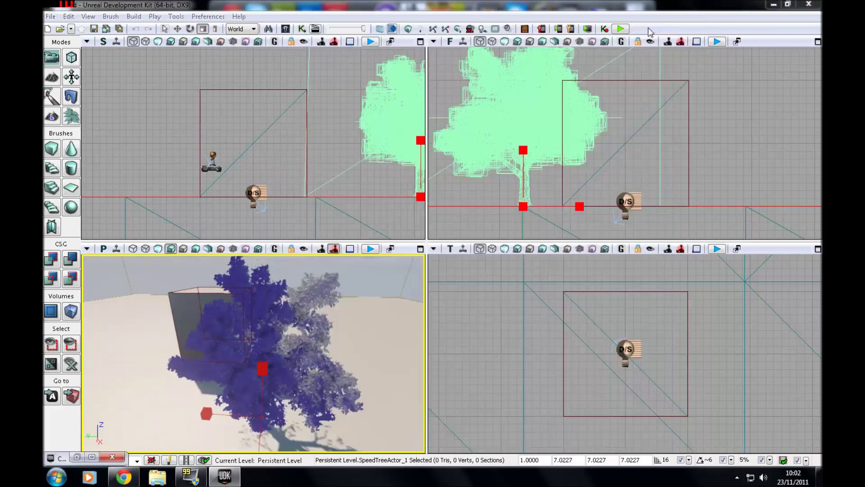
left_click(370, 248)
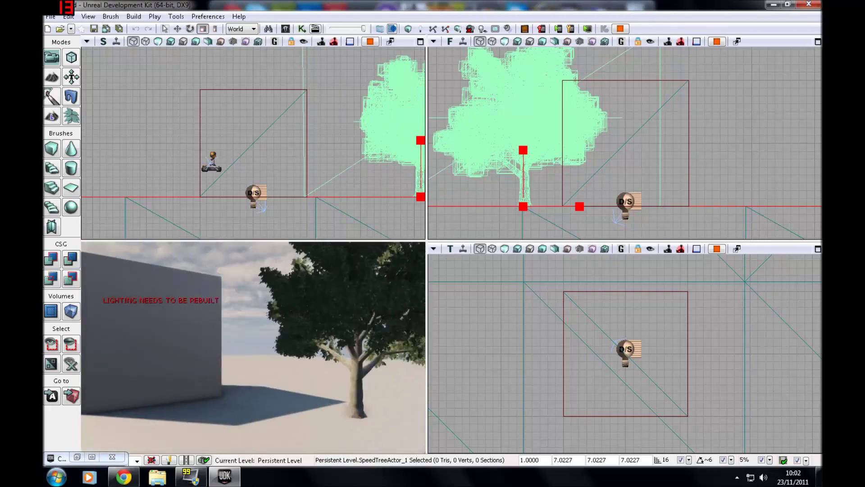
key("w")
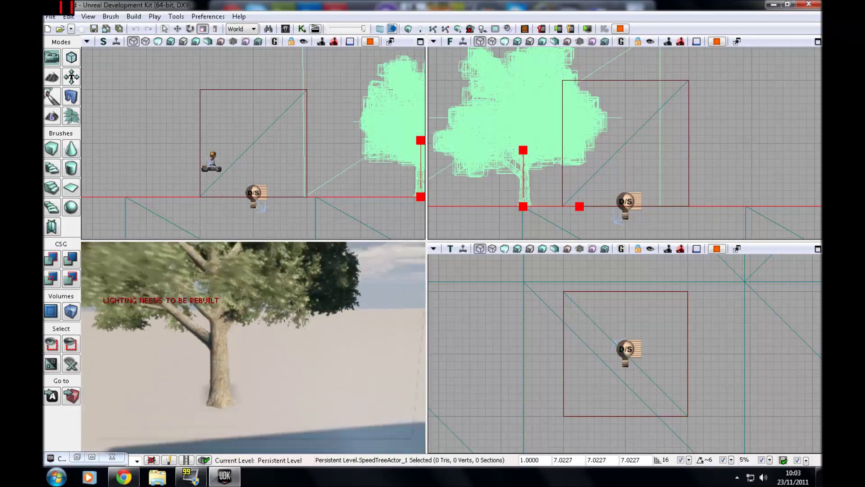
key("Escape")
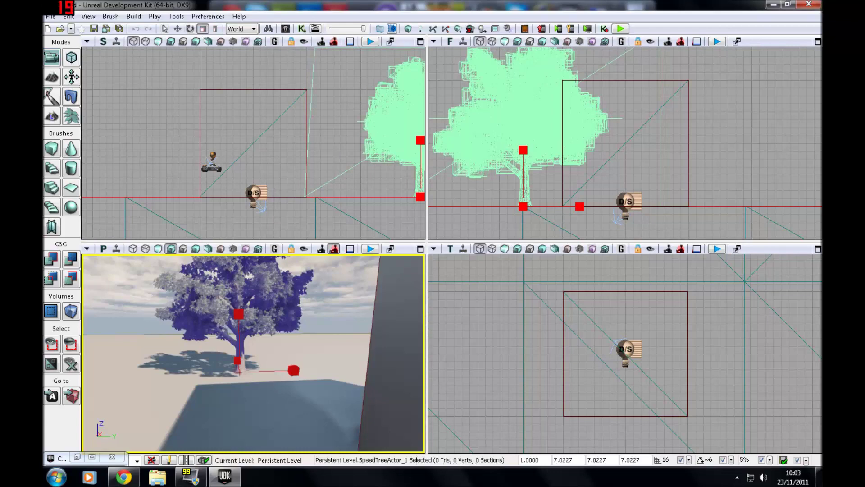
- Scale the tree up uniformly to about 17.43 and play the level to view it from below
mouse_move(239, 314)
left_mouse_down()
mouse_move(238, 261)
mouse_move(239, 297)
left_mouse_up()
right_click_drag(252, 343, 252, 395)
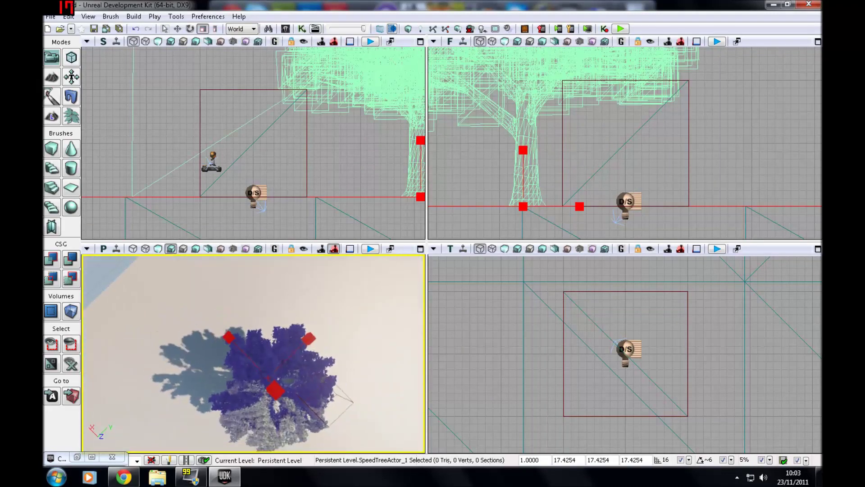
left_click(370, 249)
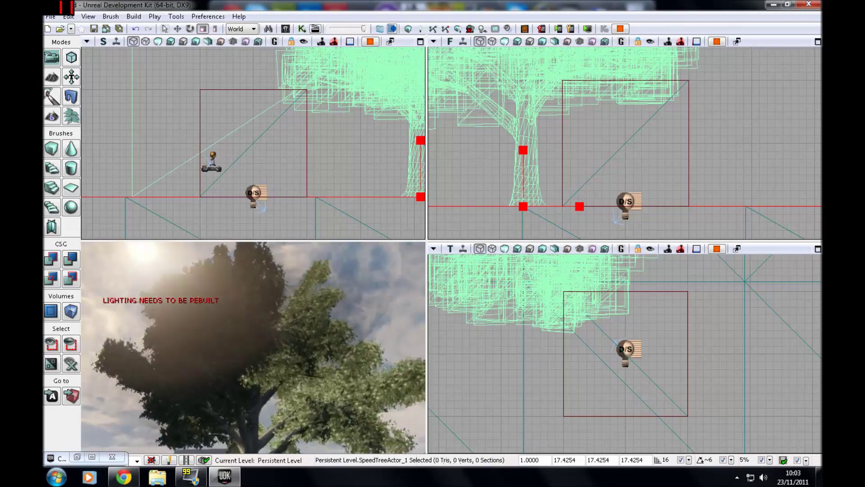
key("Escape")
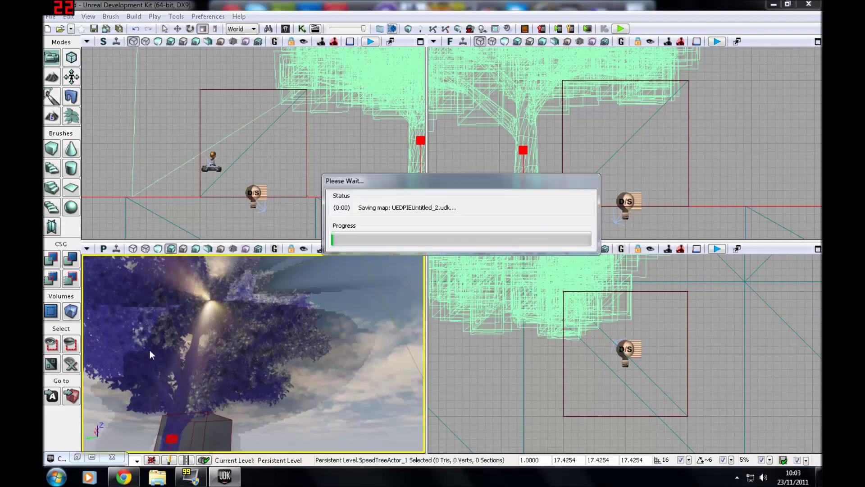
key("w")
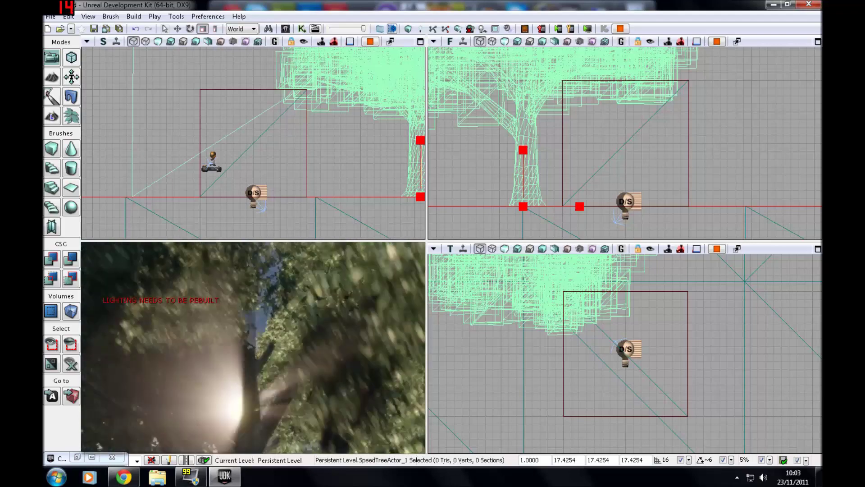
key("Escape")
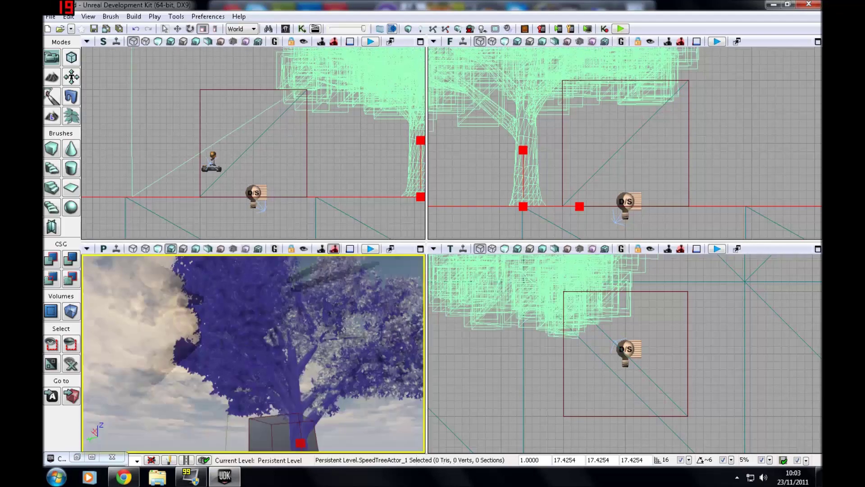
- Switch to Foliage mode with the whole floor, cube and tree in the perspective view
right_click_drag(253, 325, 293, 318)
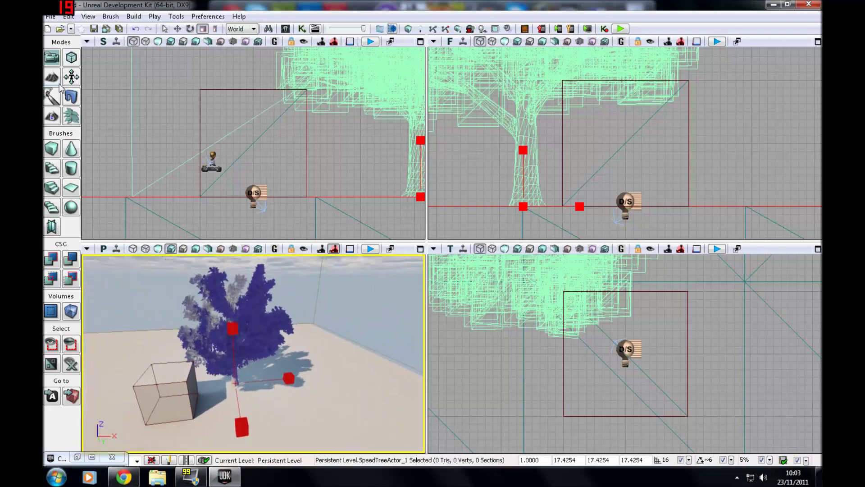
left_click(77, 119)
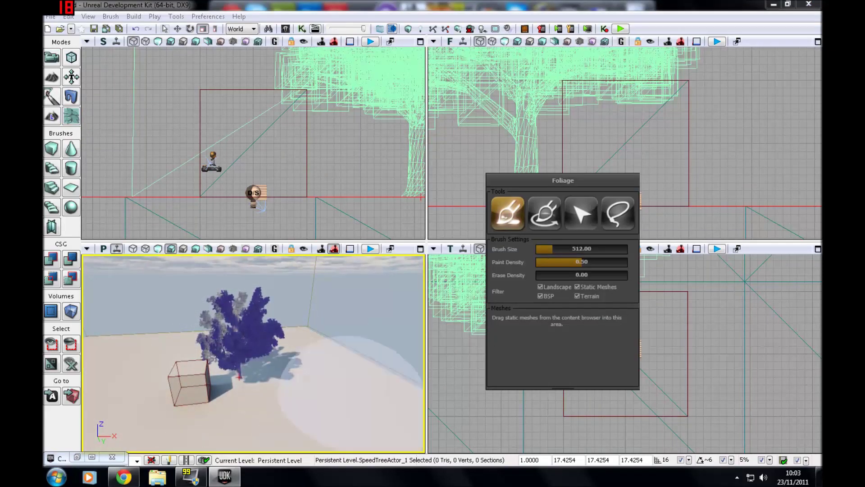
mouse_move(205, 389)
right_mouse_down()
mouse_move(135, 401)
mouse_move(162, 386)
mouse_move(270, 412)
right_mouse_up()
key("s")
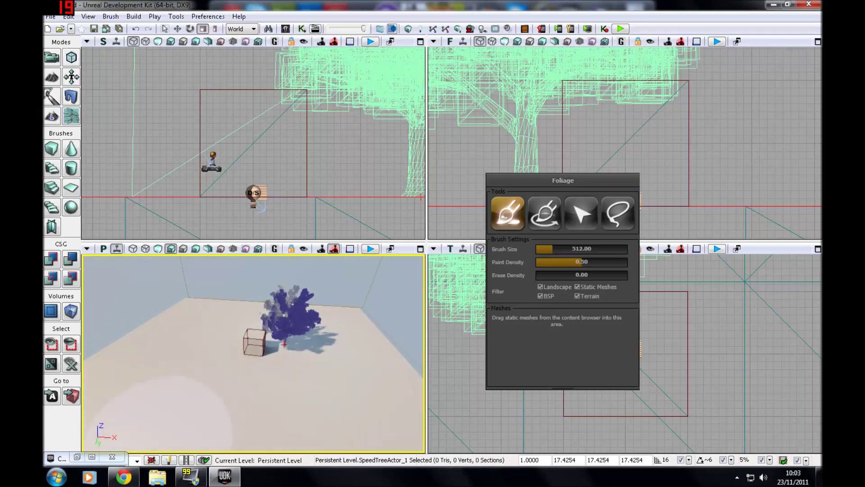
- Search all assets in the Content Browser for "tree" and browse the results down to the tree static meshes
left_click(78, 458)
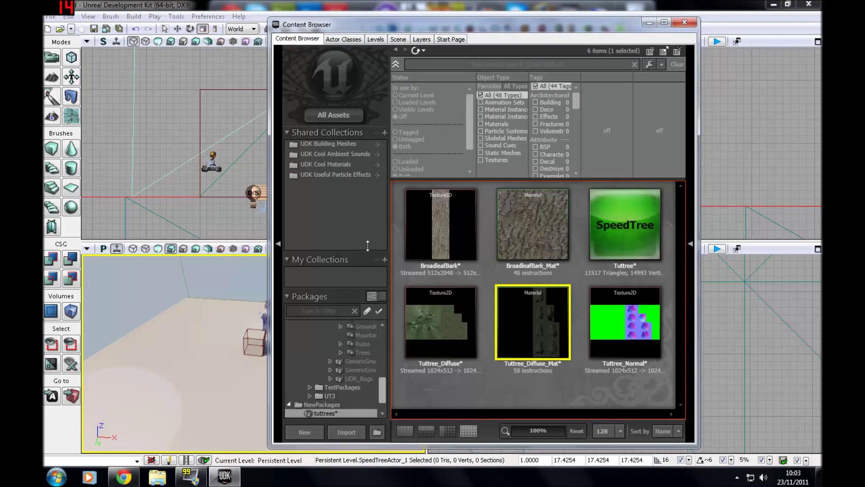
left_click(347, 118)
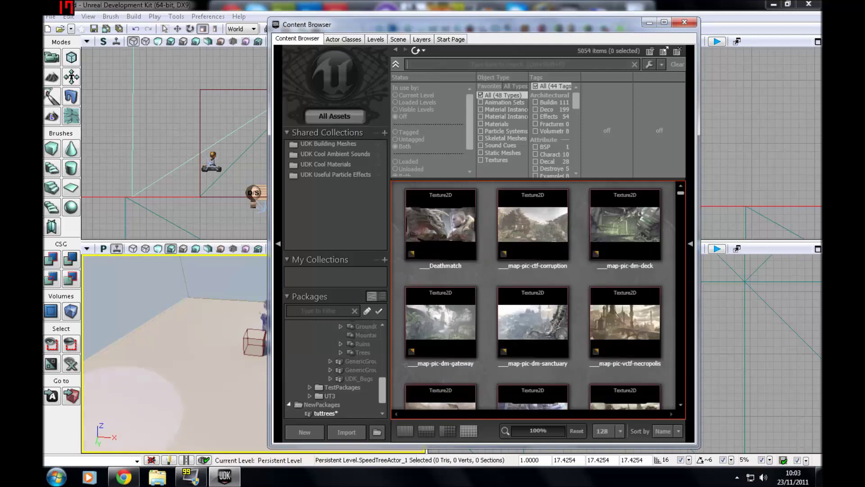
left_click(432, 64)
type("tree")
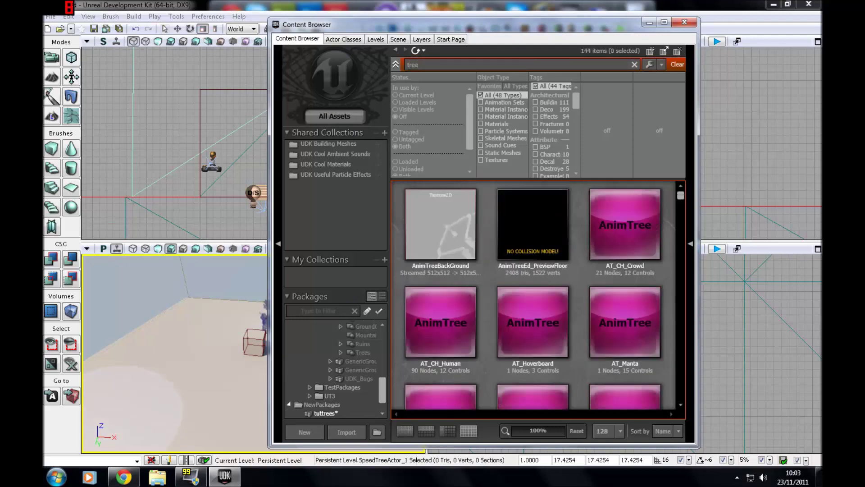
left_click_drag(454, 27, 460, 2)
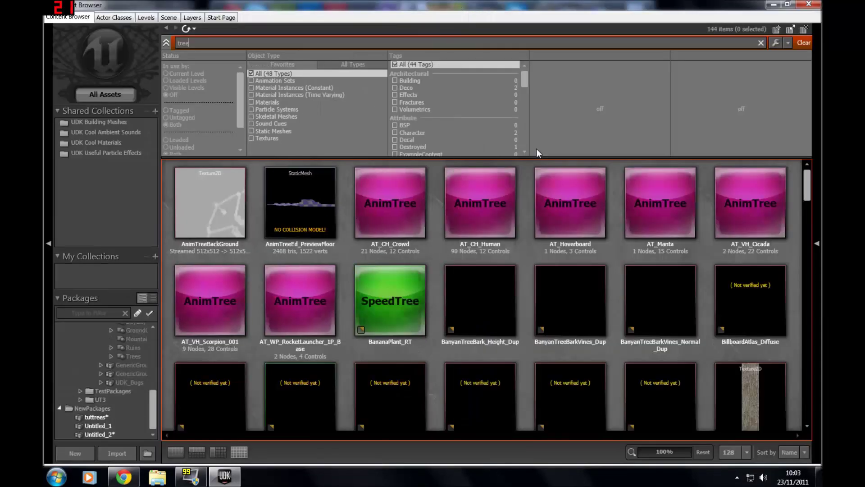
left_click(788, 5)
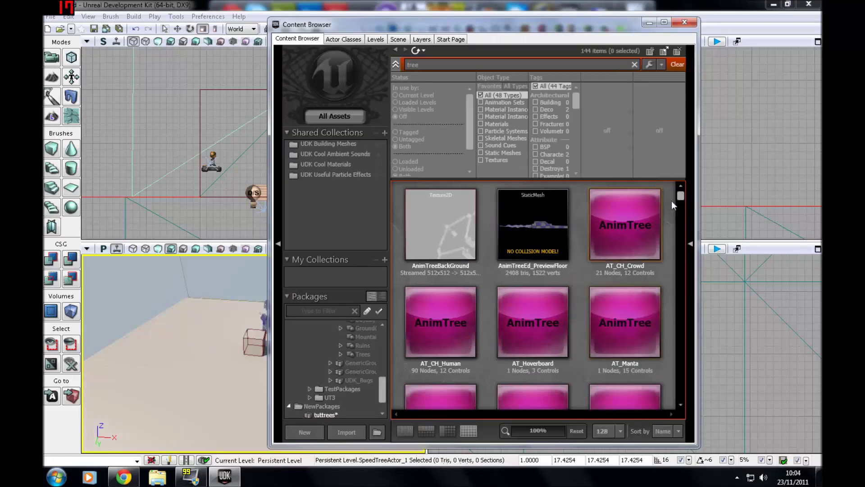
mouse_move(680, 198)
left_mouse_down()
mouse_move(696, 244)
mouse_move(696, 278)
left_mouse_up()
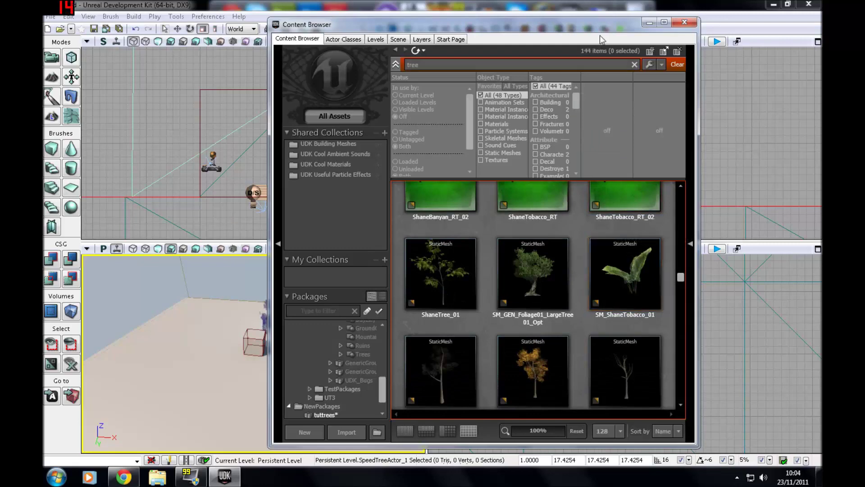
- Load the SM_ShaneTobacco_01 static mesh, add it to the Foliage mesh list and review its placement settings
left_click_drag(505, 28, 291, 30)
left_click(424, 277)
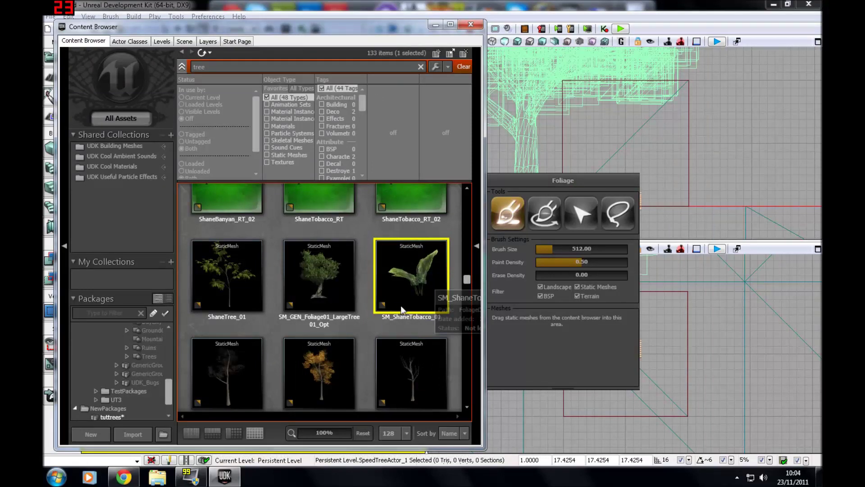
double_click(399, 283)
left_click(499, 40)
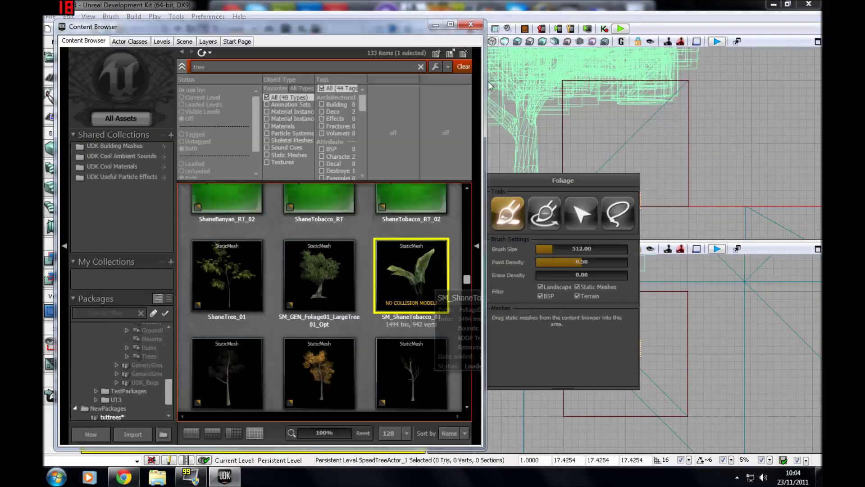
left_click_drag(407, 283, 514, 347)
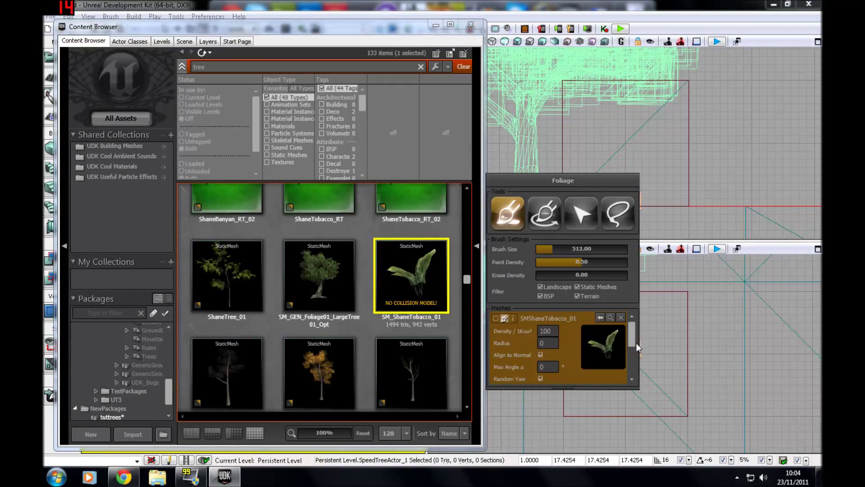
left_click_drag(634, 343, 632, 381)
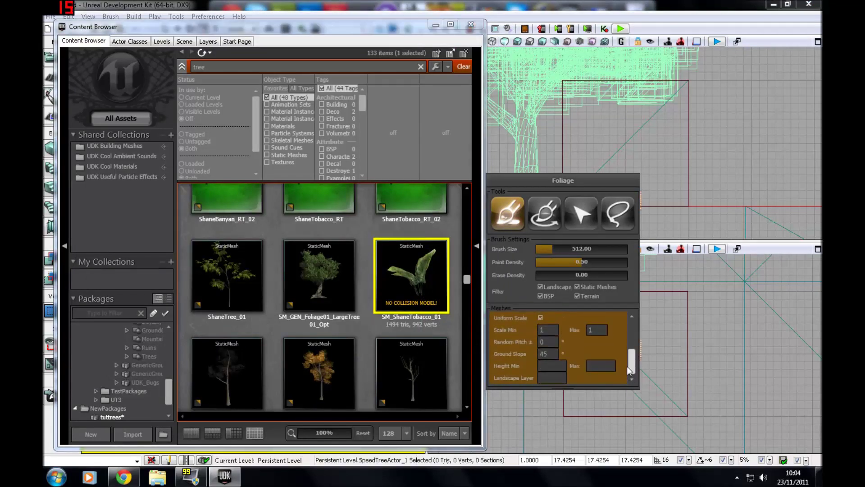
scroll(628, 361, "up", 3)
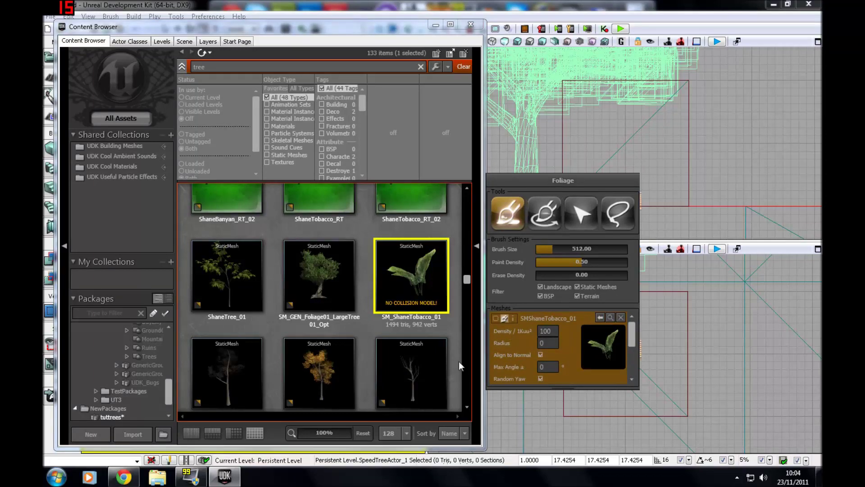
- Load the SM_Tree_Fall_02 static mesh, add it to the Foliage mesh list and minimize the Content Browser
mouse_move(315, 366)
left_mouse_down()
mouse_move(572, 378)
mouse_move(315, 365)
left_mouse_up()
double_click(315, 366)
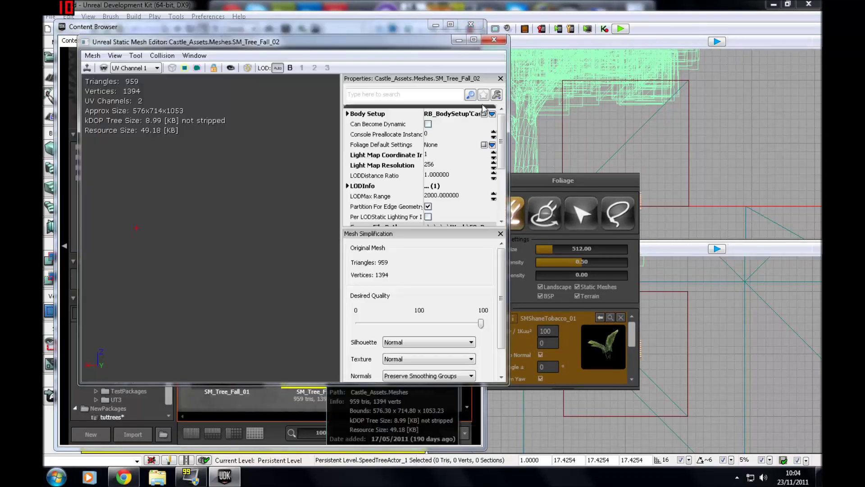
left_click(494, 39)
left_click_drag(325, 363, 607, 375)
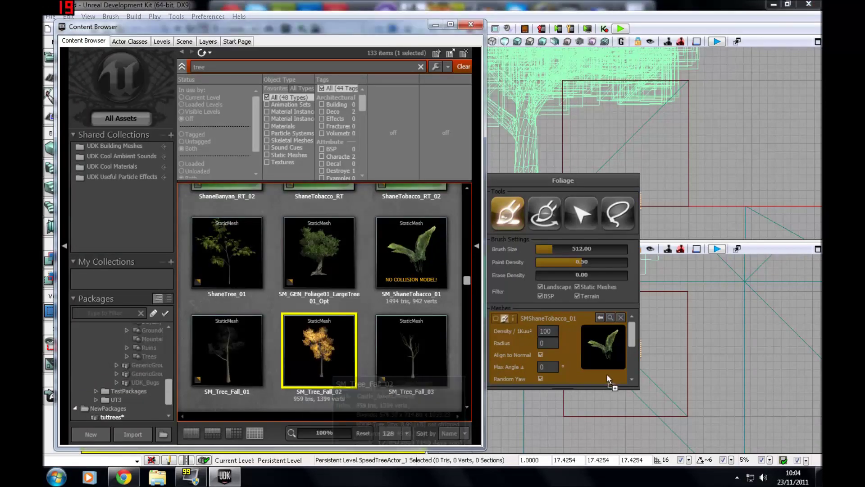
mouse_move(634, 334)
left_mouse_down()
mouse_move(634, 364)
mouse_move(632, 338)
left_mouse_up()
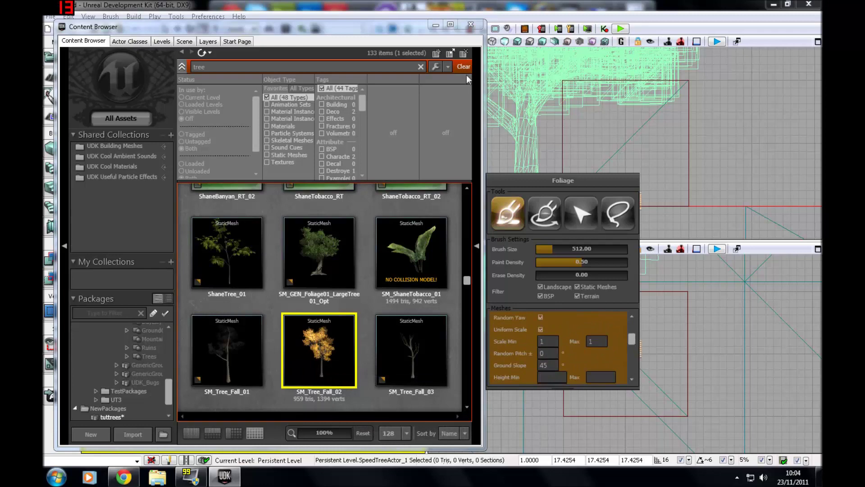
left_click(435, 25)
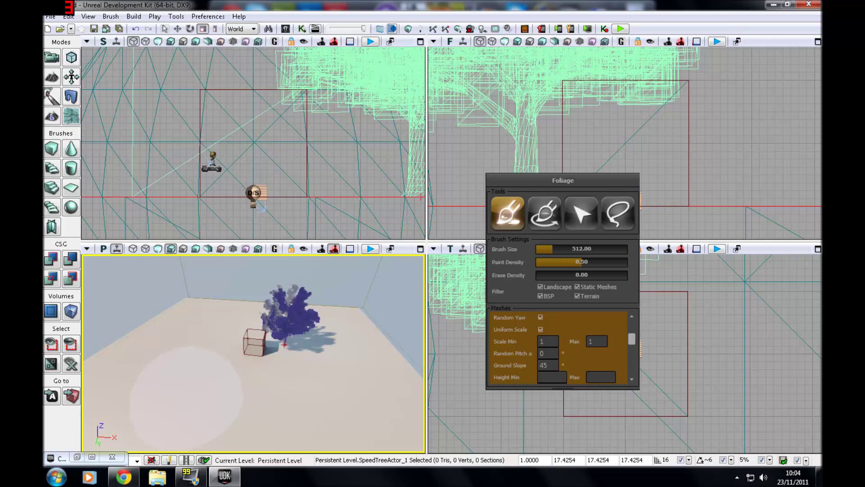
- Paint tobacco plants and fall trees across the floor with brush size 512 and paint density 0.50, inspecting them among the trunks
left_click(187, 397, "ctrl")
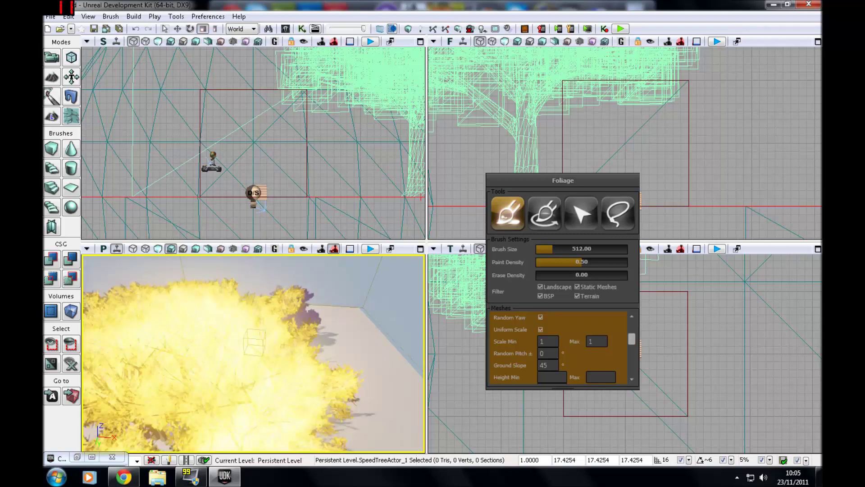
right_click_drag(284, 346, 257, 343)
left_click_drag(234, 361, 228, 347)
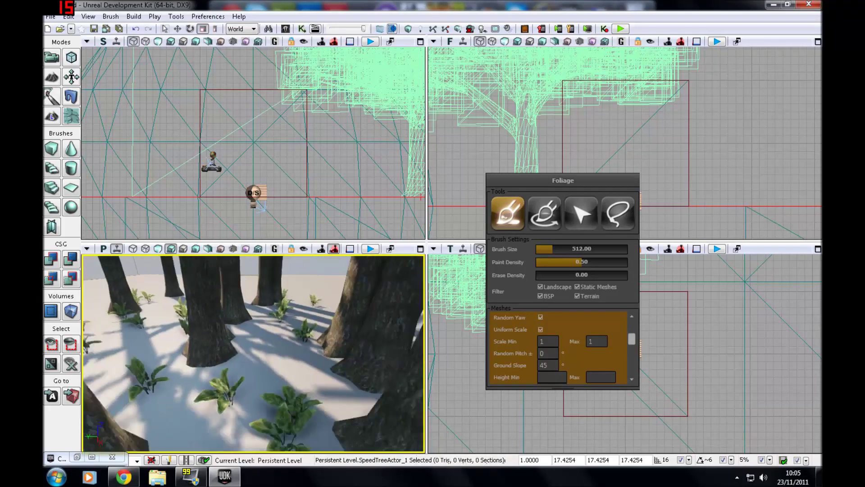
right_click_drag(228, 347, 227, 325)
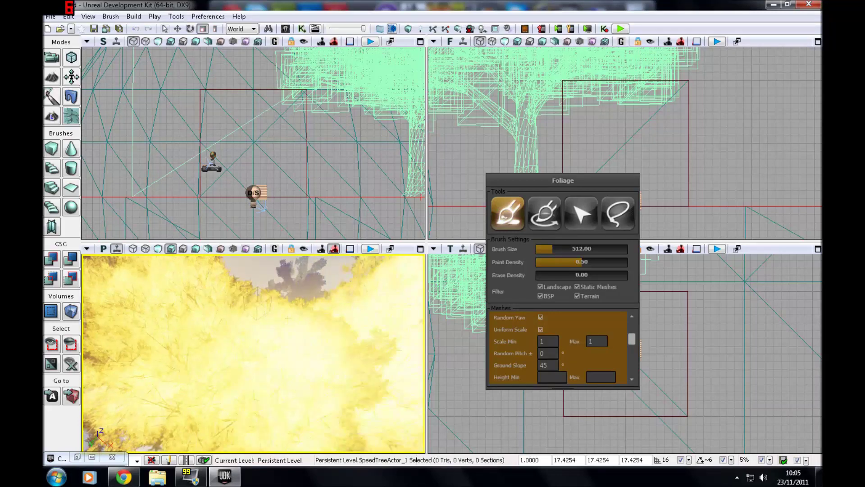
right_click_drag(288, 318, 252, 361)
right_click_drag(253, 353, 225, 346)
key("Escape")
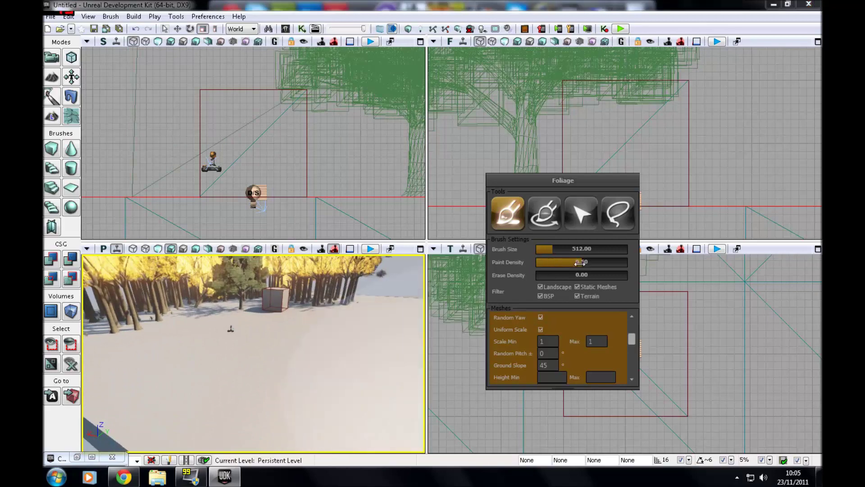
- Set the paint density to 0.20 and paint more trees and plants on the empty floor in front of the cube
left_click_drag(556, 262, 554, 262)
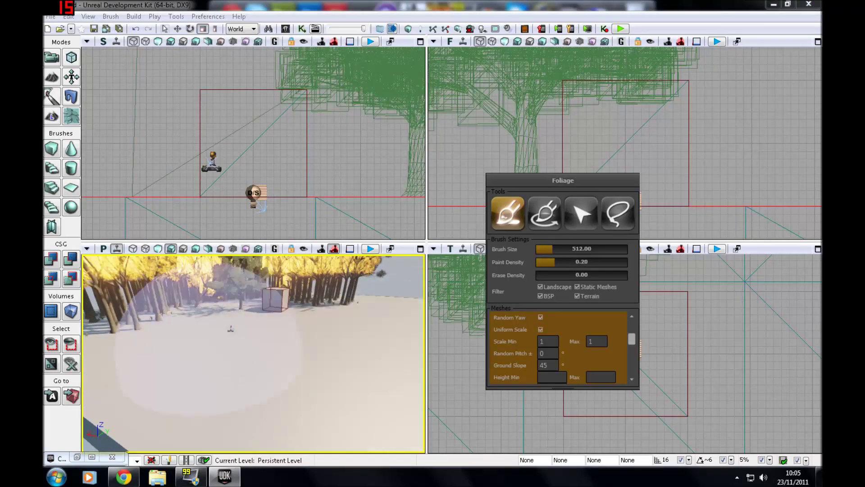
left_click(306, 379, "ctrl")
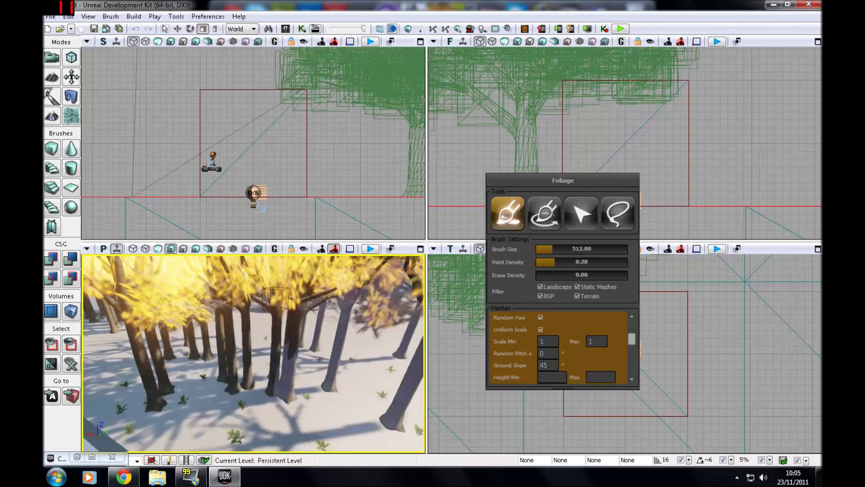
right_click_drag(253, 354, 149, 365)
- Set the paint density to 0.08 and paint sparser foliage over the remaining bare floor, viewing the whole forest
right_click_drag(239, 351, 236, 354)
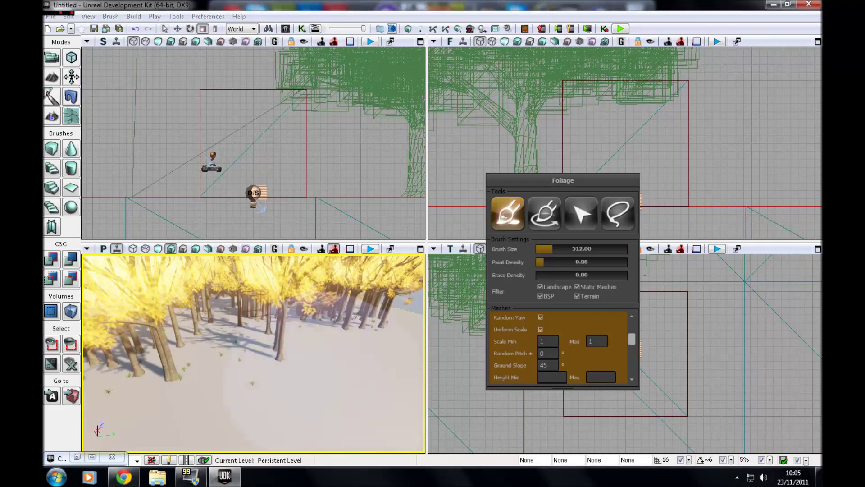
left_click(325, 397, "ctrl")
scroll(153, 367, "down", 6)
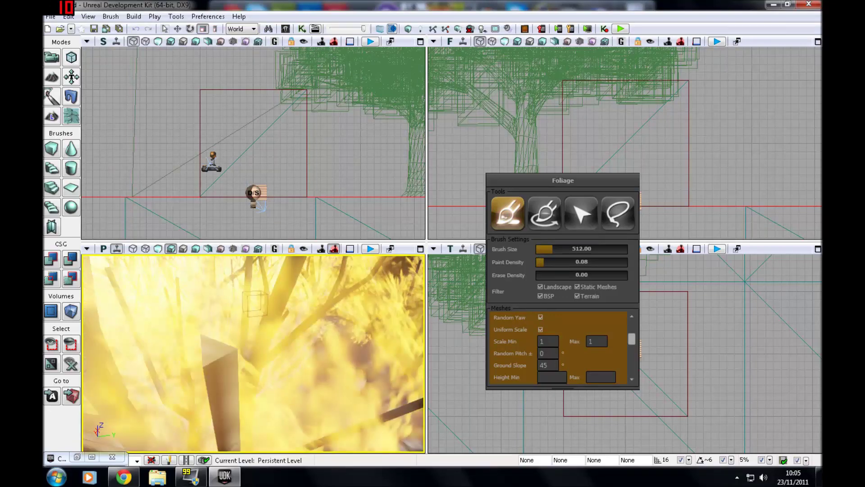
right_click_drag(158, 368, 138, 335)
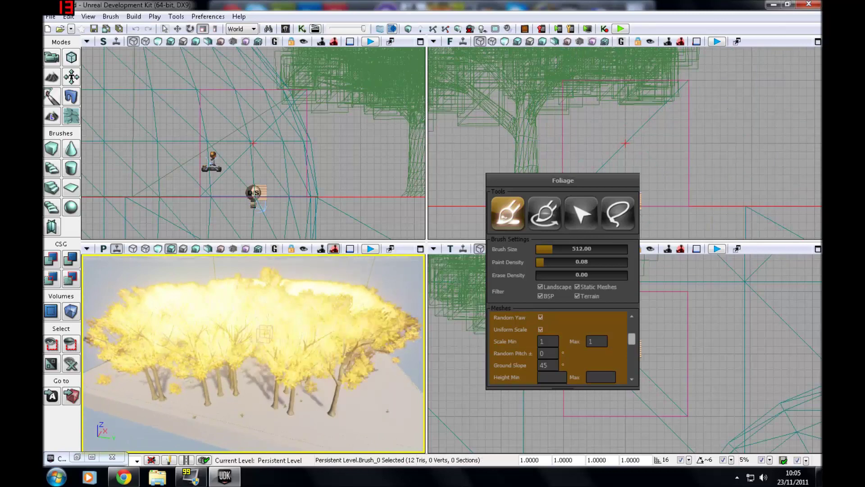
left_click_drag(253, 361, 270, 315)
- Switch from Foliage mode to Camera mode and bring the perspective view to the edge of the painted forest
left_click(52, 58)
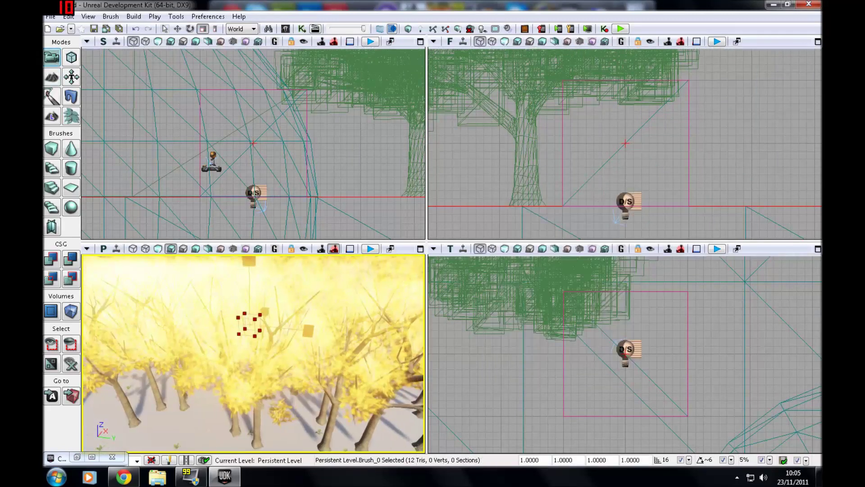
right_click_drag(253, 353, 325, 354)
left_click_drag(288, 354, 230, 347)
right_click_drag(229, 347, 234, 374)
left_click_drag(234, 374, 238, 343)
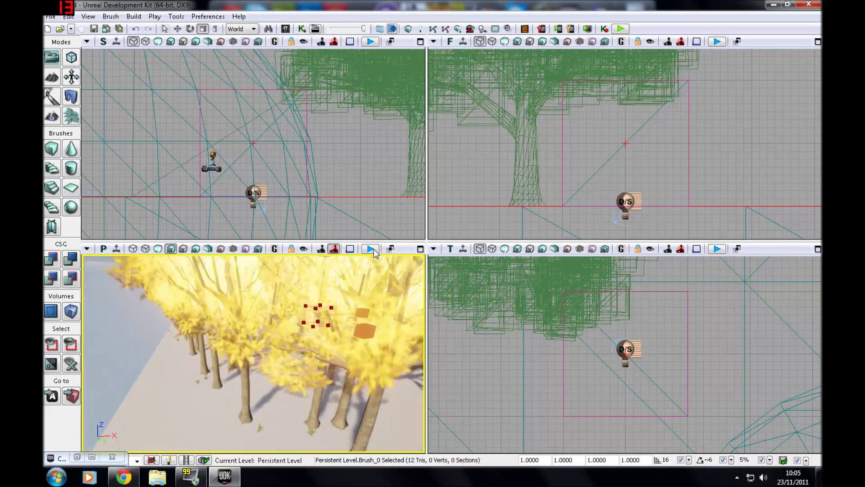
scroll(253, 353, "up", 3)
- Play the level in the perspective viewport, walk through the painted forest to examine the trees and plants, and end play
left_click(370, 249)
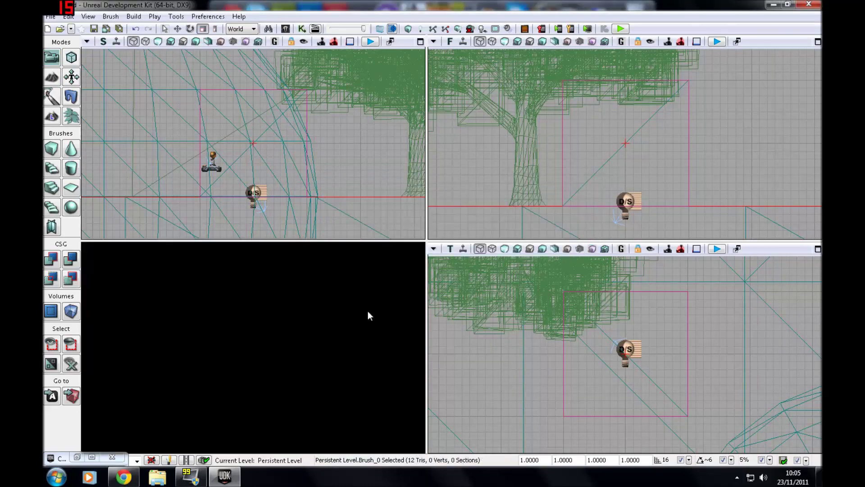
key("w")
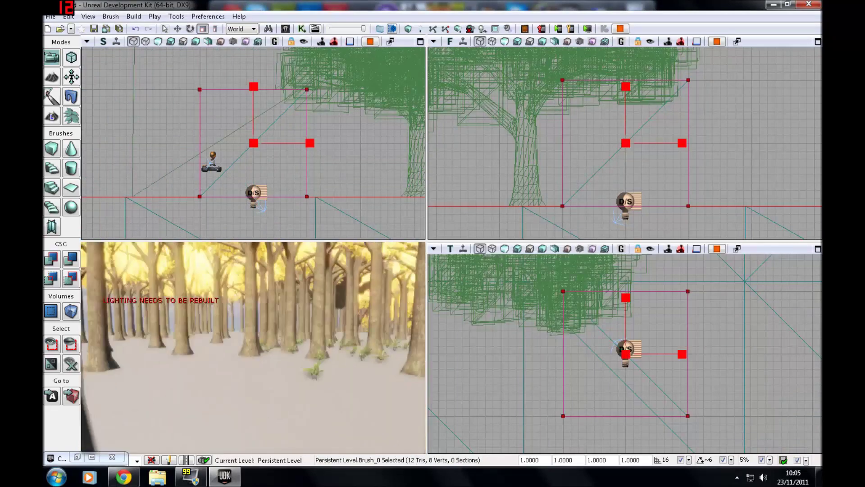
key("w")
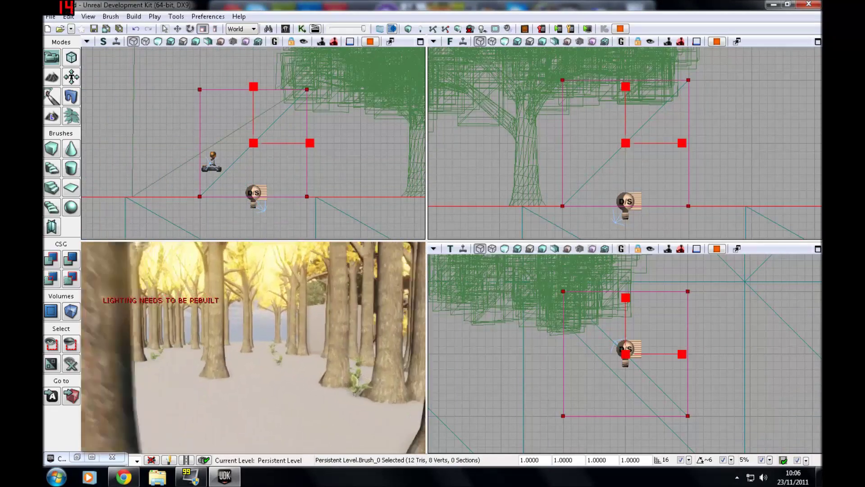
key("w")
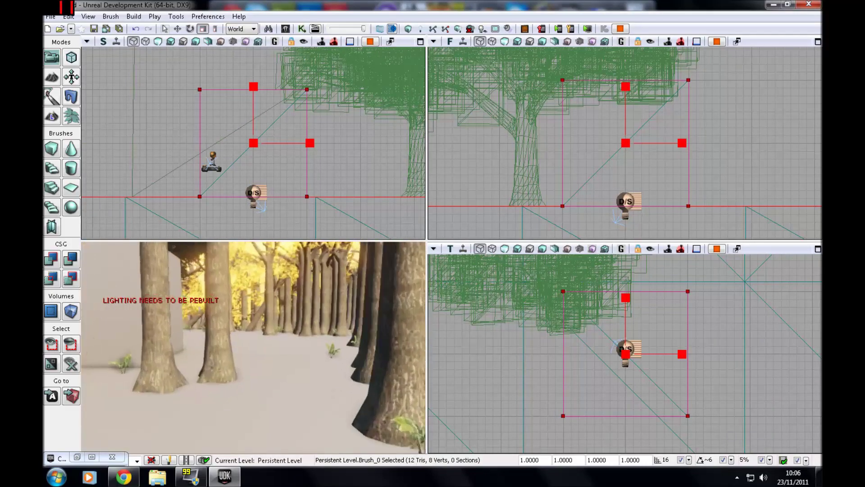
key("w")
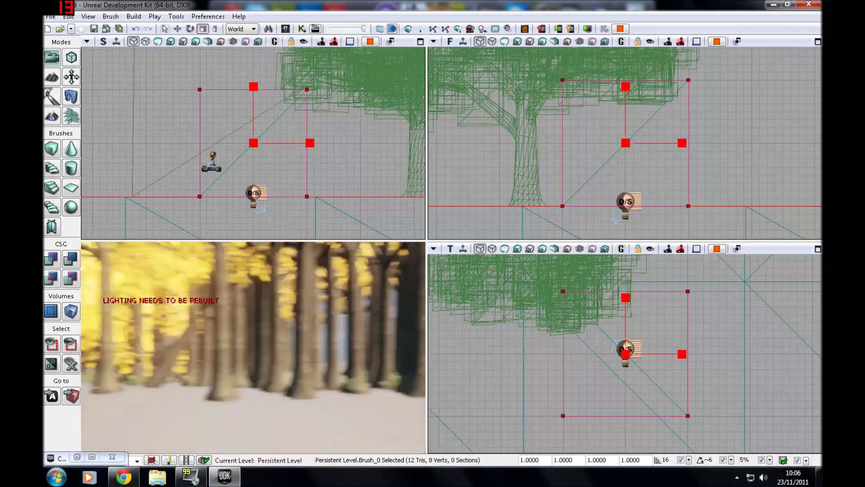
key("w")
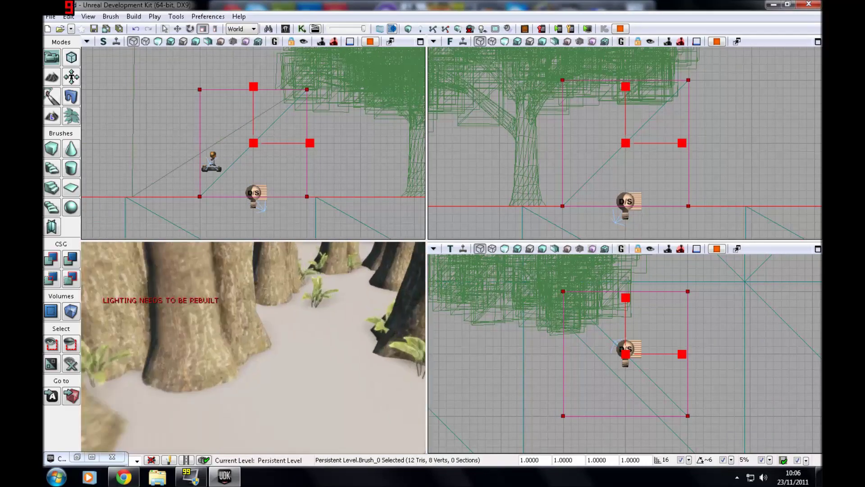
key("w")
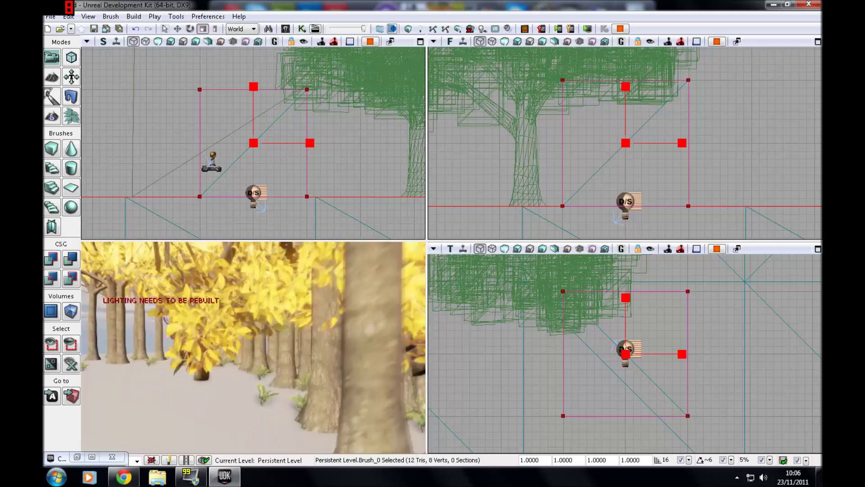
key("w")
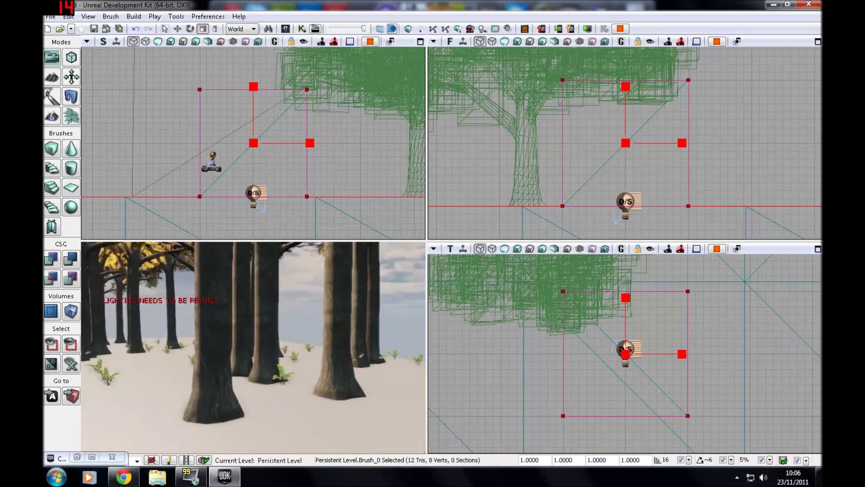
key("Escape")
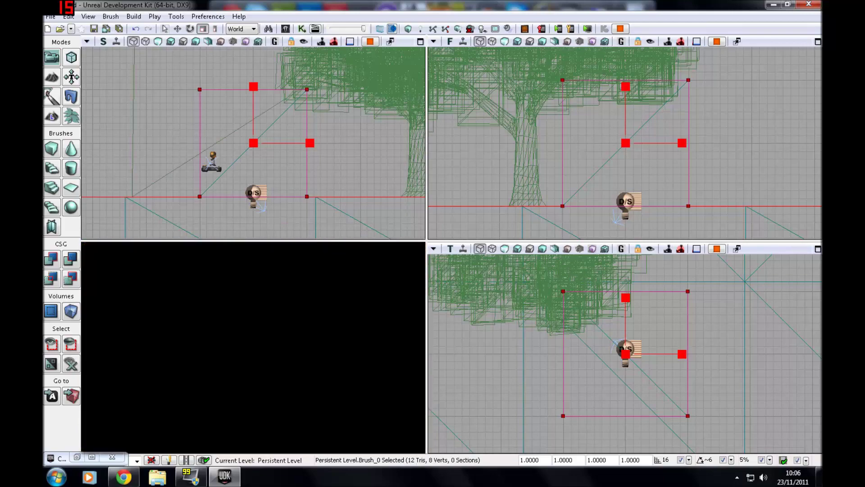